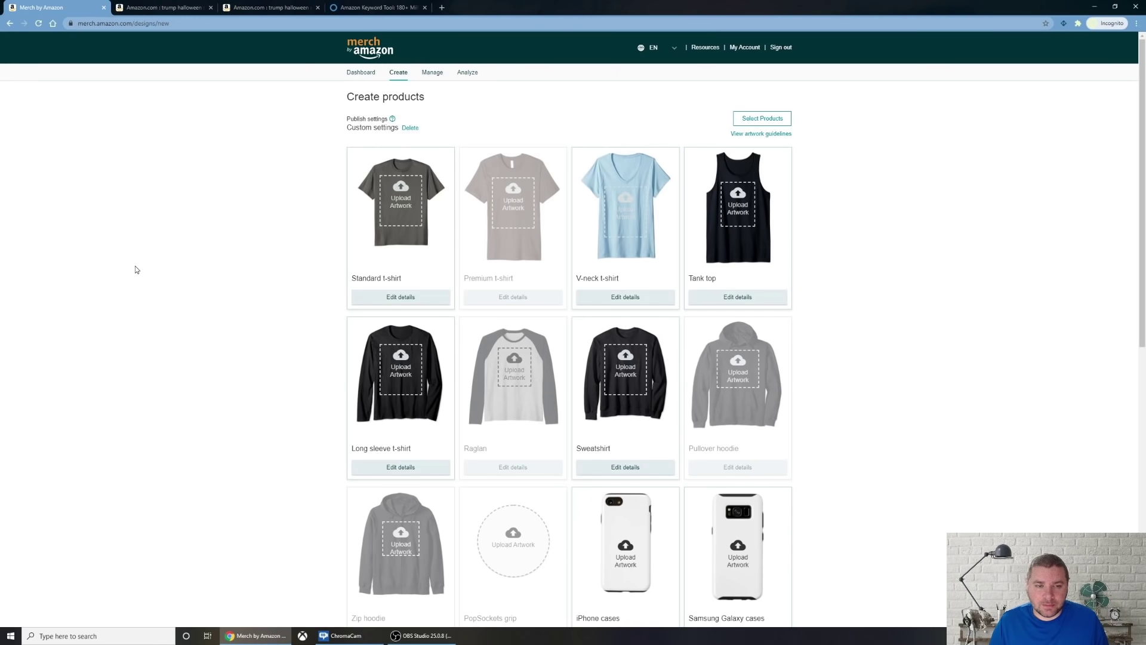
pyautogui.scroll(-7, 179, 262)
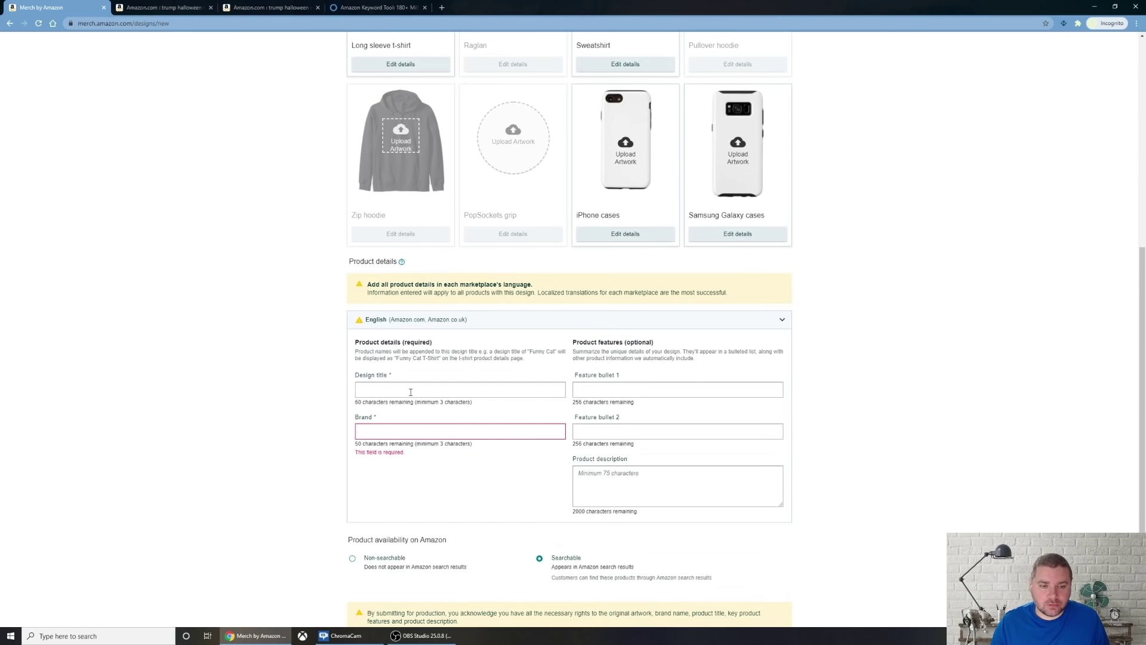
pyautogui.scroll(2, 412, 392)
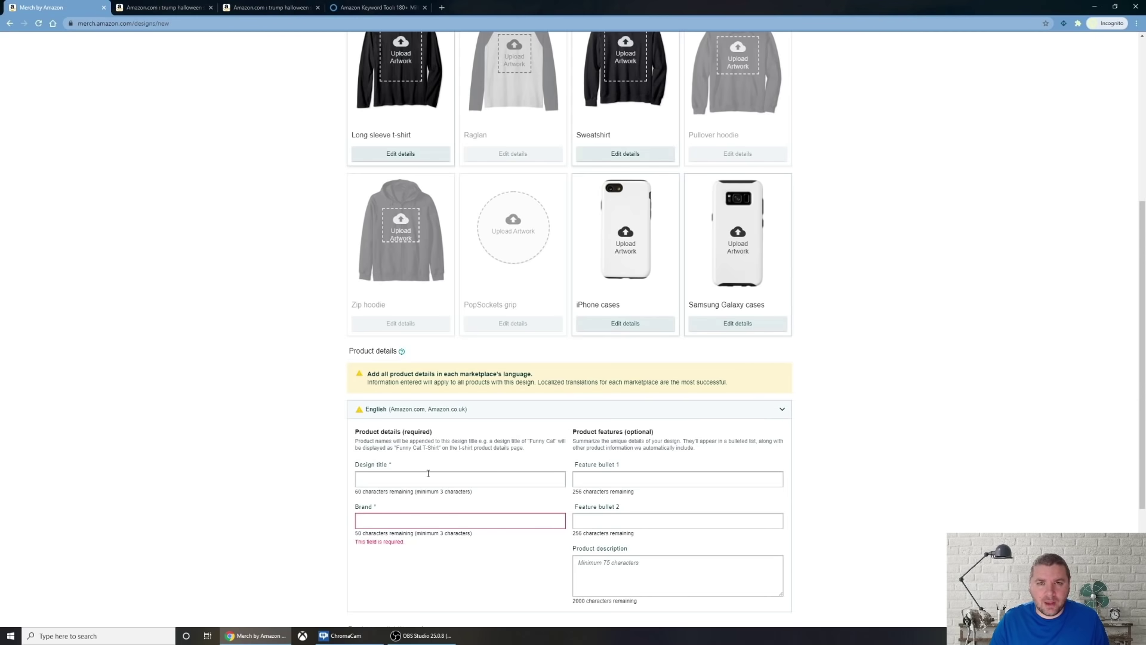
pyautogui.scroll(5, 428, 474)
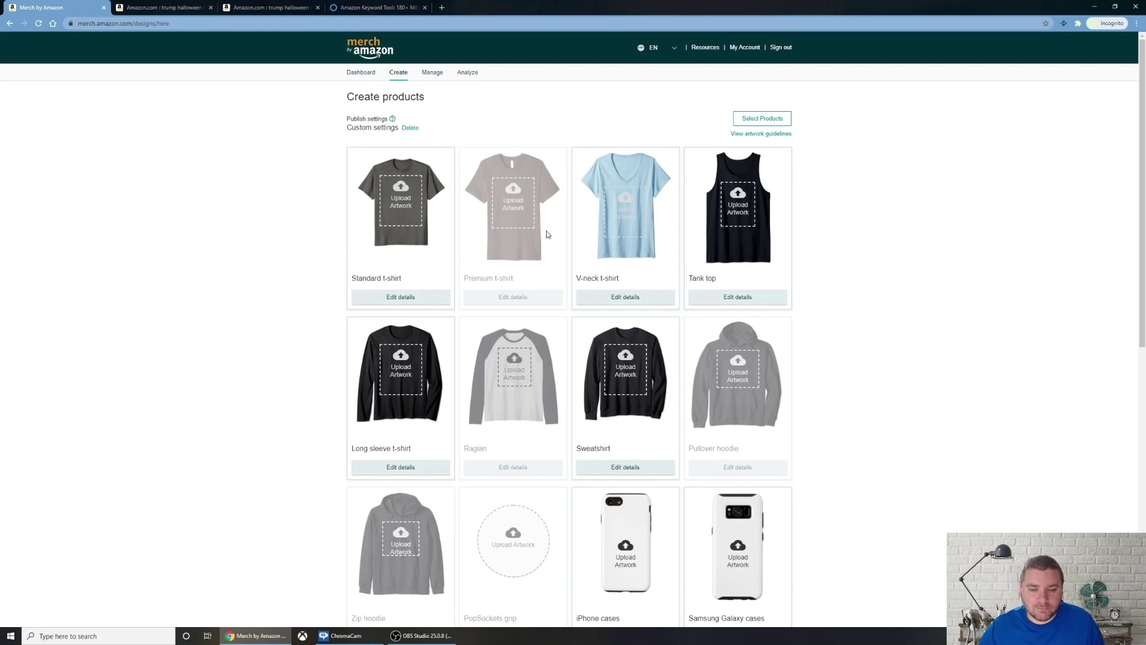
pyautogui.scroll(-5, 555, 298)
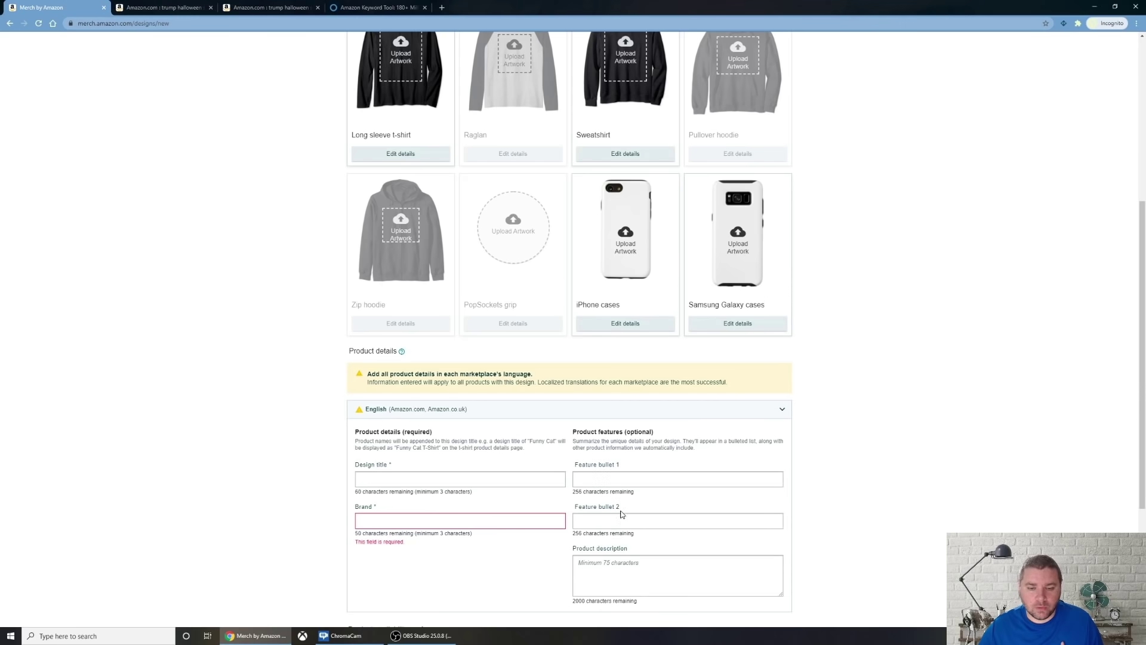
pyautogui.scroll(-1, 620, 566)
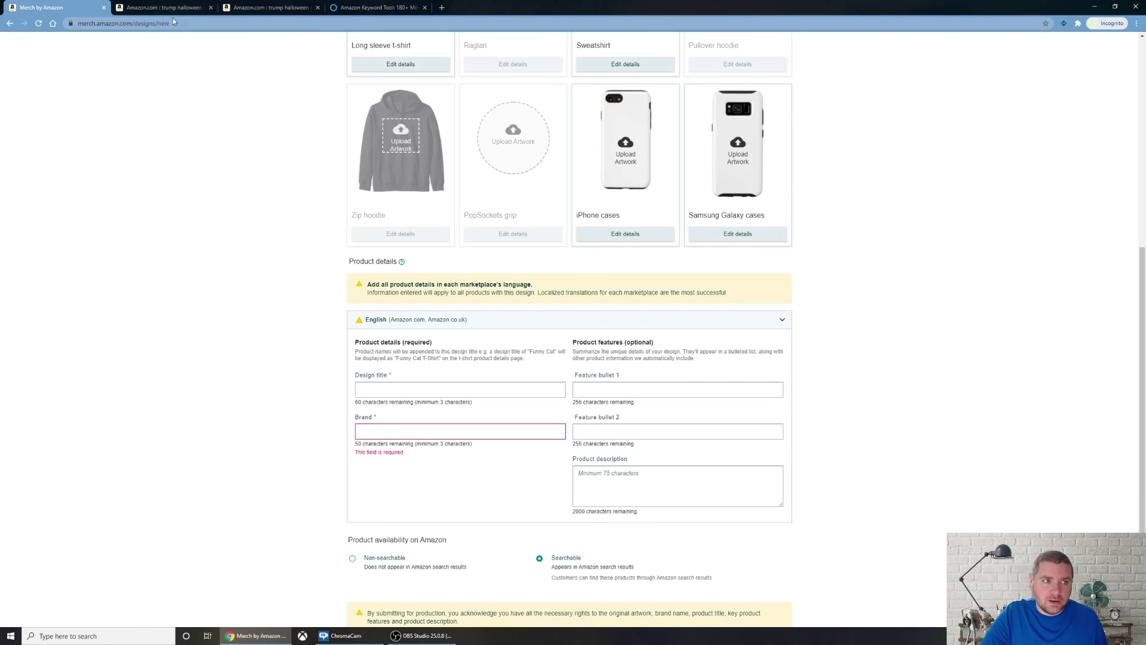
pyautogui.click(166, 8)
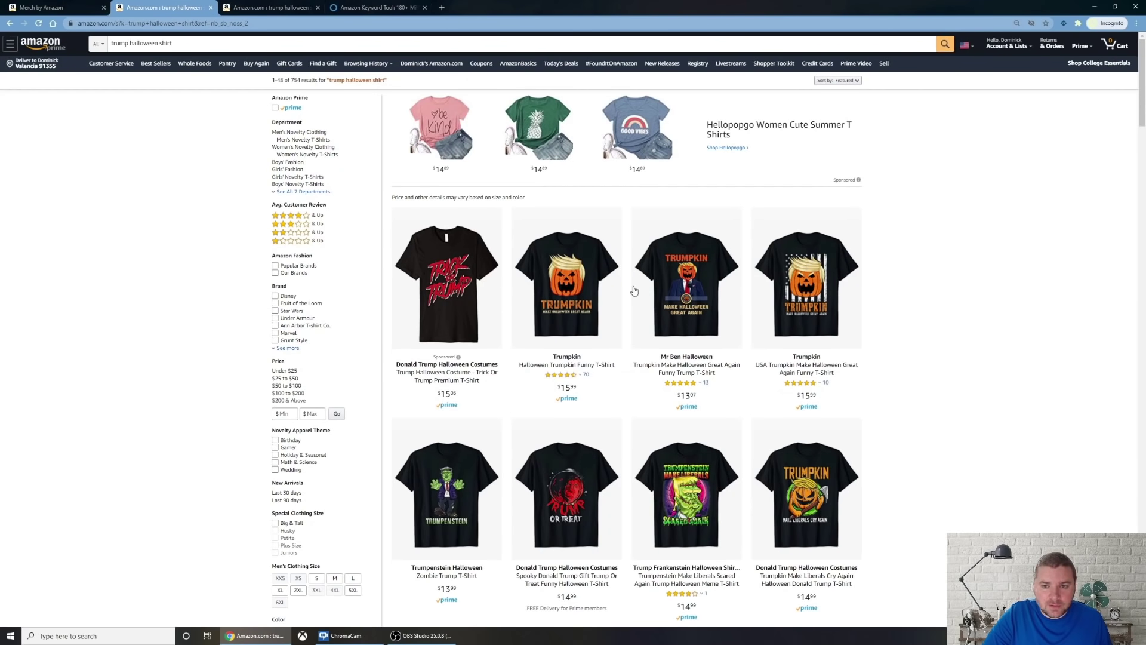
# Scroll the trump halloween shirt results and select the Halloween Trumpkin Funny T-Shirt title.
pyautogui.scroll(-2, 736, 397)
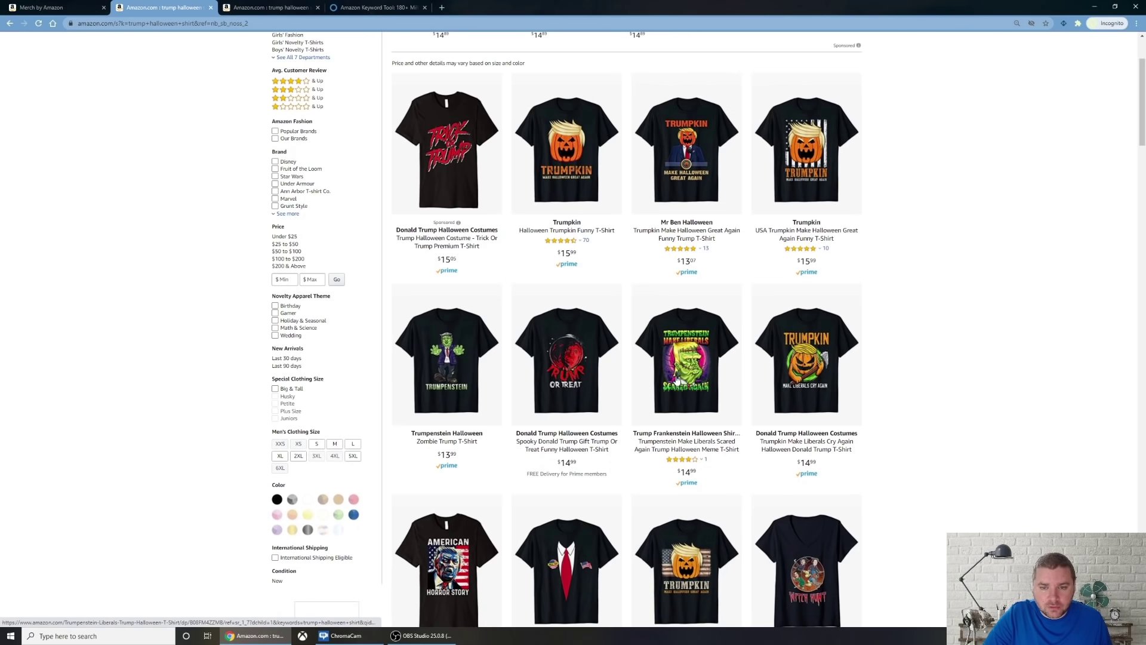
pyautogui.scroll(-1, 608, 412)
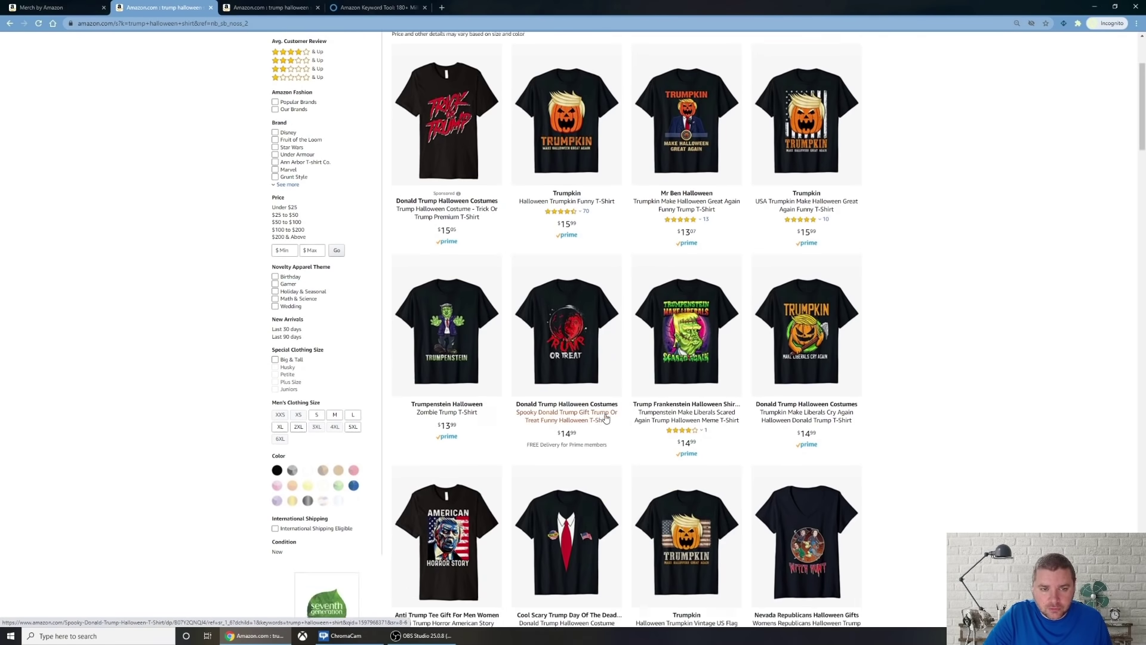
pyautogui.scroll(1, 598, 394)
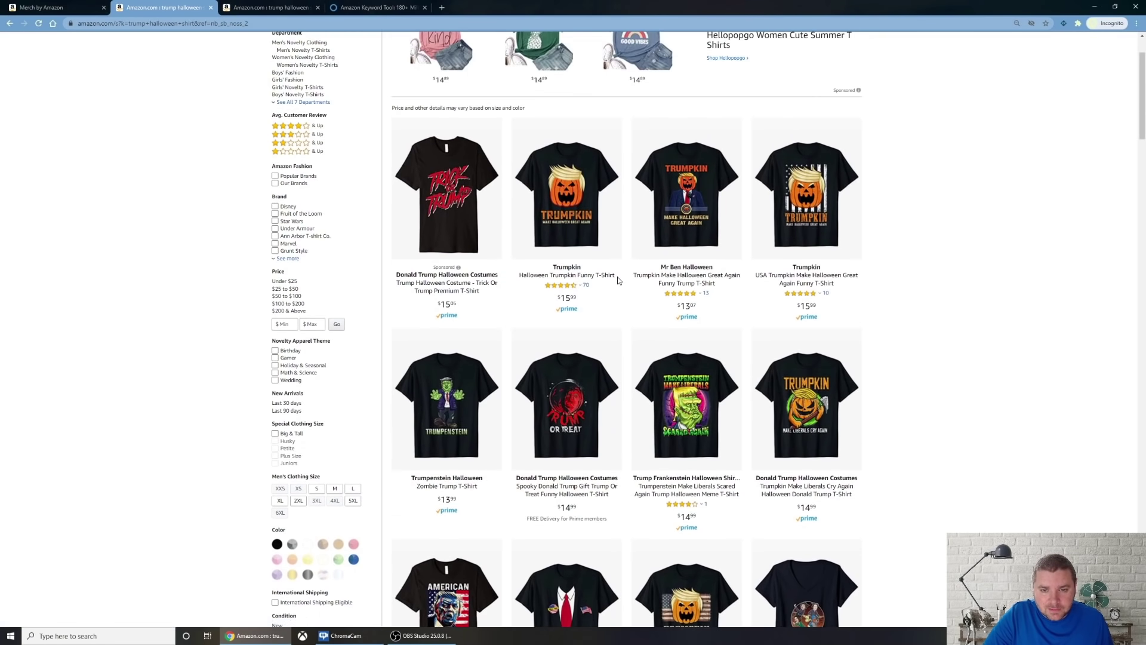
pyautogui.moveTo(618, 276); pyautogui.dragTo(518, 277)
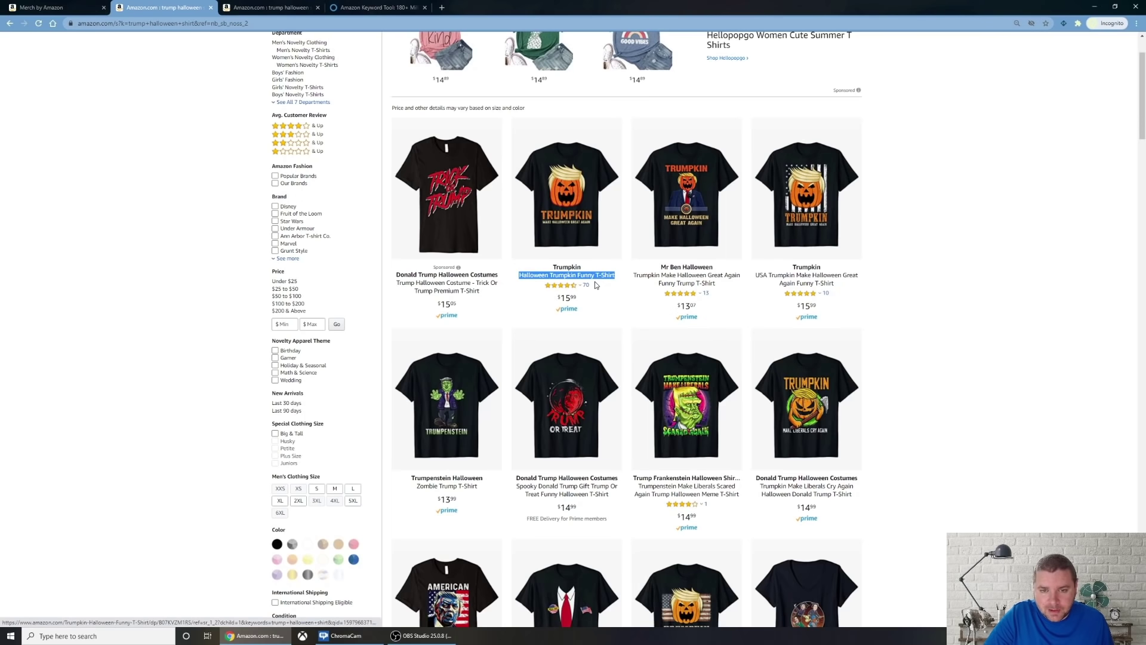
pyautogui.click(66, 8)
# Begin the Design title with the word 'shirt', which raises the product-type warning.
pyautogui.click(420, 389)
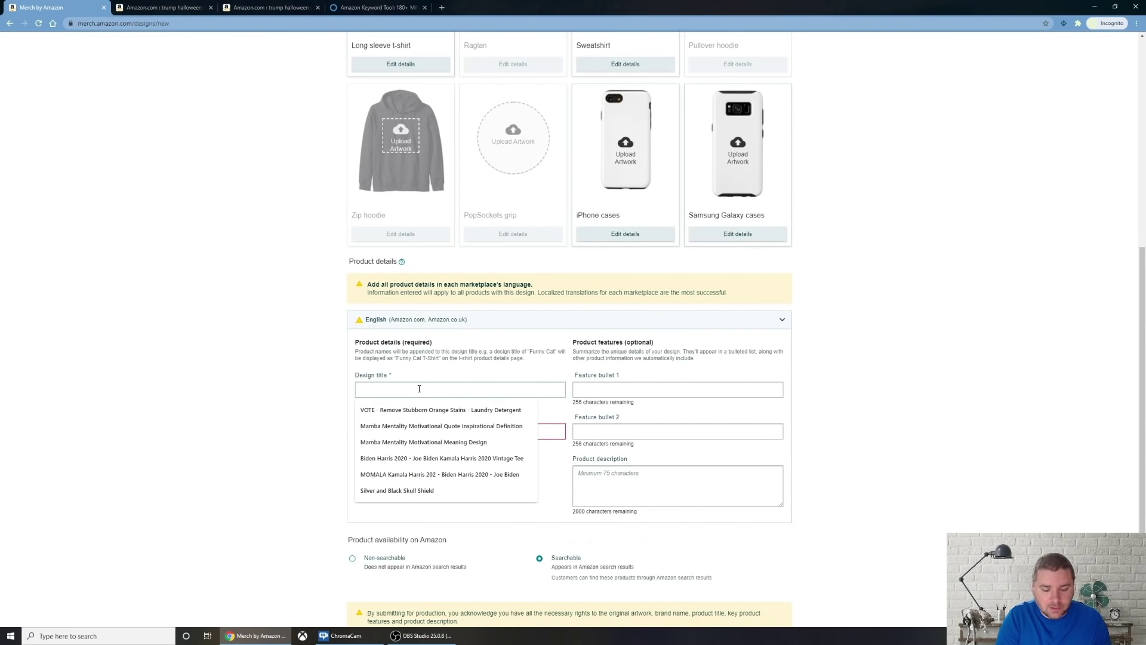
pyautogui.write('shite')
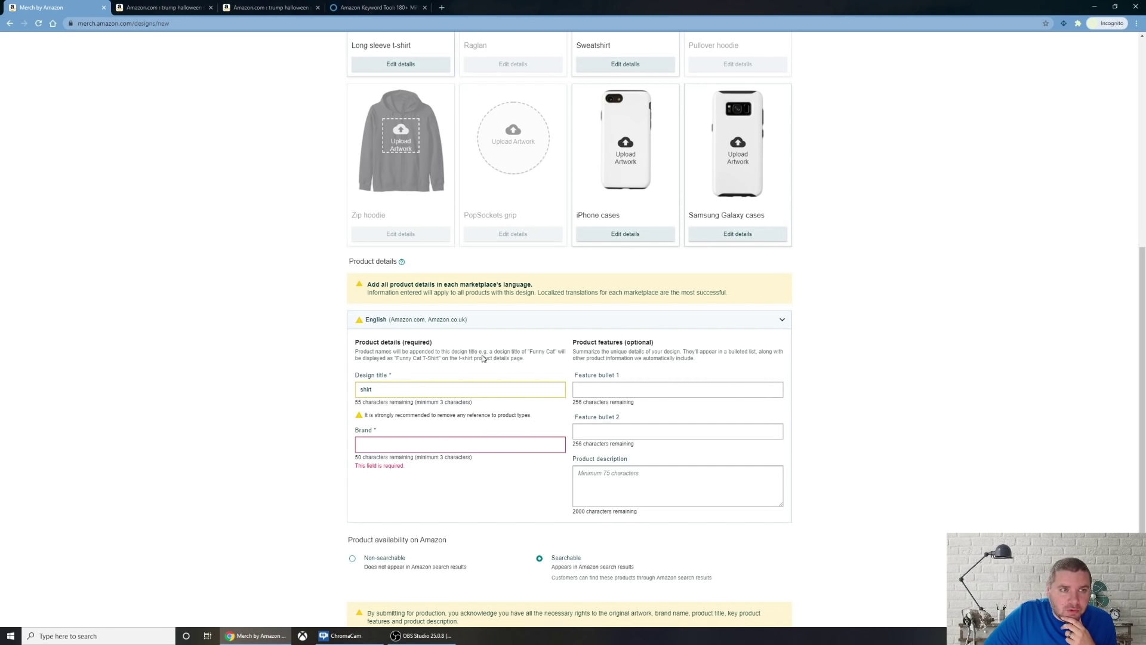
pyautogui.click(173, 8)
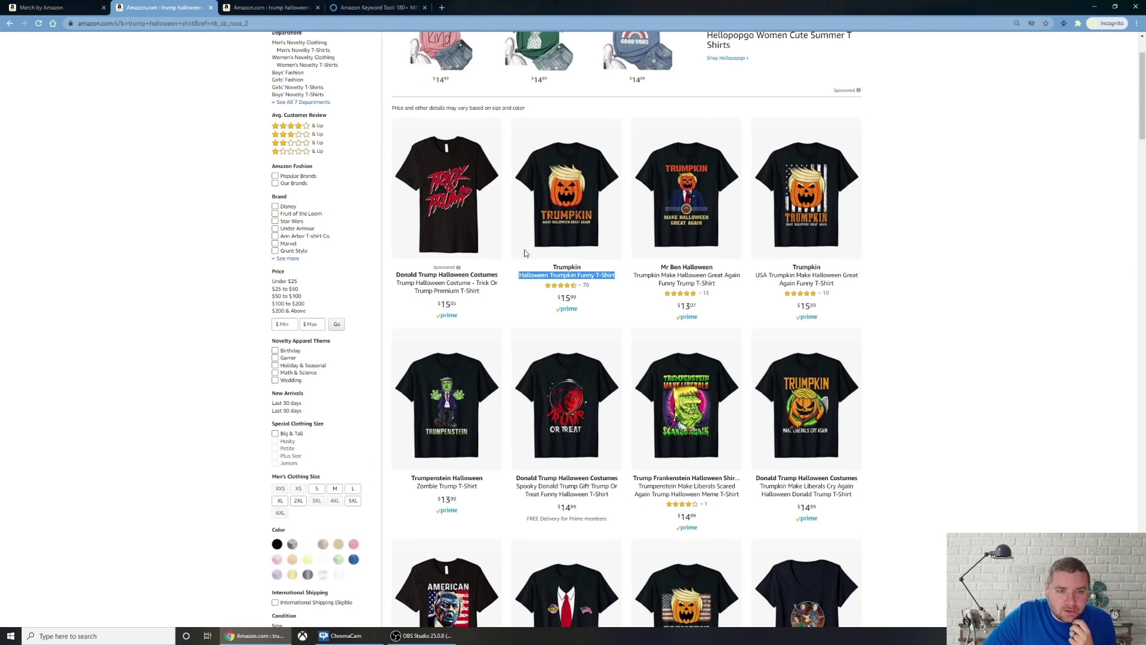
# Deselect the listing title and scroll through more trump halloween shirt listings for title ideas.
pyautogui.click(975, 319)
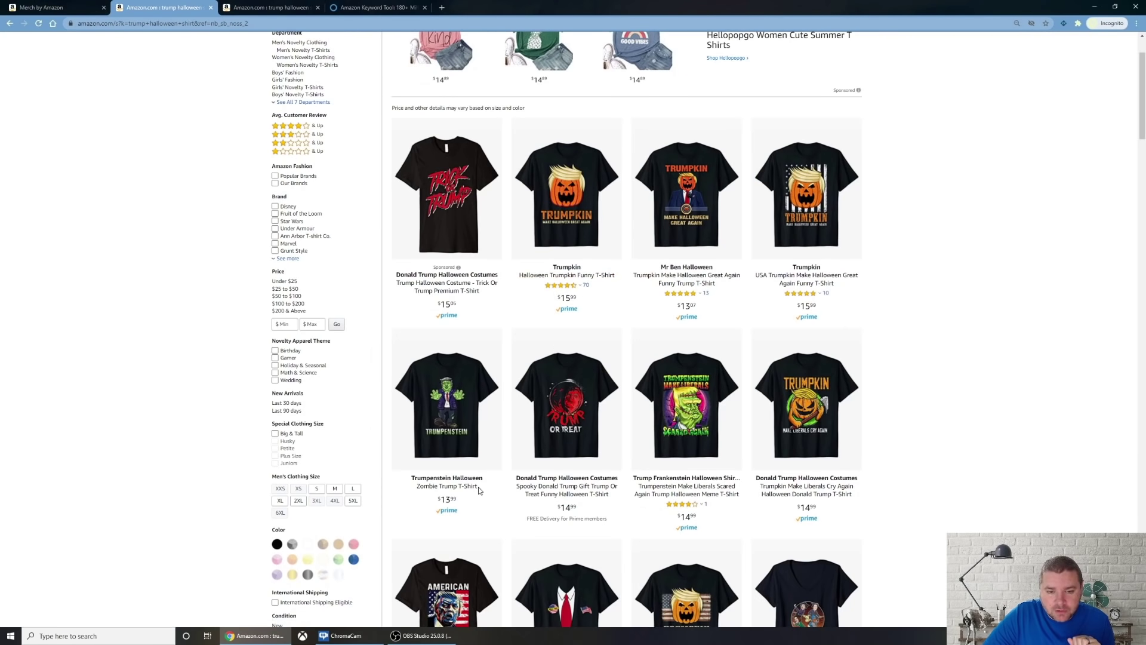
pyautogui.scroll(-2, 488, 494)
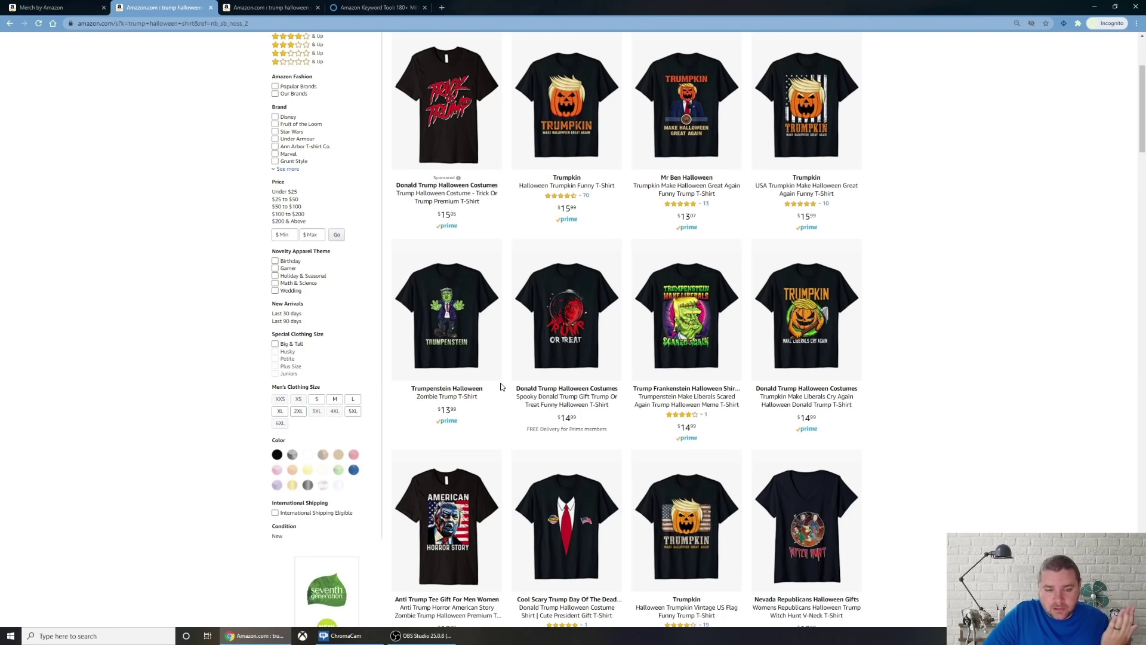
pyautogui.scroll(-3, 498, 391)
pyautogui.scroll(-1, 509, 403)
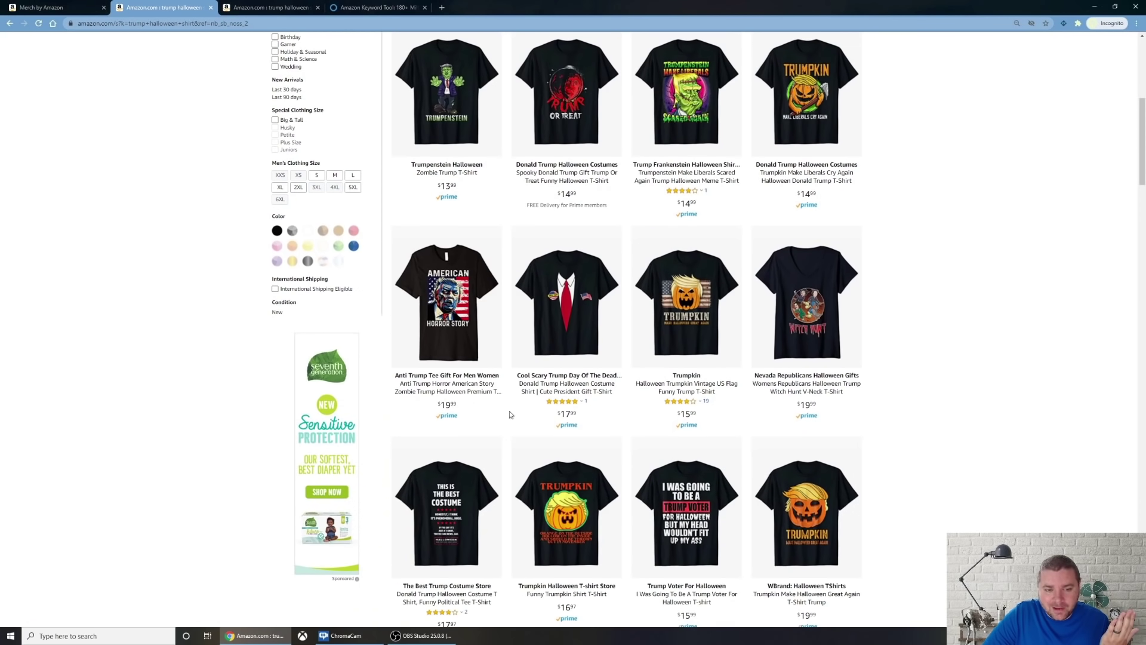
pyautogui.scroll(-1, 510, 415)
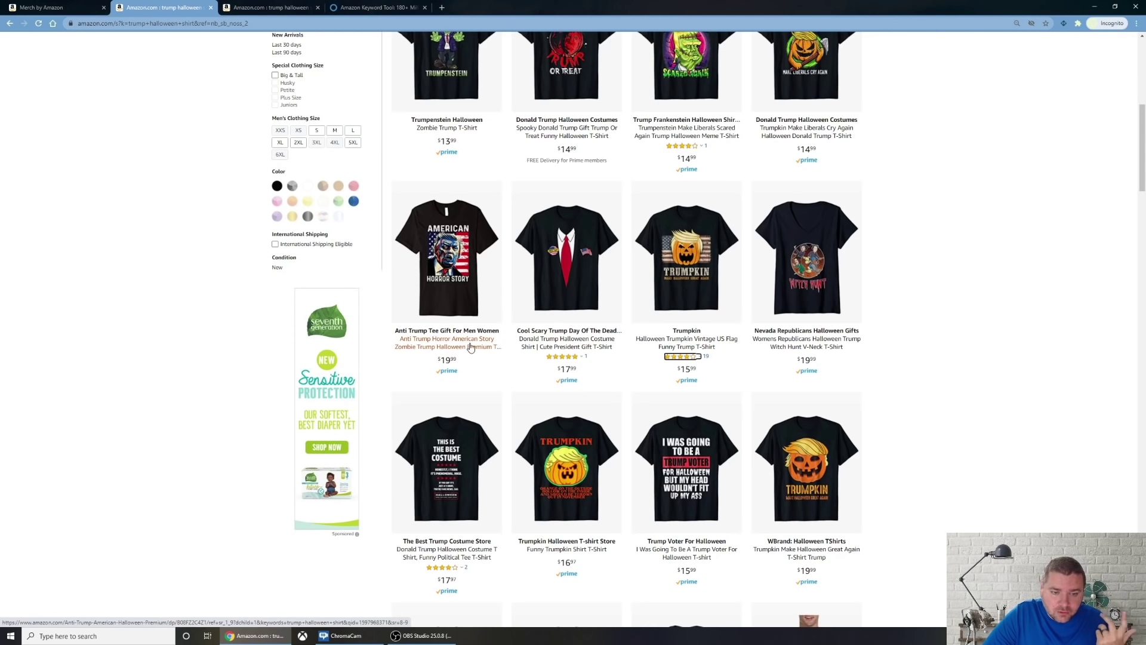
pyautogui.scroll(-1, 500, 445)
pyautogui.scroll(-1, 499, 460)
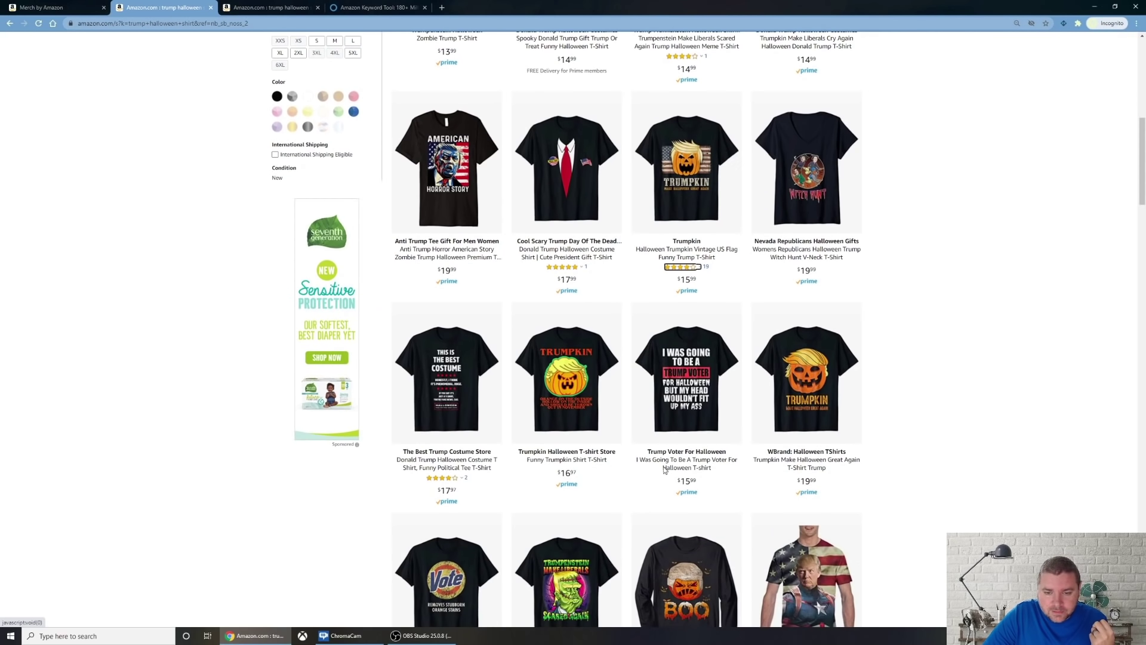
pyautogui.scroll(2, 598, 460)
pyautogui.scroll(7, 554, 448)
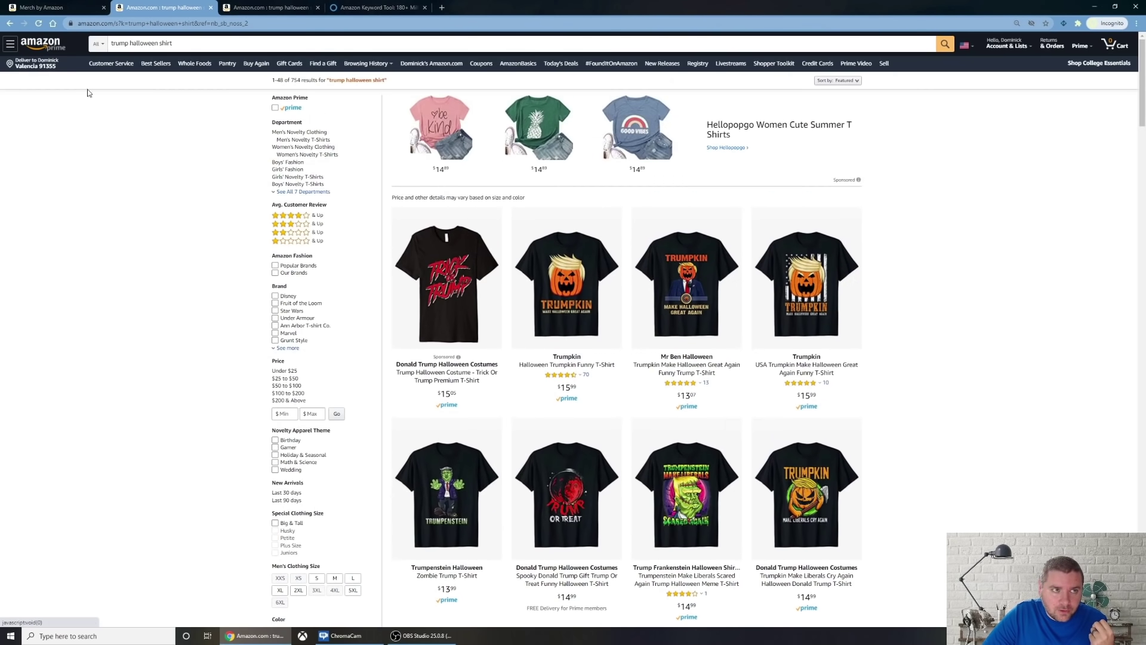
pyautogui.click(70, 5)
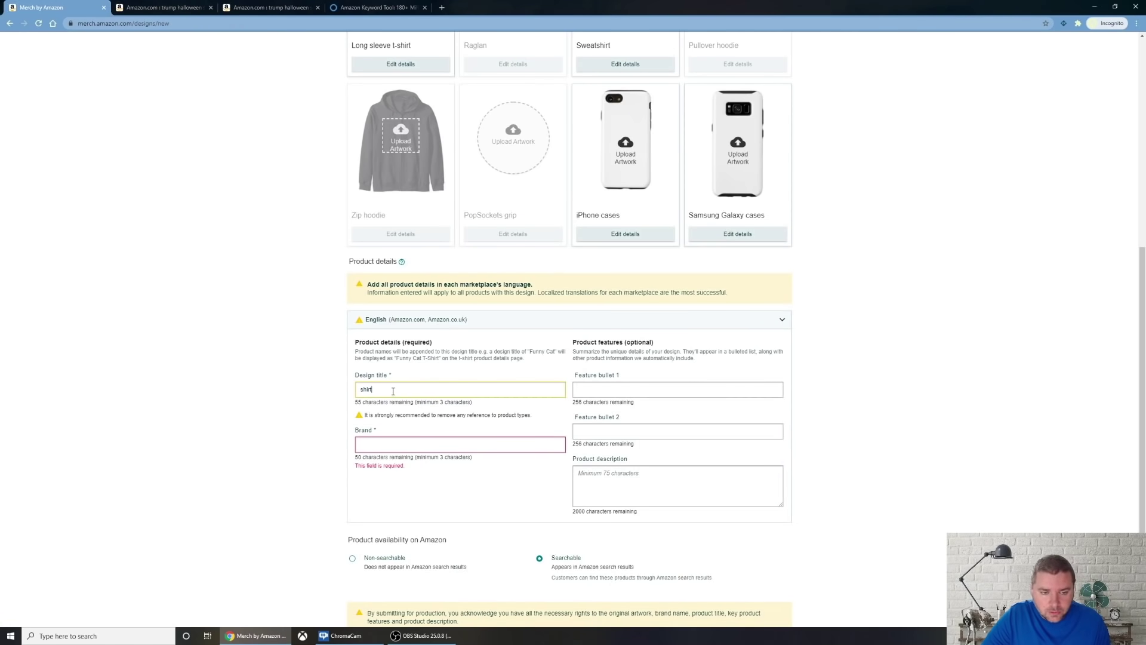
# Replace 'shirt' with the title 'Trumpkin Funny Halloween - Pro Trump - Trump 2020 Costume'.
pyautogui.doubleClick(366, 389)
pyautogui.write('Trumpkin')
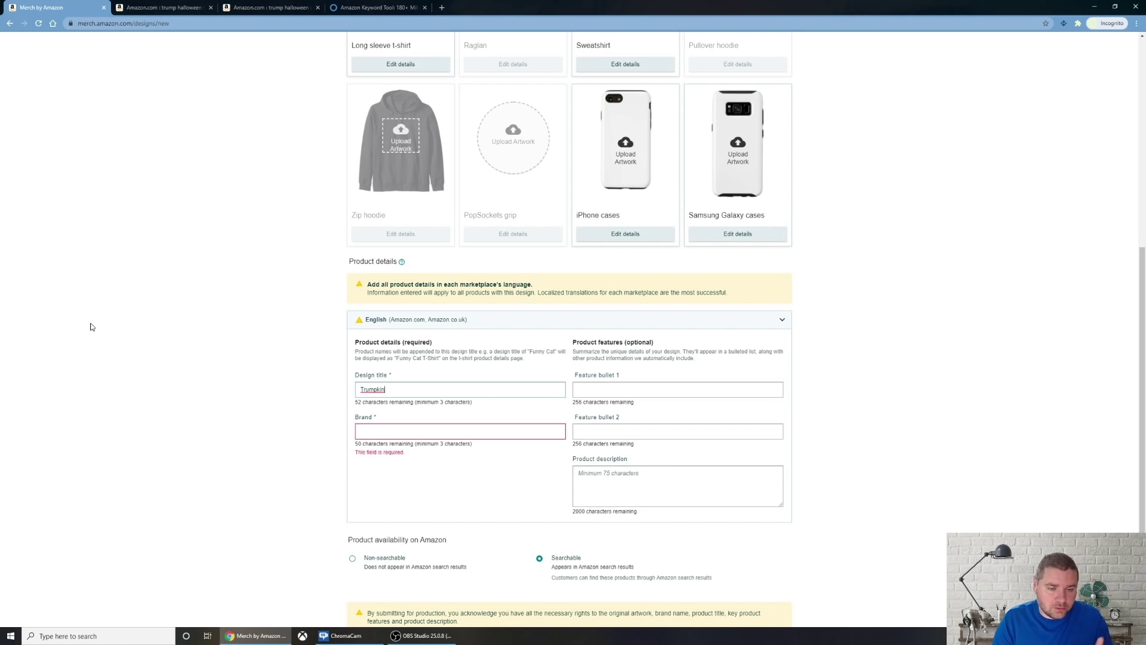
pyautogui.write(' Fu')
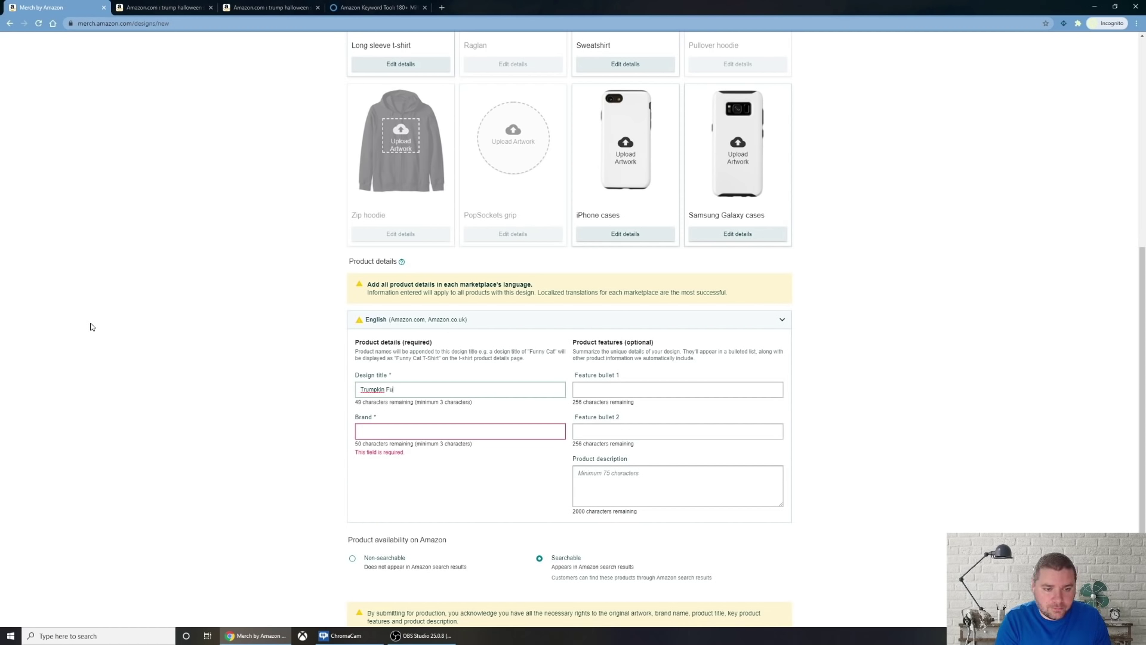
pyautogui.write('nny Halloween Tee')
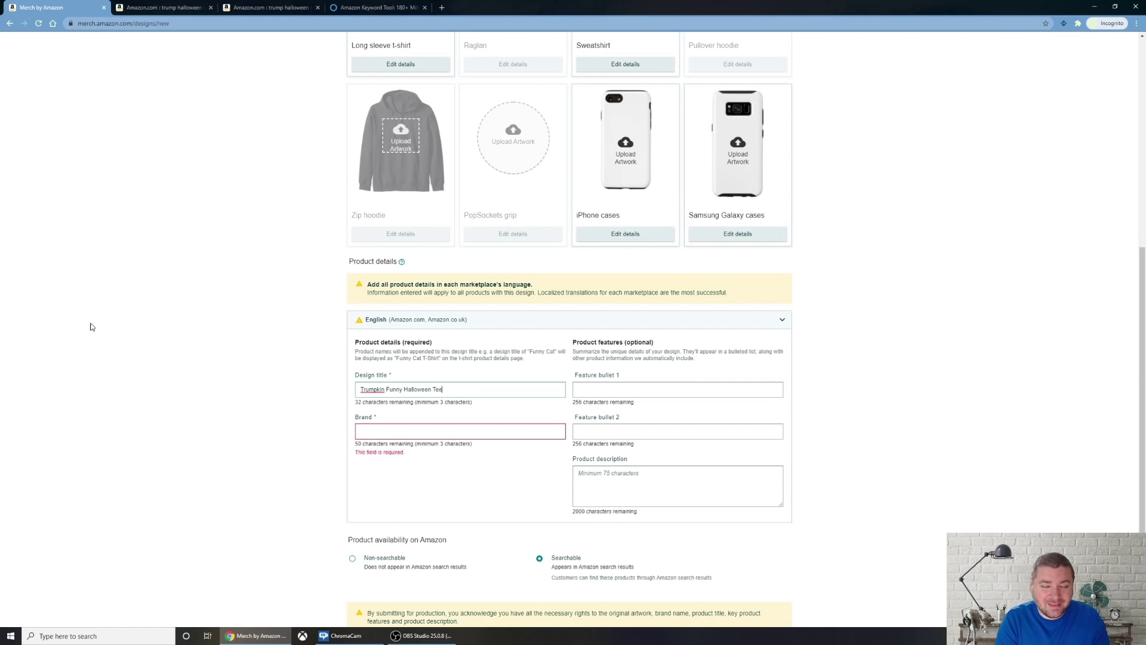
pyautogui.press('BackSpace')
pyautogui.press('BackSpace')
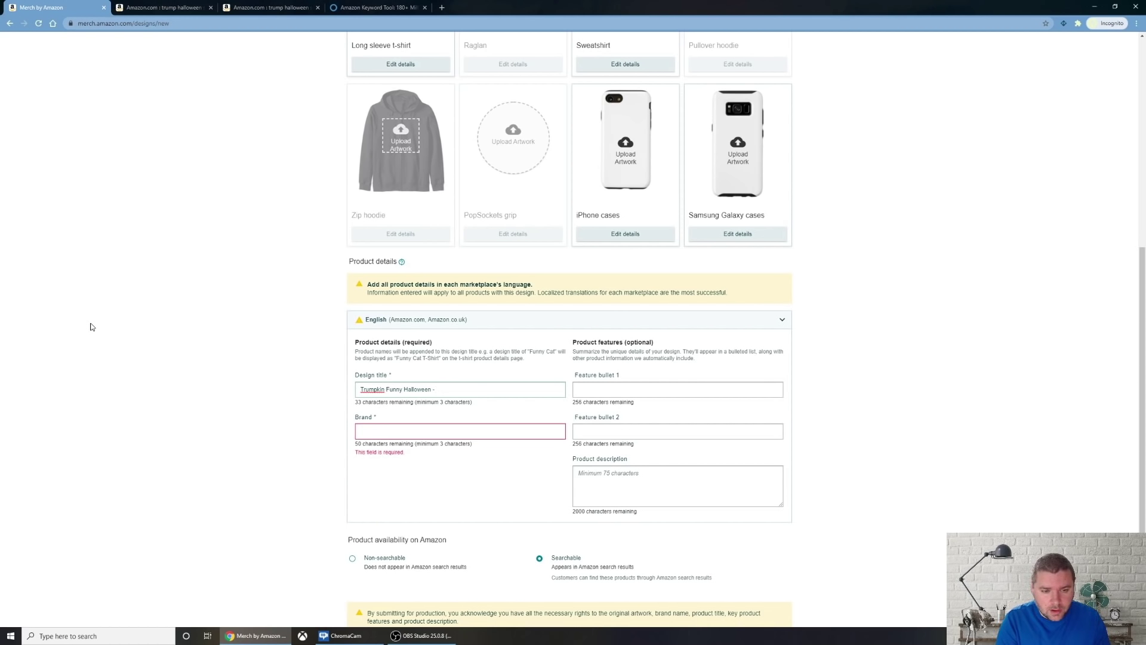
pyautogui.write('Trum')
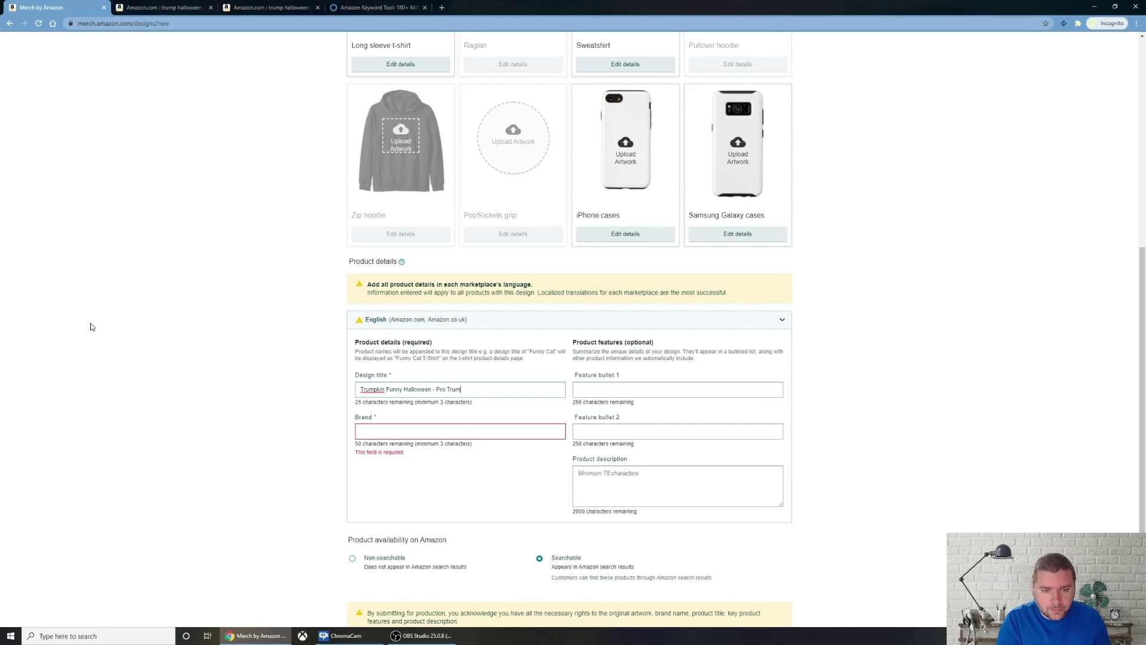
pyautogui.write('p - Trump')
pyautogui.write('2020')
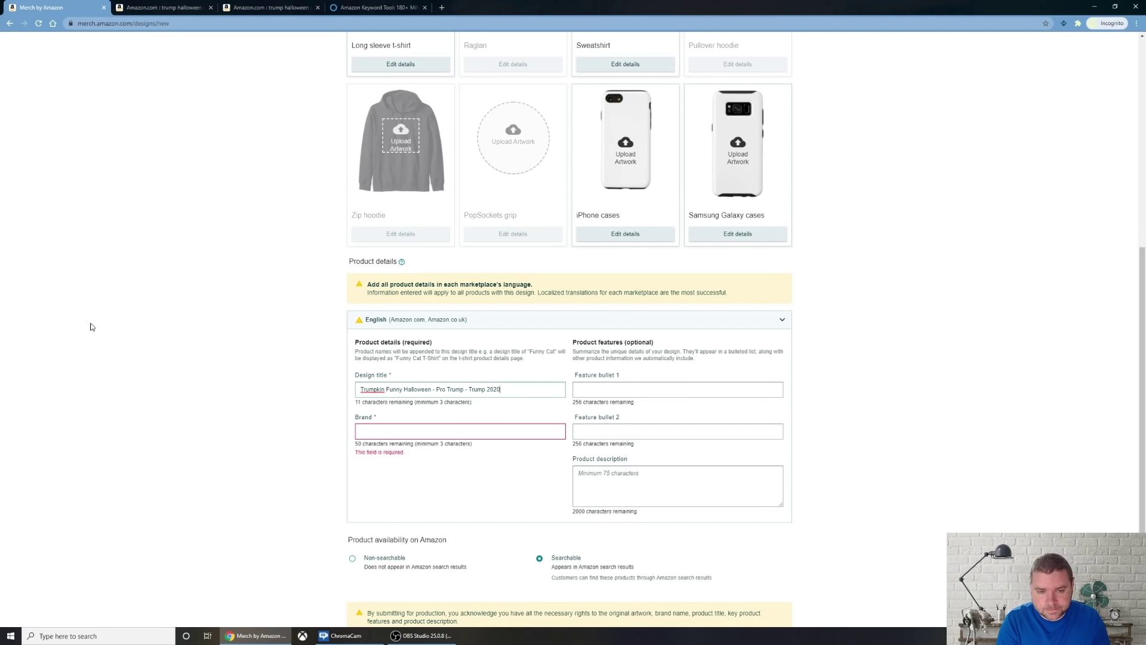
pyautogui.write(' Costume')
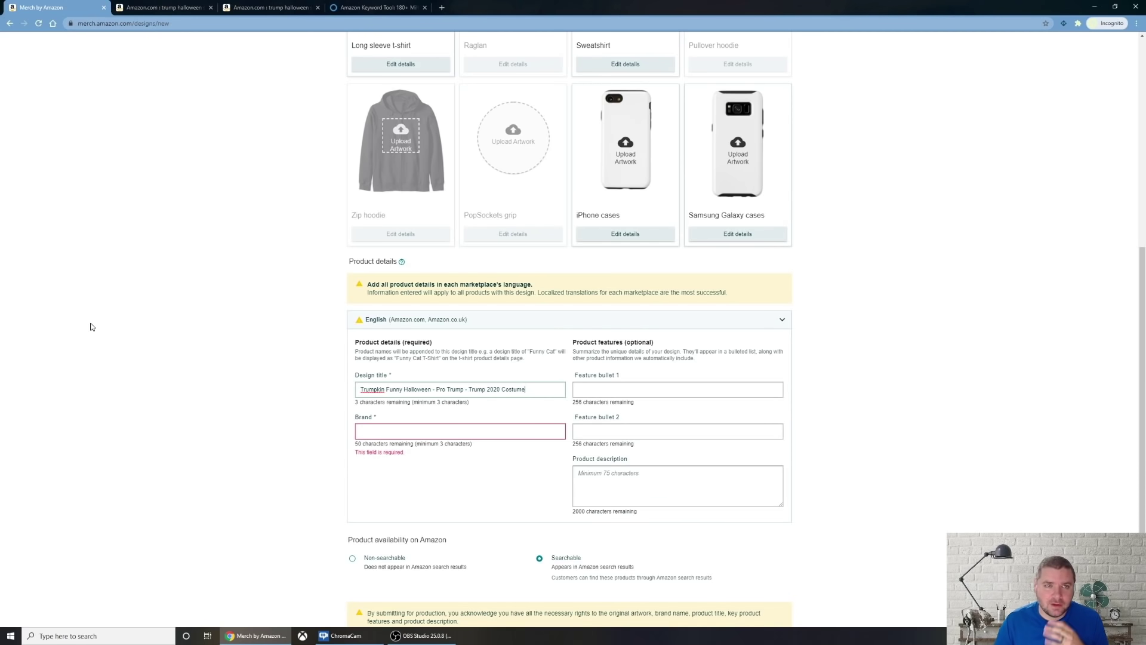
pyautogui.click(173, 7)
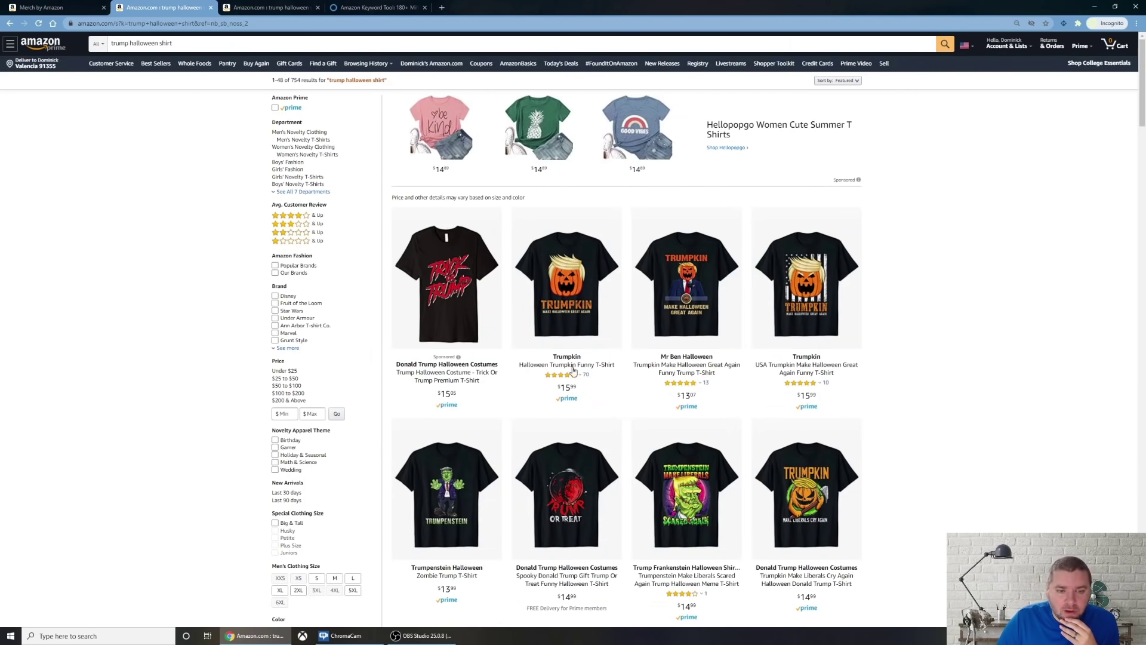
# Open the Halloween Trumpkin Funny T-Shirt product page in a new tab.
pyautogui.scroll(-2, 600, 338)
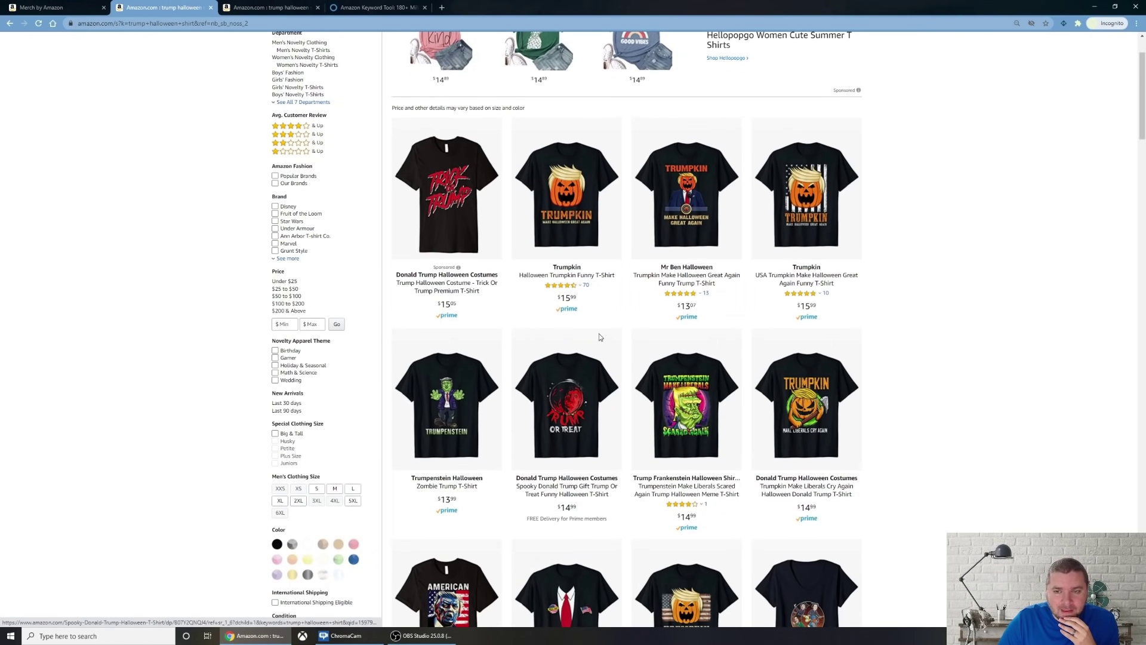
pyautogui.keyDown('ctrl'); pyautogui.click(591, 276); pyautogui.keyUp('ctrl')
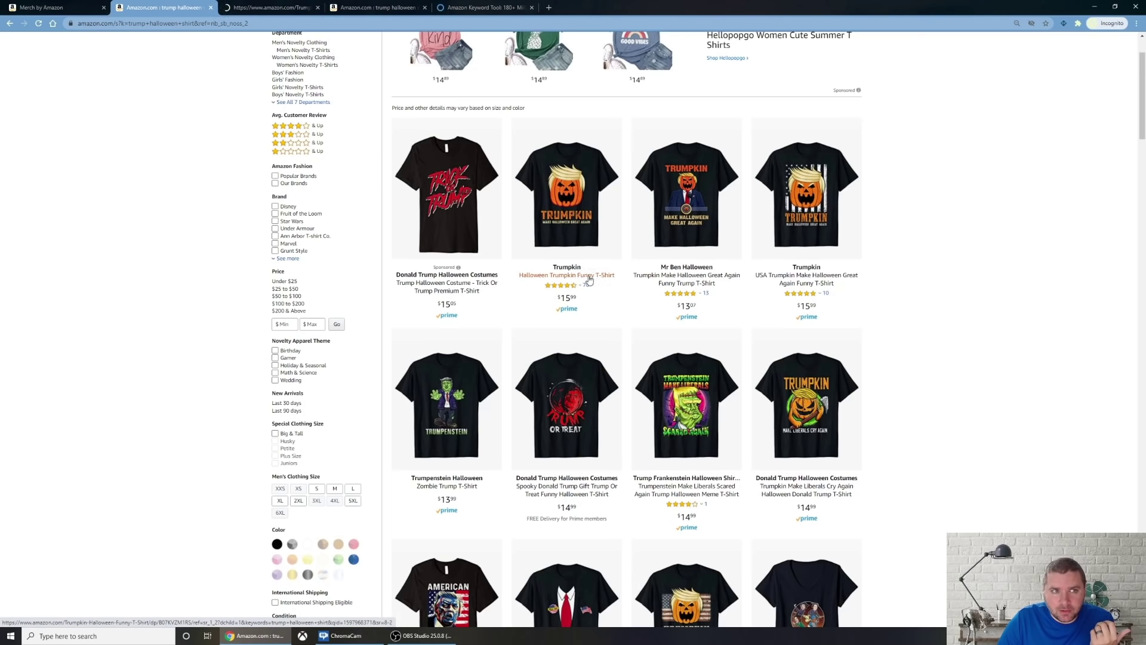
pyautogui.hotkey('ctrl', 'Tab')
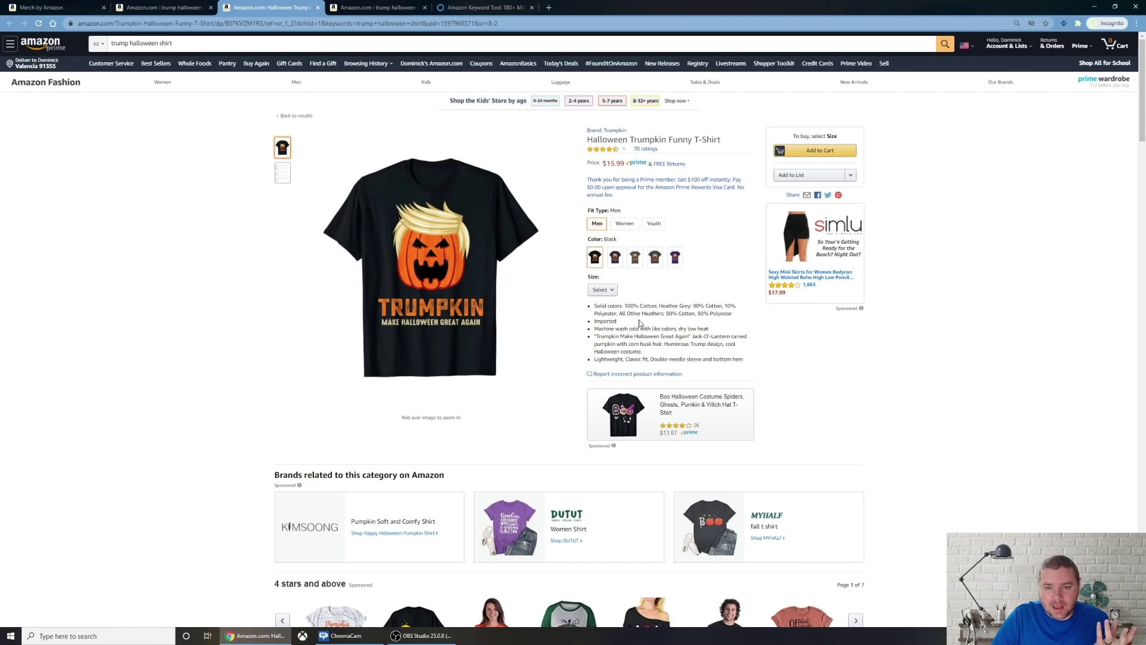
# Select the Trumpkin shirt's title and bullet text, then return to the search results.
pyautogui.moveTo(580, 142); pyautogui.dragTo(692, 140)
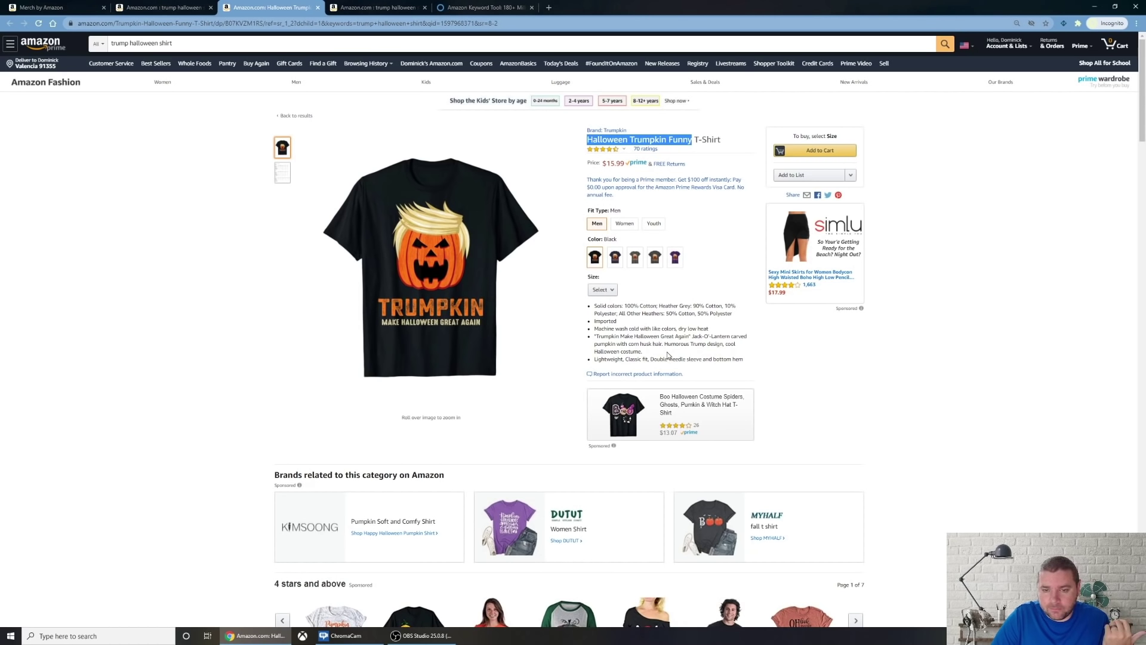
pyautogui.moveTo(667, 353); pyautogui.dragTo(583, 306)
pyautogui.scroll(-9, 513, 346)
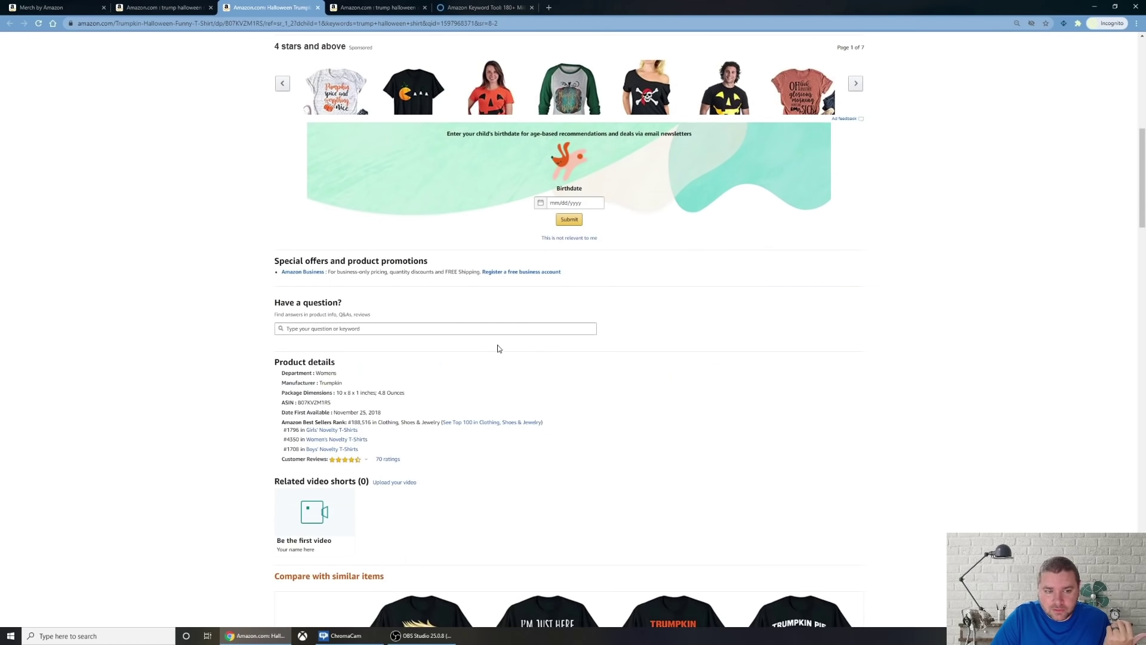
pyautogui.scroll(9, 578, 343)
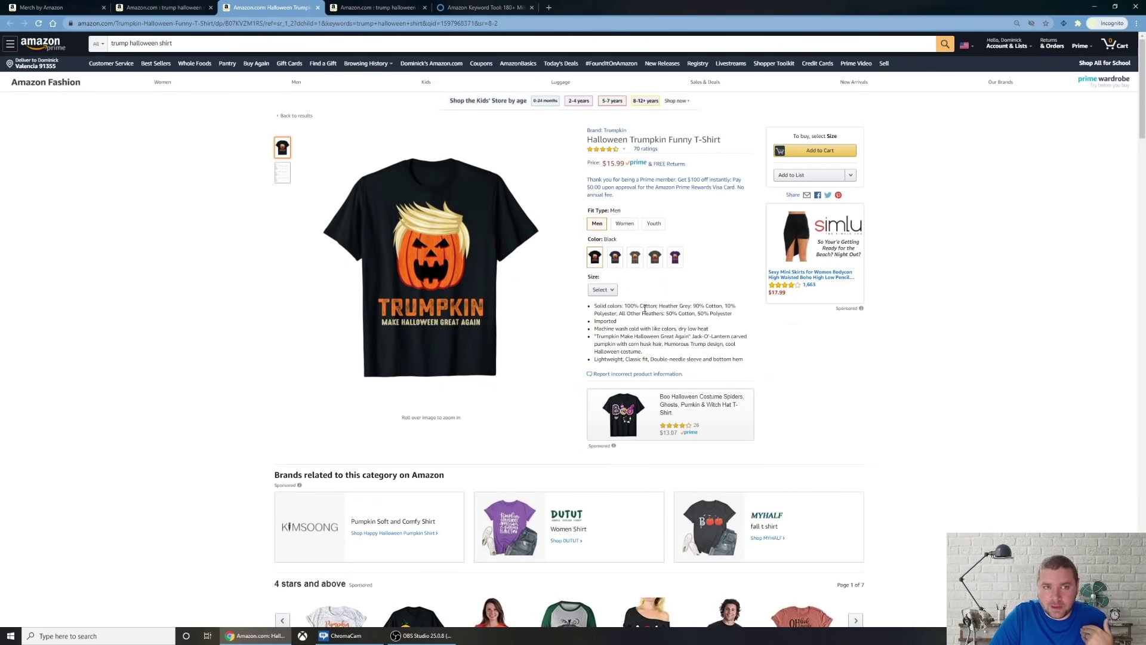
pyautogui.hotkey('ctrl', 'shift', 'Tab')
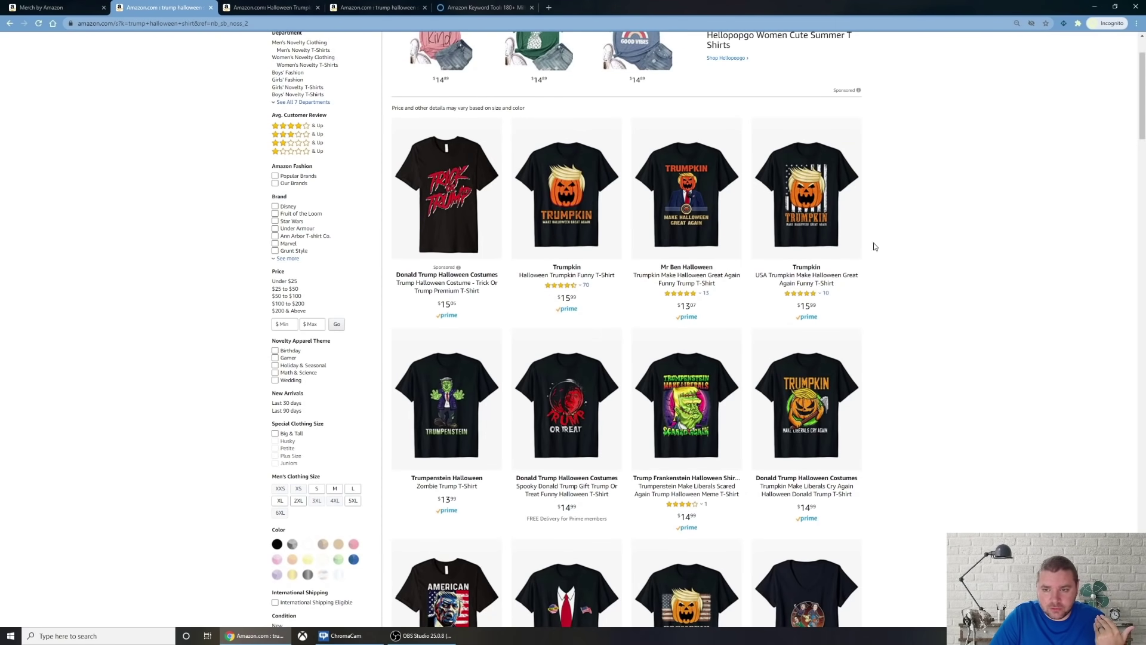
# Open two Trumpkin listings in new tabs and select the USA Trumpkin title and supporter bullet.
pyautogui.middleClick(806, 214)
pyautogui.middleClick(815, 410)
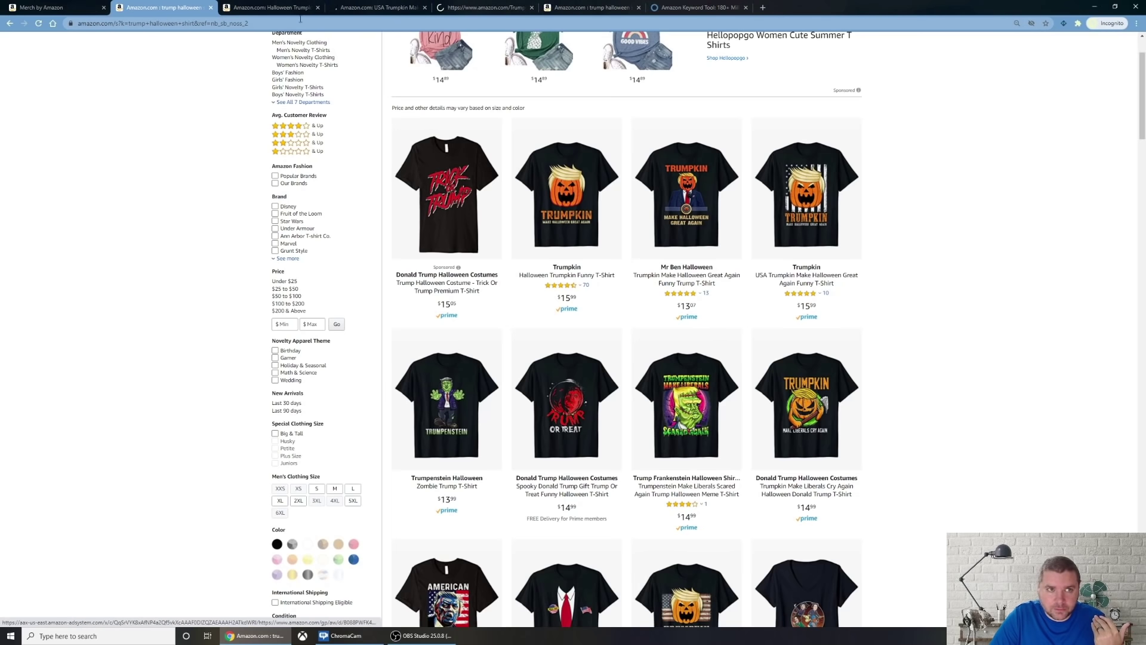
pyautogui.click(376, 7)
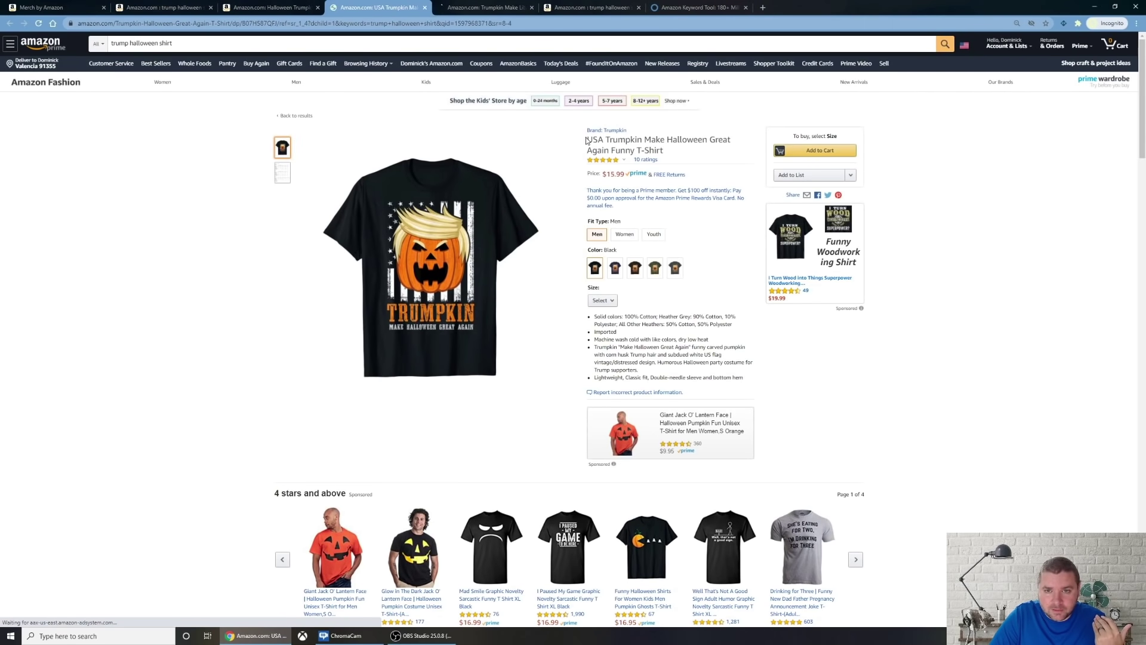
pyautogui.moveTo(587, 141); pyautogui.dragTo(609, 150)
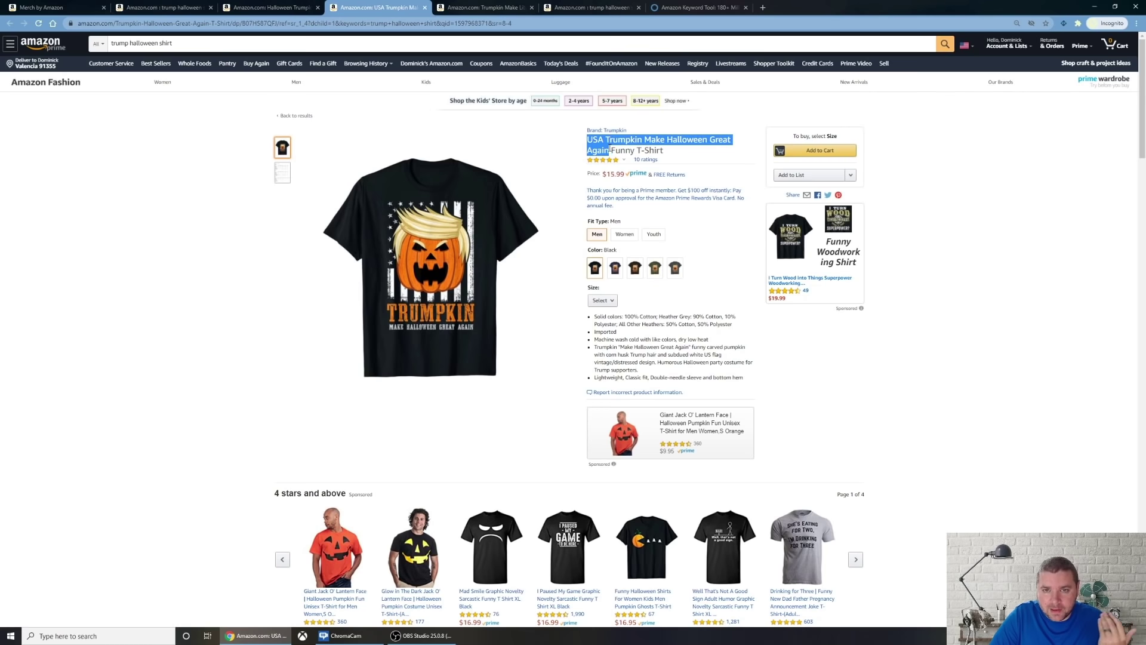
pyautogui.moveTo(638, 370); pyautogui.dragTo(591, 352)
pyautogui.scroll(-10, 452, 397)
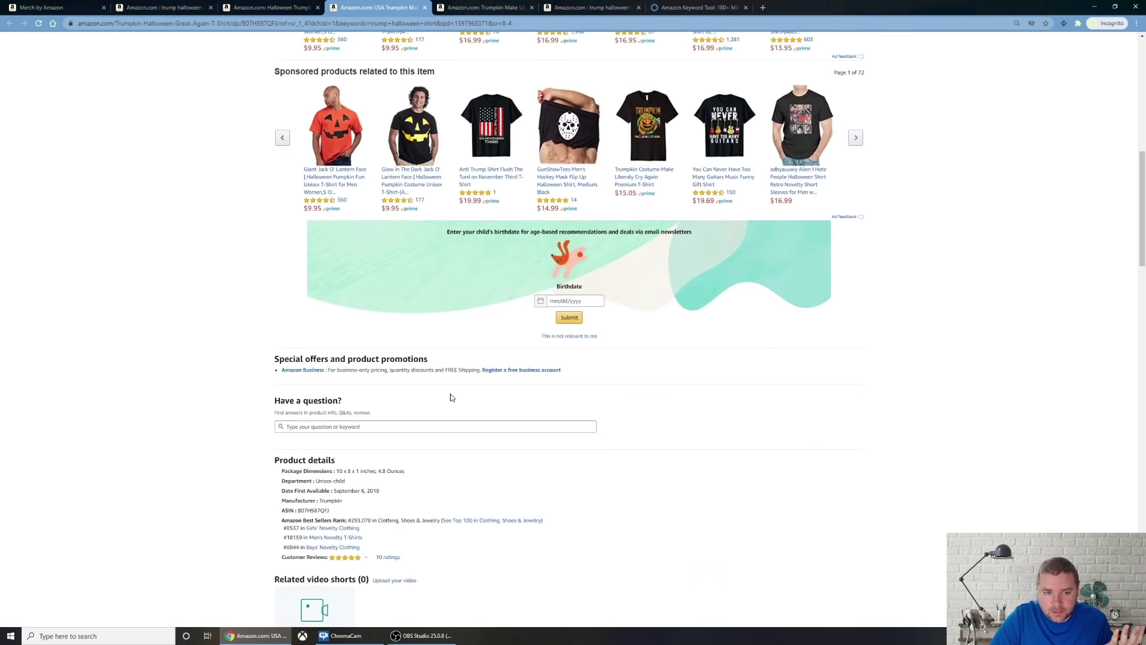
# Select the Trumpkin Make Liberals Cry Again title and copy its 'If you love Halloween' bullet.
pyautogui.click(471, 7)
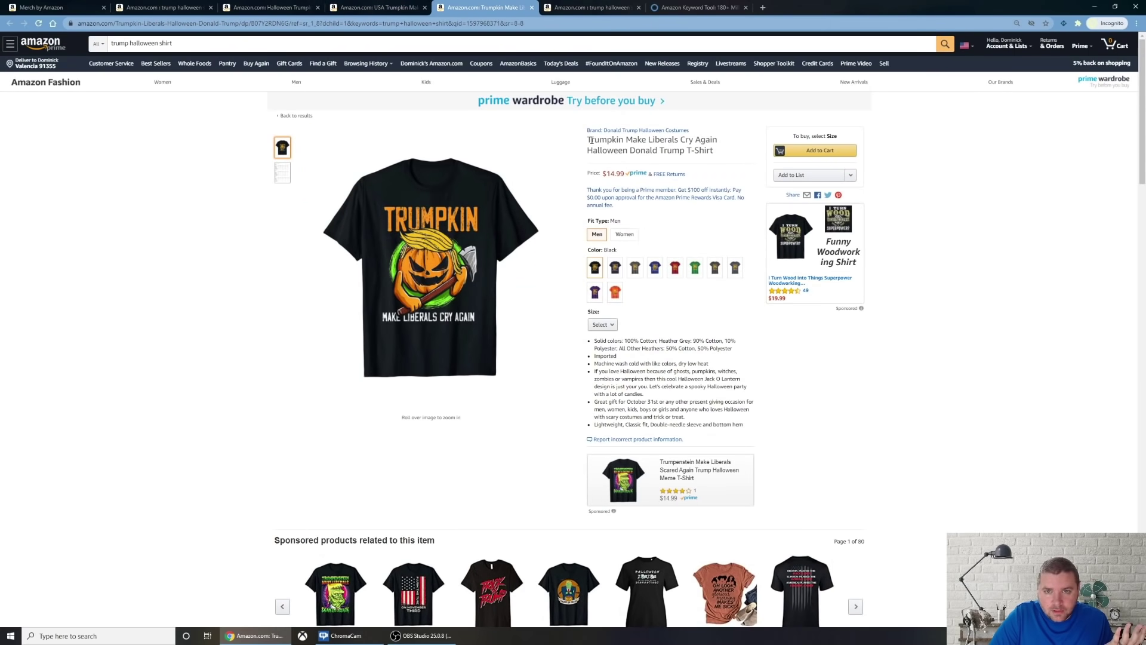
pyautogui.moveTo(591, 140); pyautogui.dragTo(664, 151)
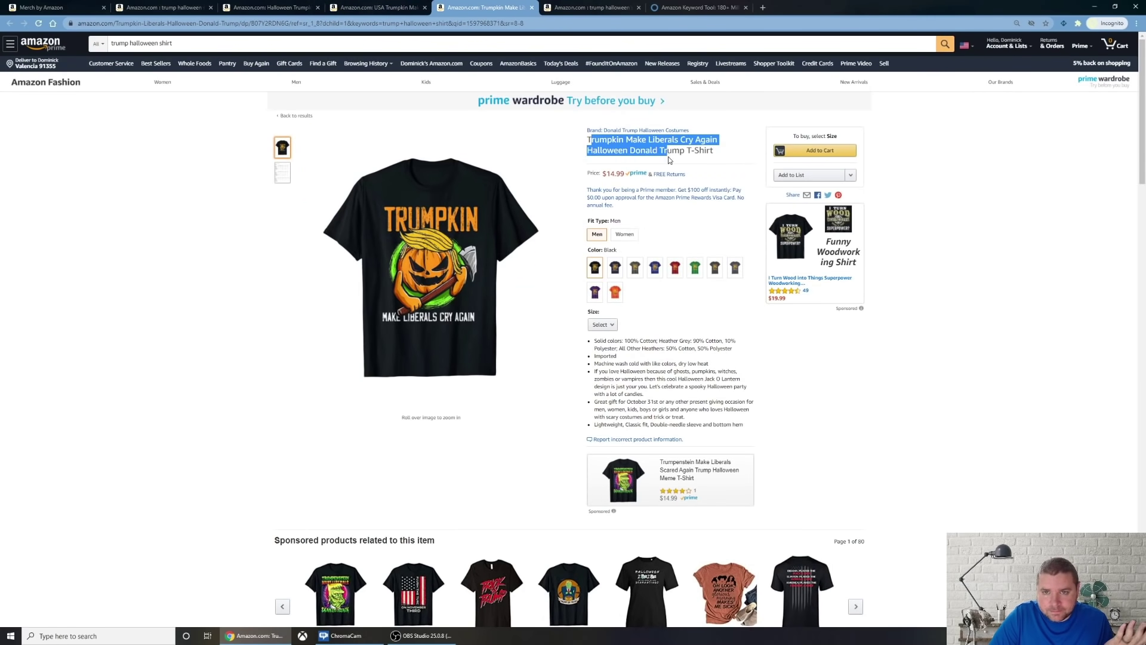
pyautogui.moveTo(670, 395); pyautogui.dragTo(588, 374)
pyautogui.moveTo(691, 421); pyautogui.dragTo(591, 402)
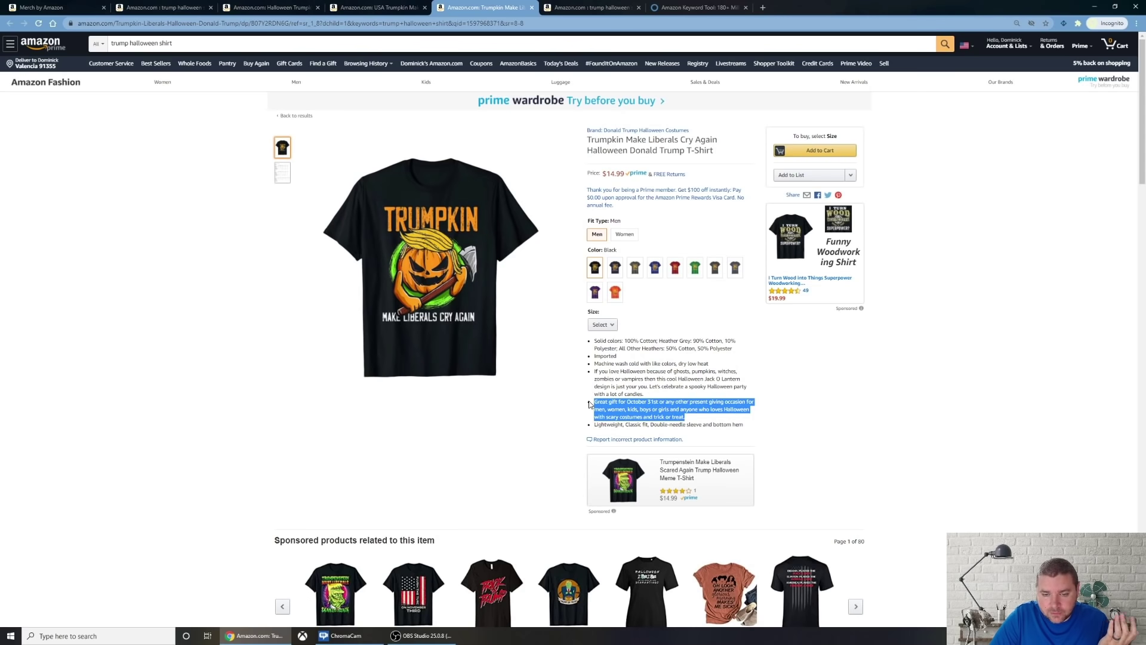
pyautogui.scroll(-5, 582, 406)
pyautogui.scroll(-14, 580, 407)
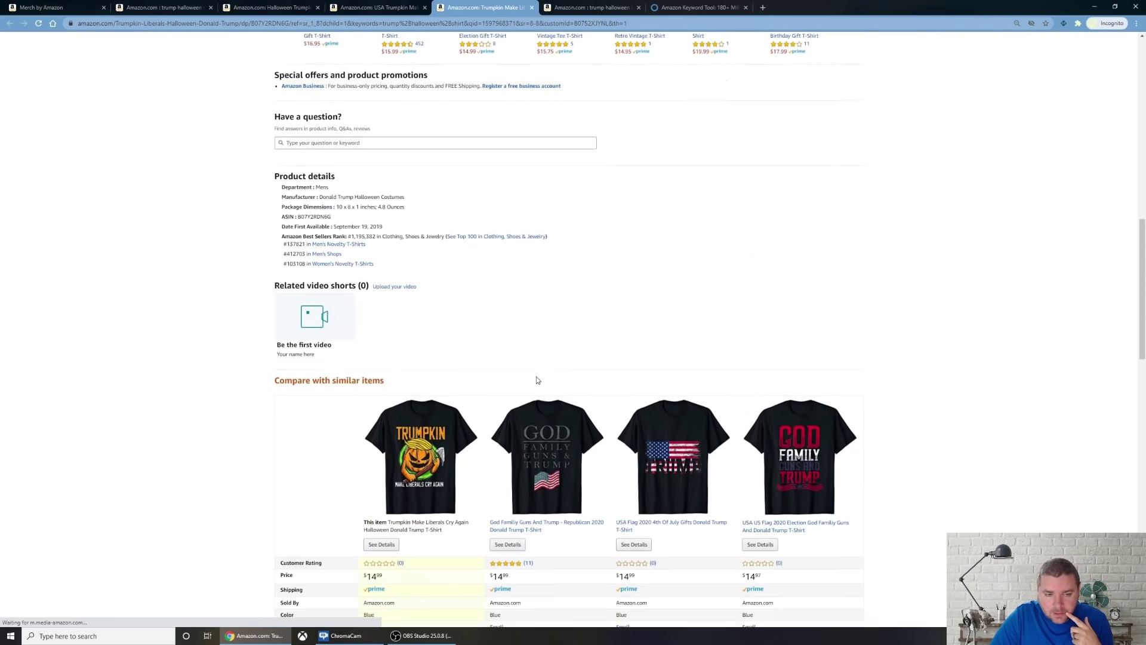
pyautogui.scroll(-1, 537, 368)
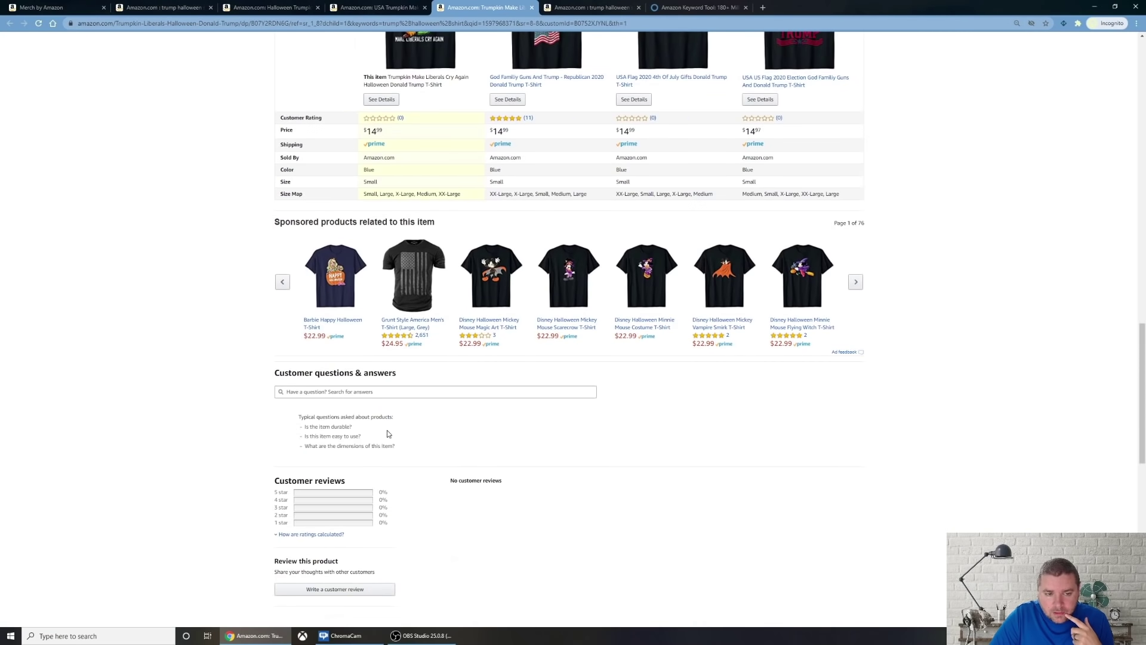
pyautogui.moveTo(406, 456); pyautogui.dragTo(297, 419)
pyautogui.scroll(5, 416, 434)
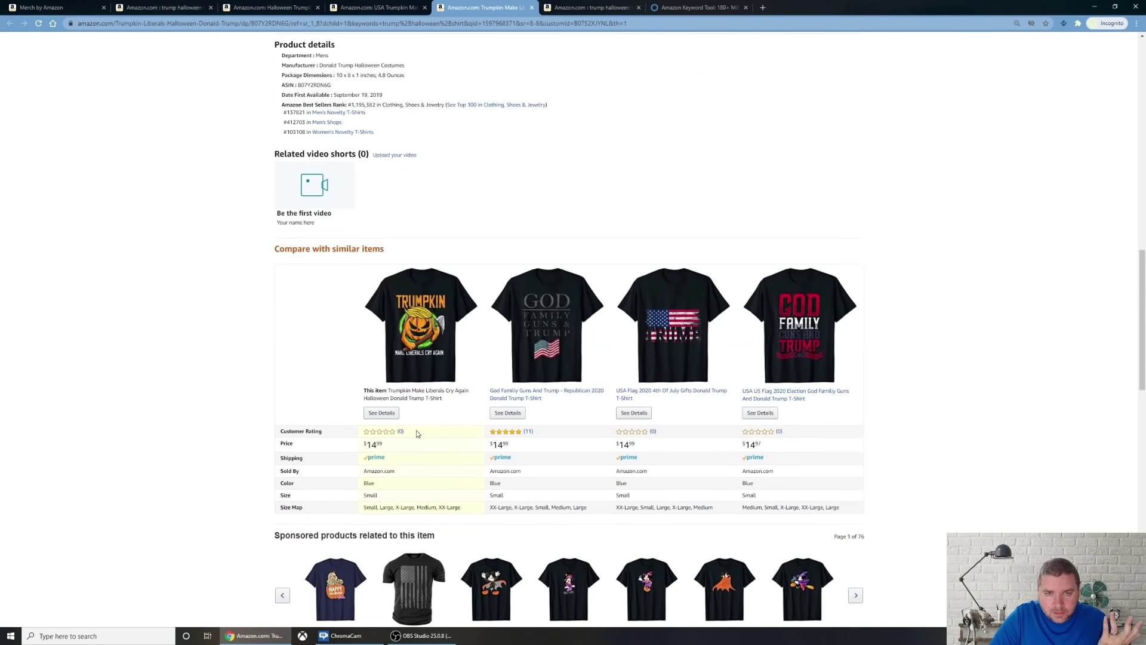
pyautogui.scroll(15, 417, 434)
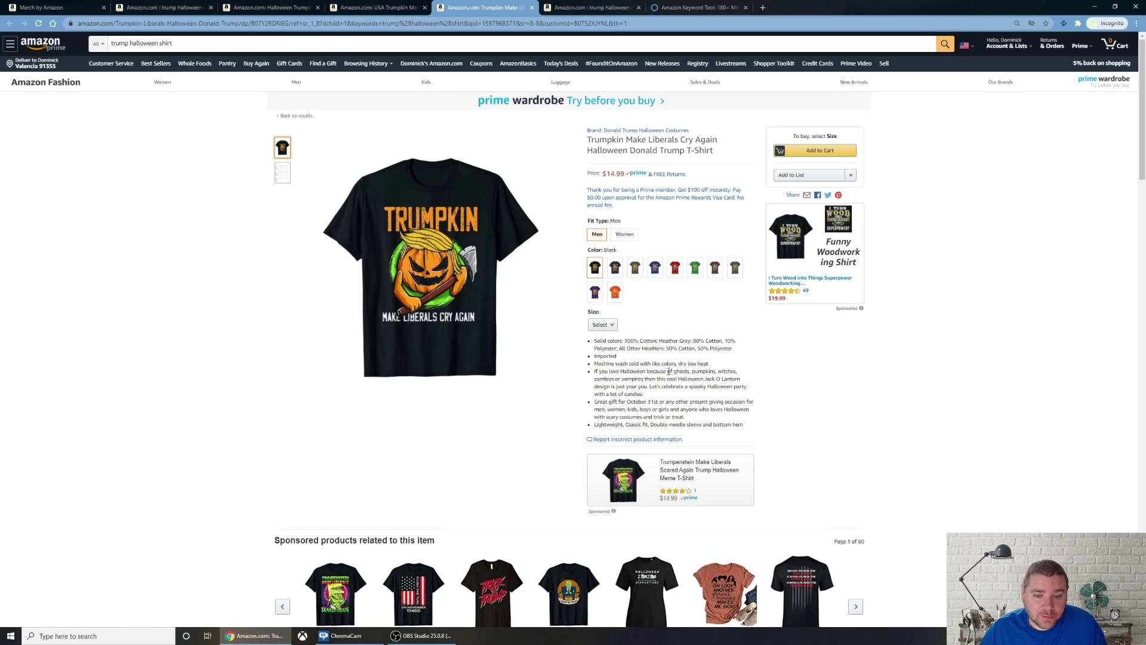
pyautogui.moveTo(656, 396); pyautogui.dragTo(593, 375)
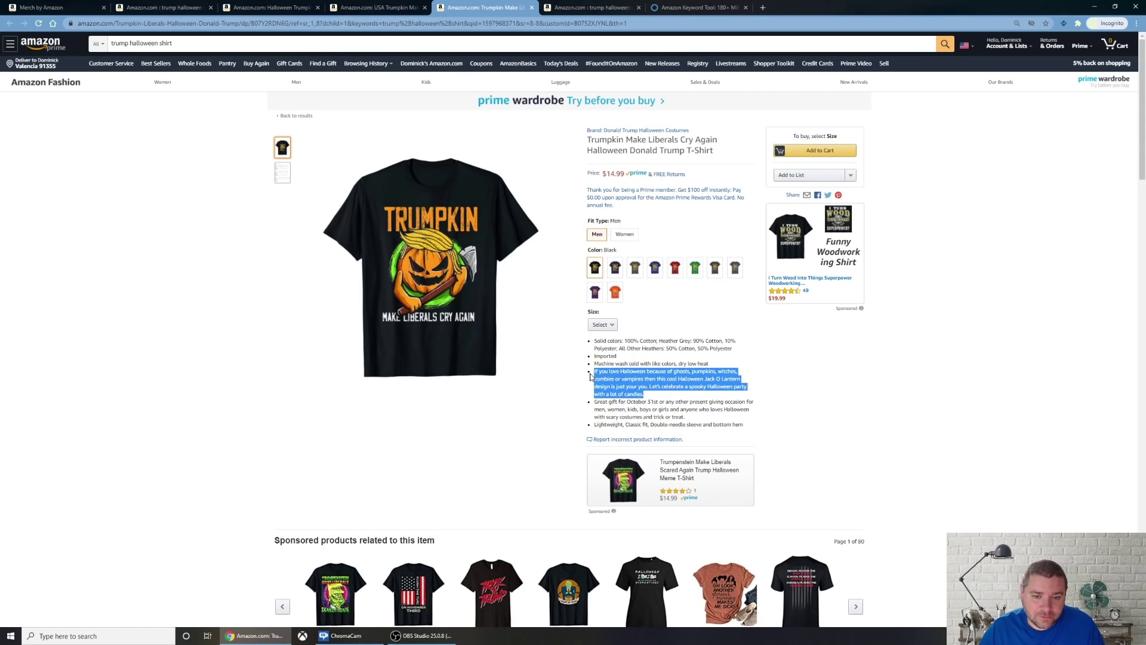
pyautogui.click(165, 7)
# Paste the copied Halloween bullet into Feature bullet 1, prefixed with 'Trumpkin Funny Halloween.'.
pyautogui.click(60, 7)
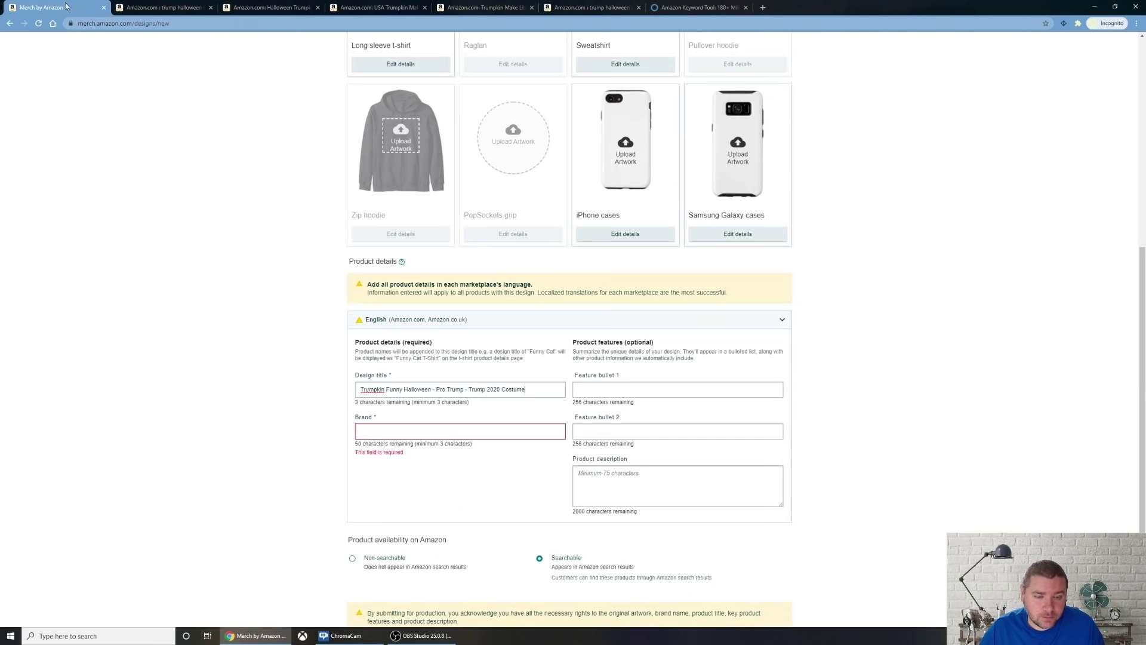
pyautogui.click(632, 388)
pyautogui.hotkey('ctrl', 'v')
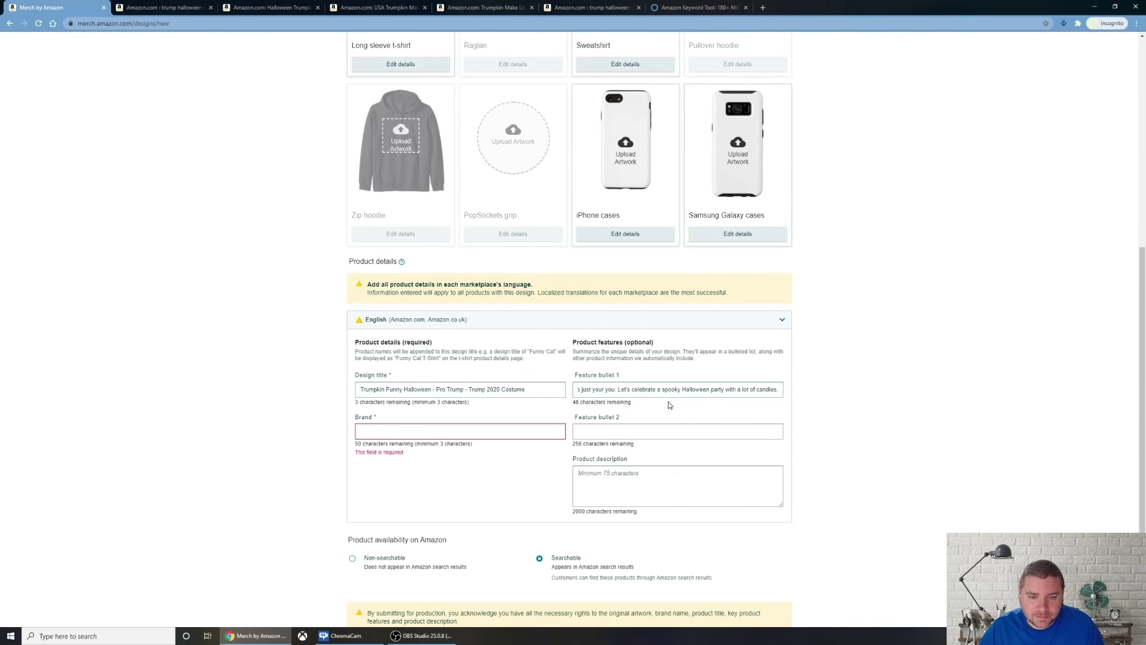
pyautogui.tripleClick(695, 390)
pyautogui.press('Home')
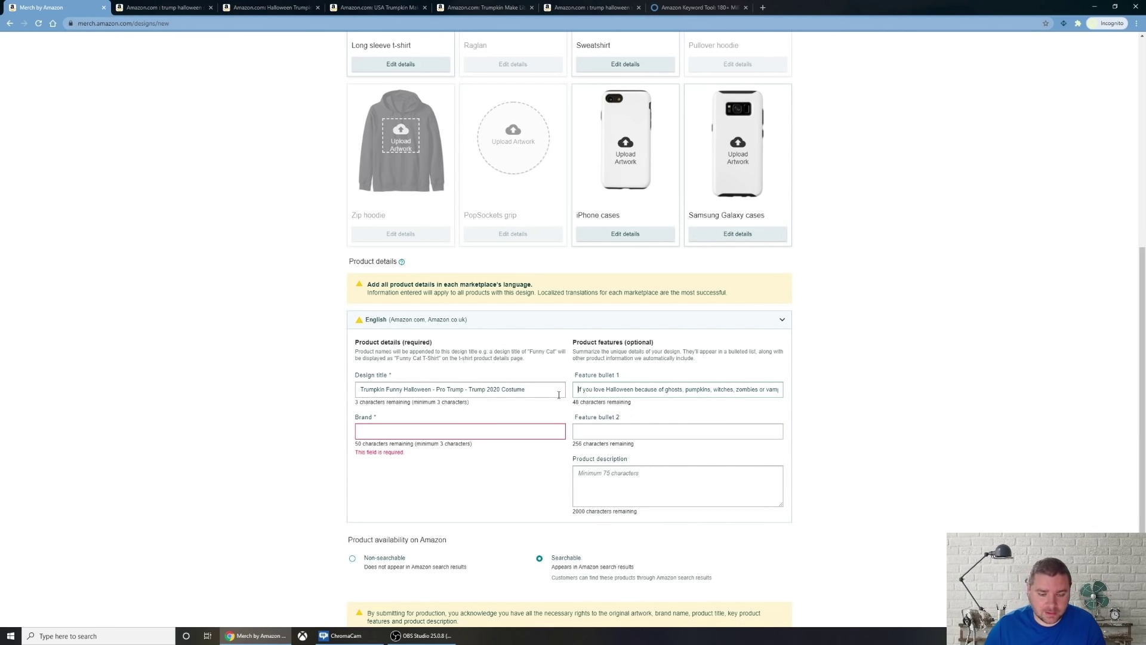
pyautogui.write('Trumpkin ')
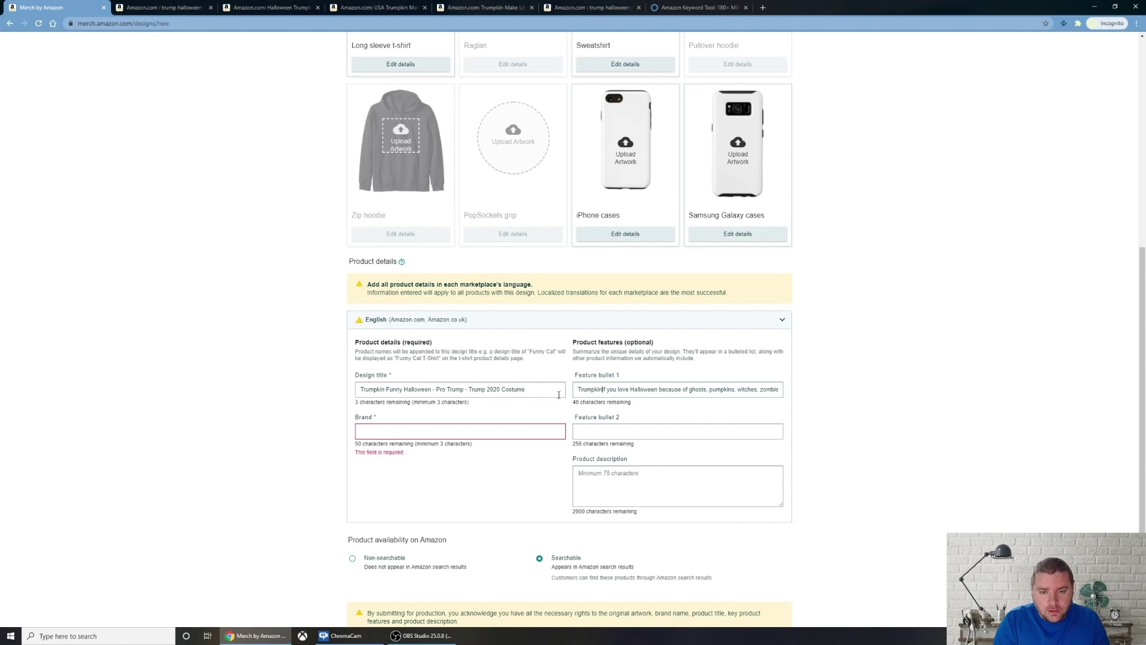
pyautogui.write('Funny Hallowe')
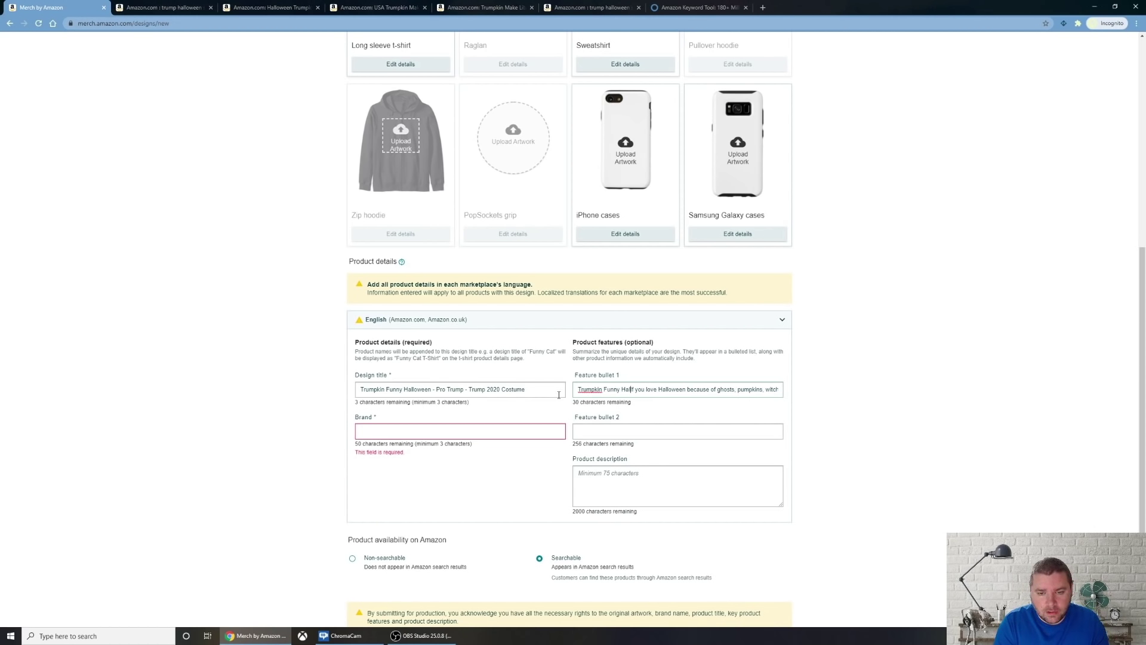
pyautogui.write('en.')
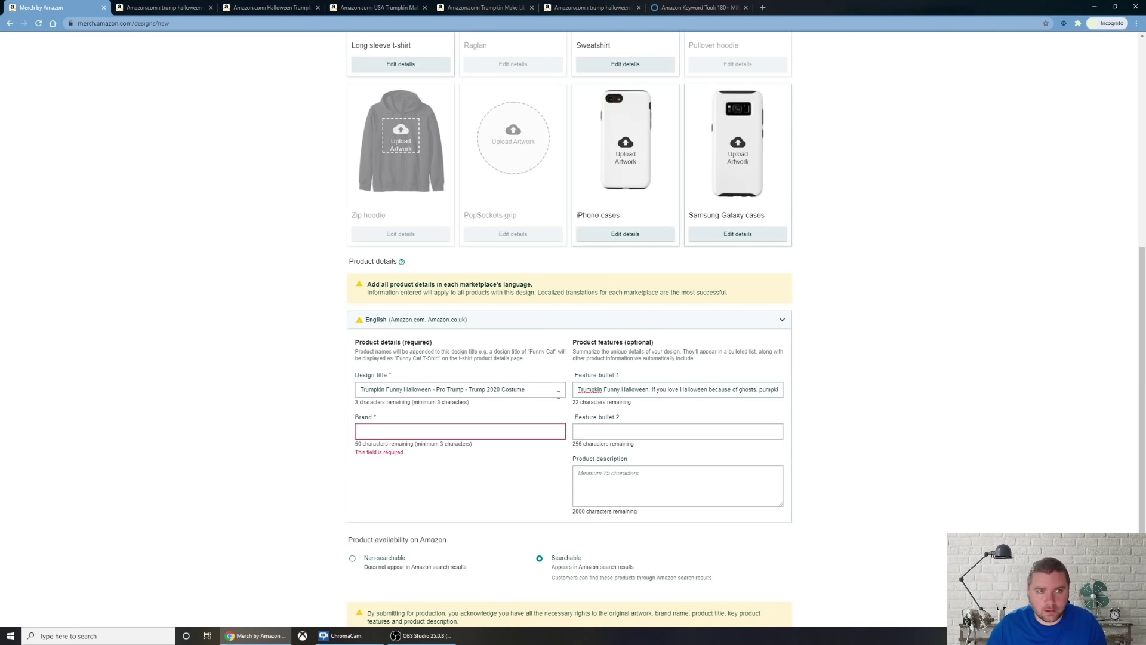
# Copy the 'Great gift for October 31st' bullet into Feature bullet 2, prefixed with 'Trumpkin -'.
pyautogui.click(379, 7)
pyautogui.click(485, 8)
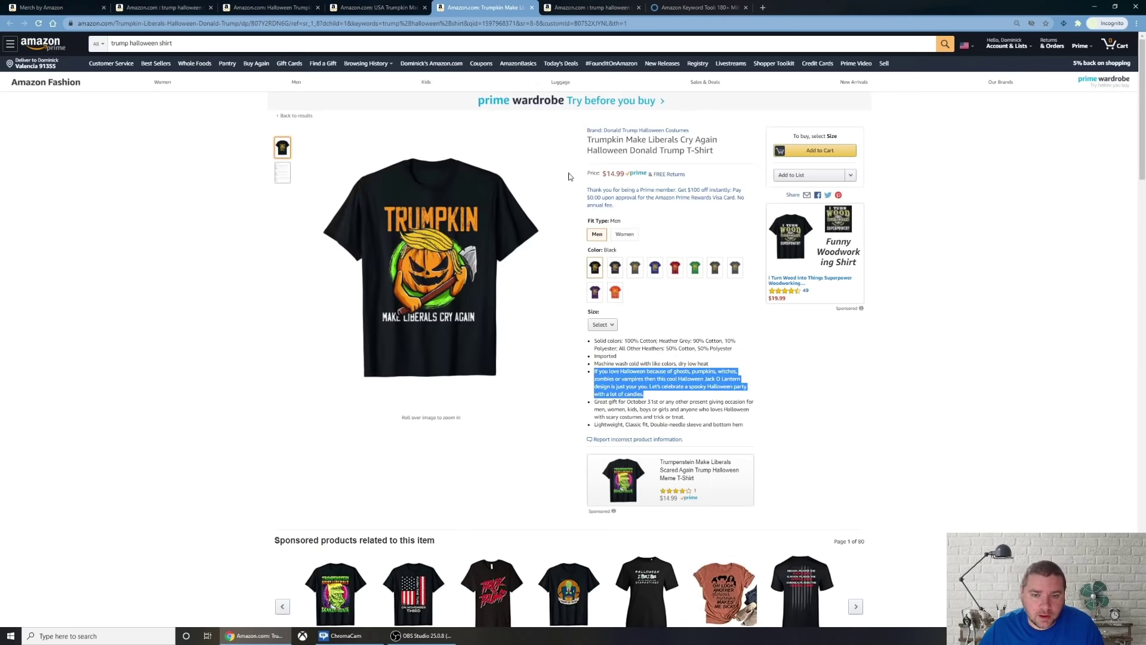
pyautogui.moveTo(686, 417); pyautogui.dragTo(593, 402)
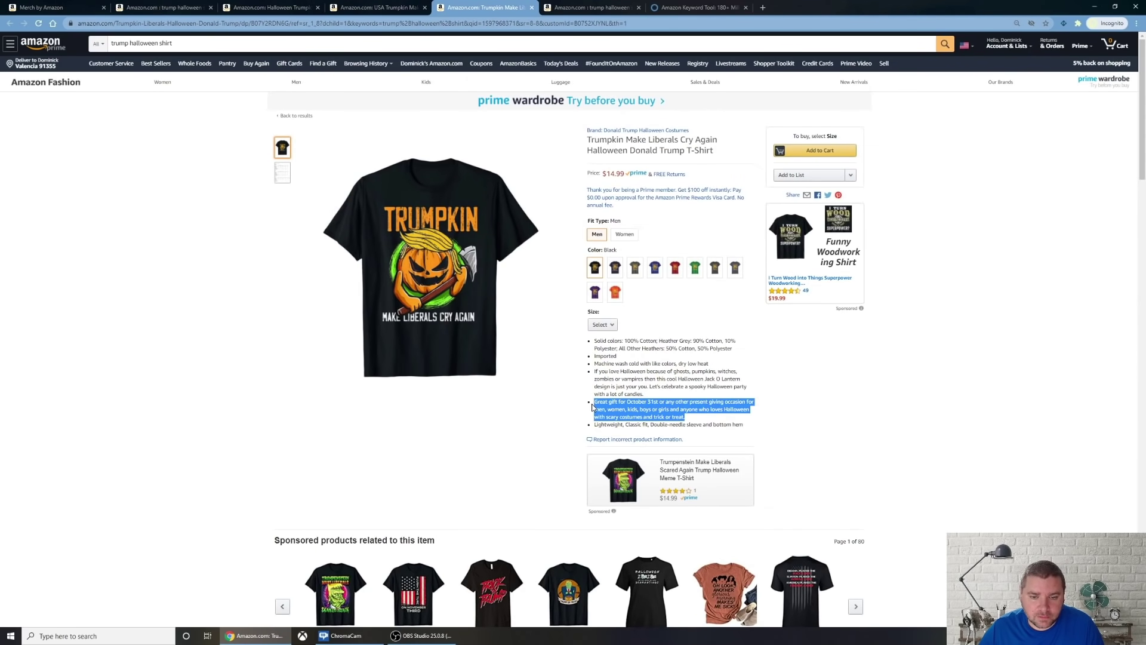
pyautogui.hotkey('ctrl', '1')
pyautogui.click(642, 431)
pyautogui.hotkey('ctrl', 'v')
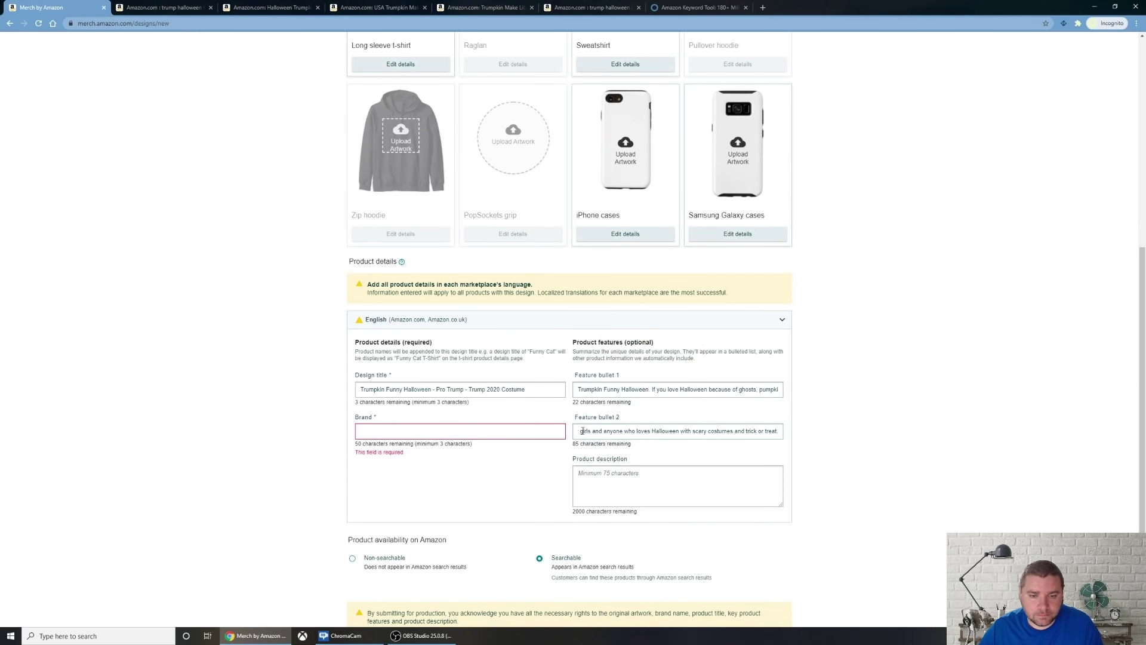
pyautogui.hotkey('ctrl', 'a')
pyautogui.click(575, 432)
pyautogui.write('Trump')
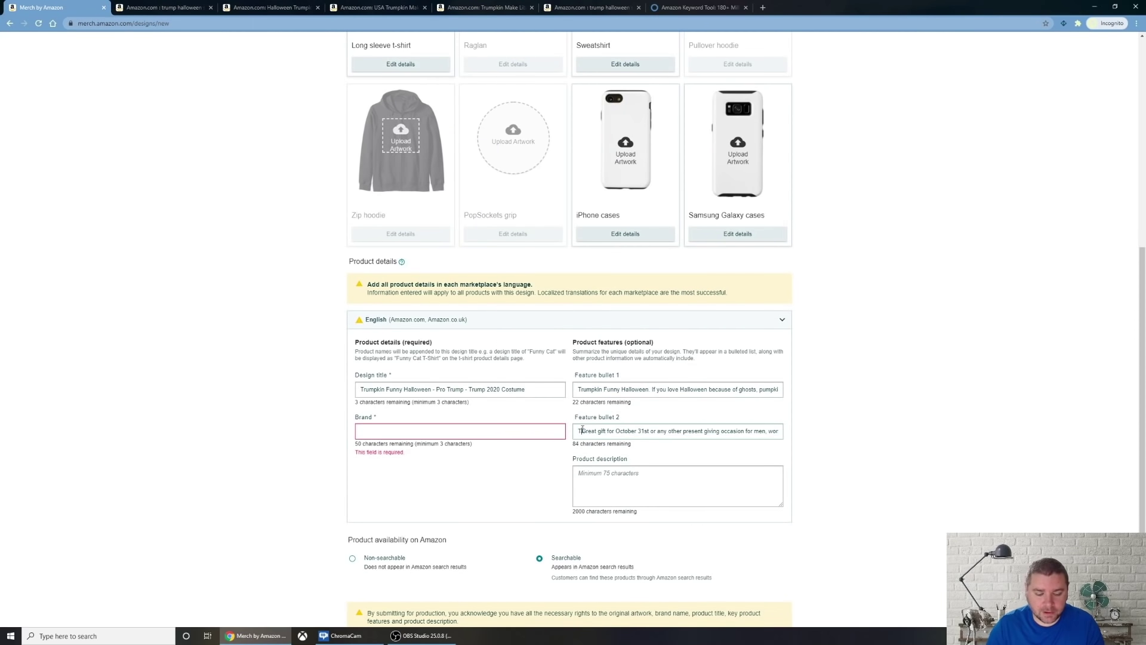
pyautogui.write('kin')
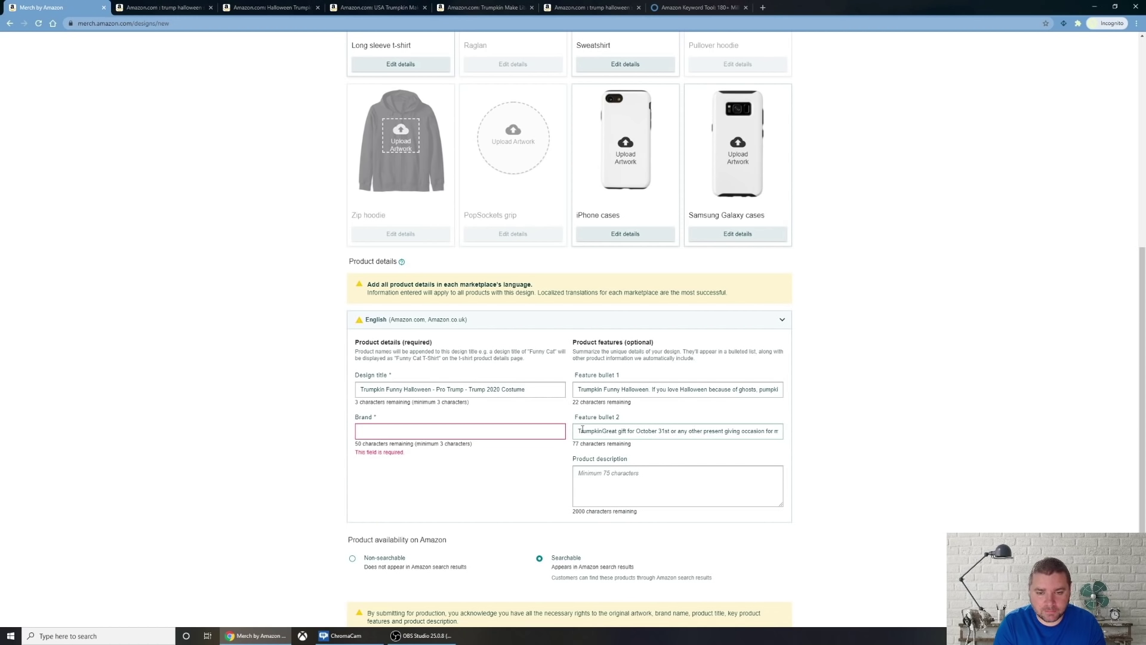
pyautogui.write(' -')
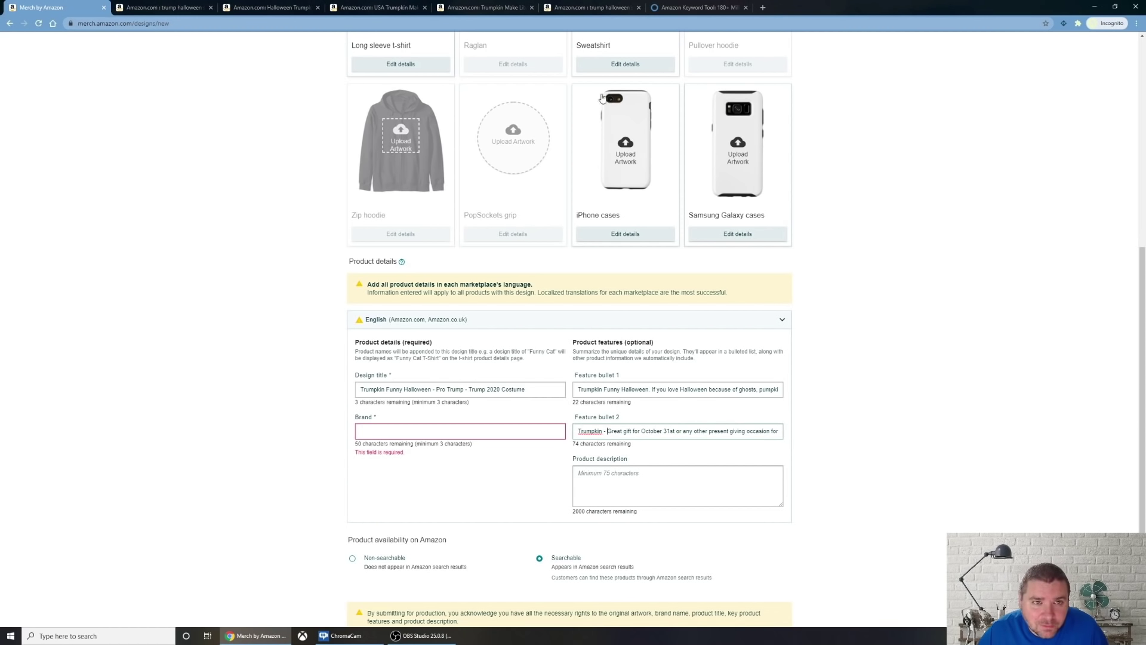
pyautogui.click(295, 5)
# Open the Trumpenstein, Spooky Donald and Trump Frankenstein shirts in new tabs and scan Trumpenstein Zombie.
pyautogui.click(190, 7)
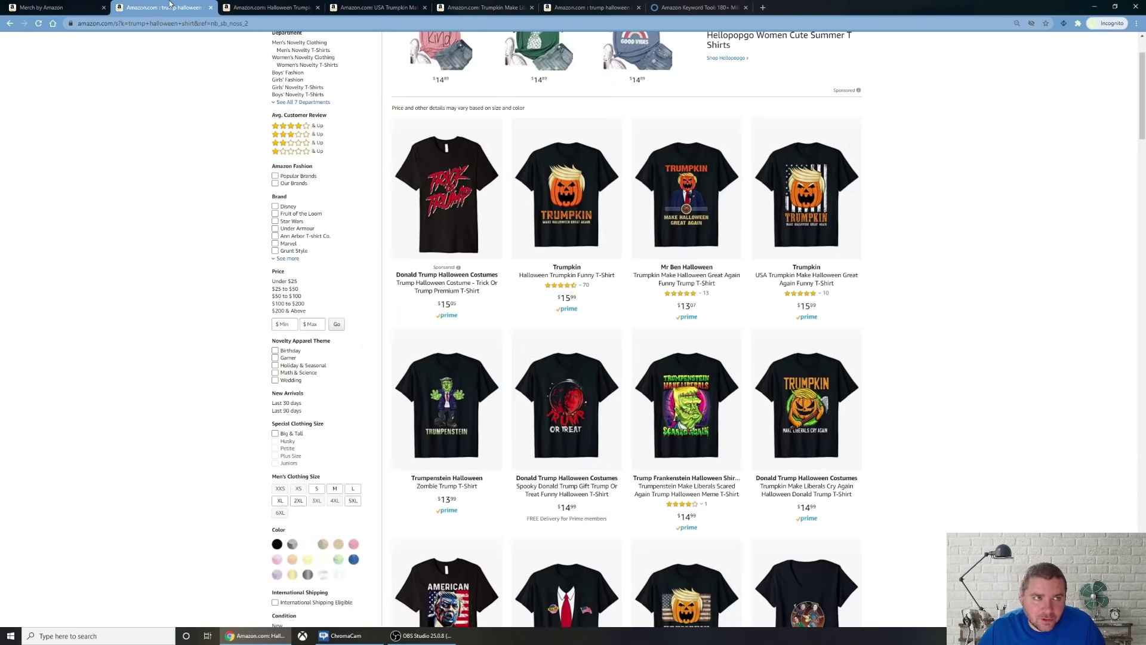
pyautogui.scroll(-1, 460, 342)
pyautogui.middleClick(461, 342)
pyautogui.middleClick(567, 310)
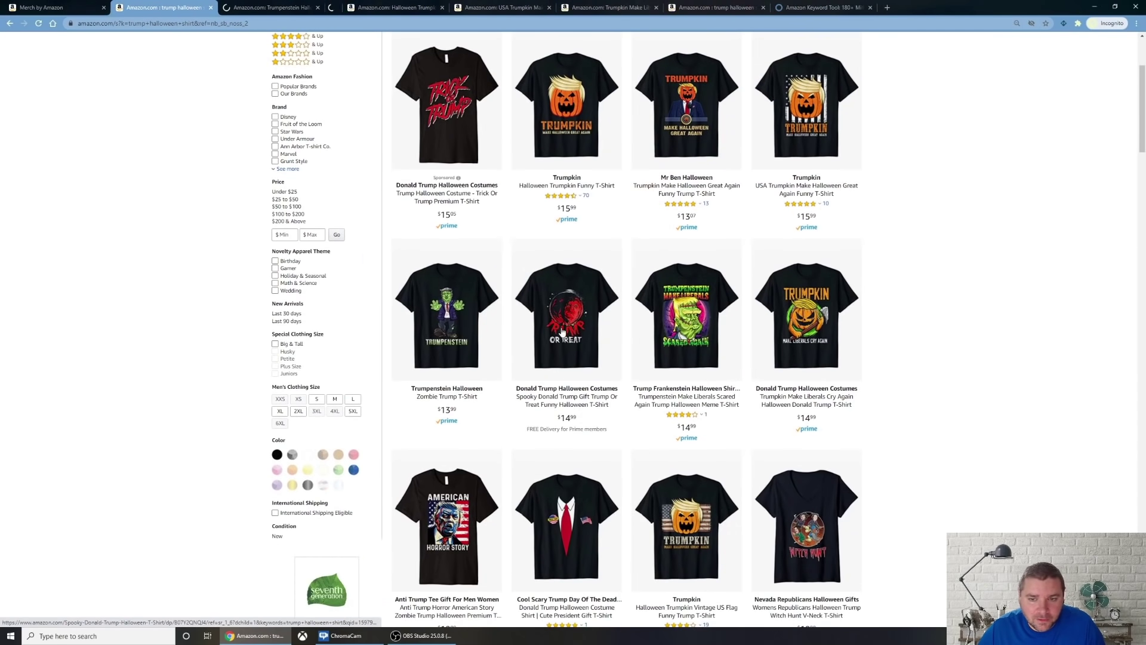
pyautogui.middleClick(690, 326)
pyautogui.click(306, 6)
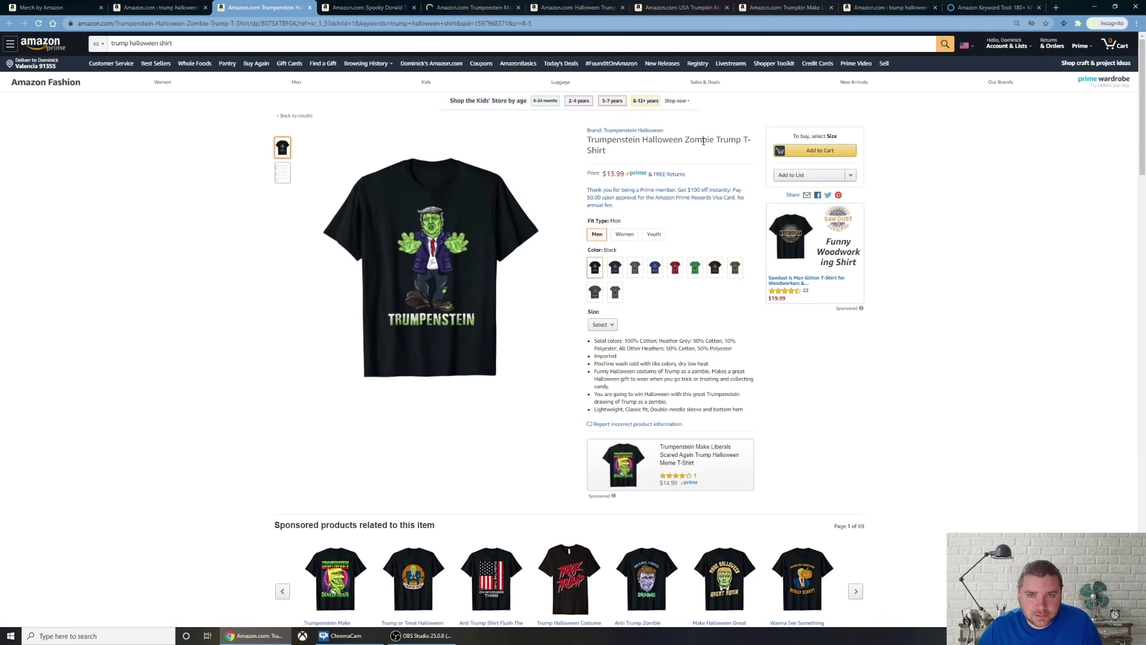
pyautogui.scroll(-8, 521, 332)
pyautogui.scroll(-4, 511, 321)
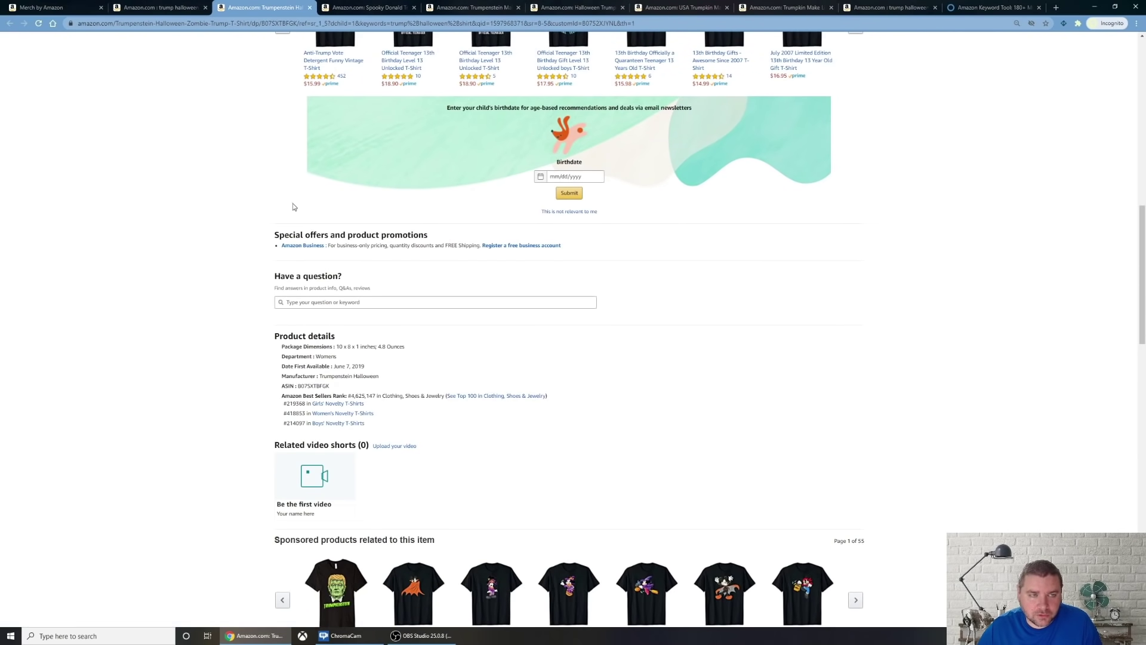
# Review the Spooky Donald bullets, then the Trumpenstein shirt's Creepy Halloween bullet and description.
pyautogui.hotkey('ctrl', 'Tab')
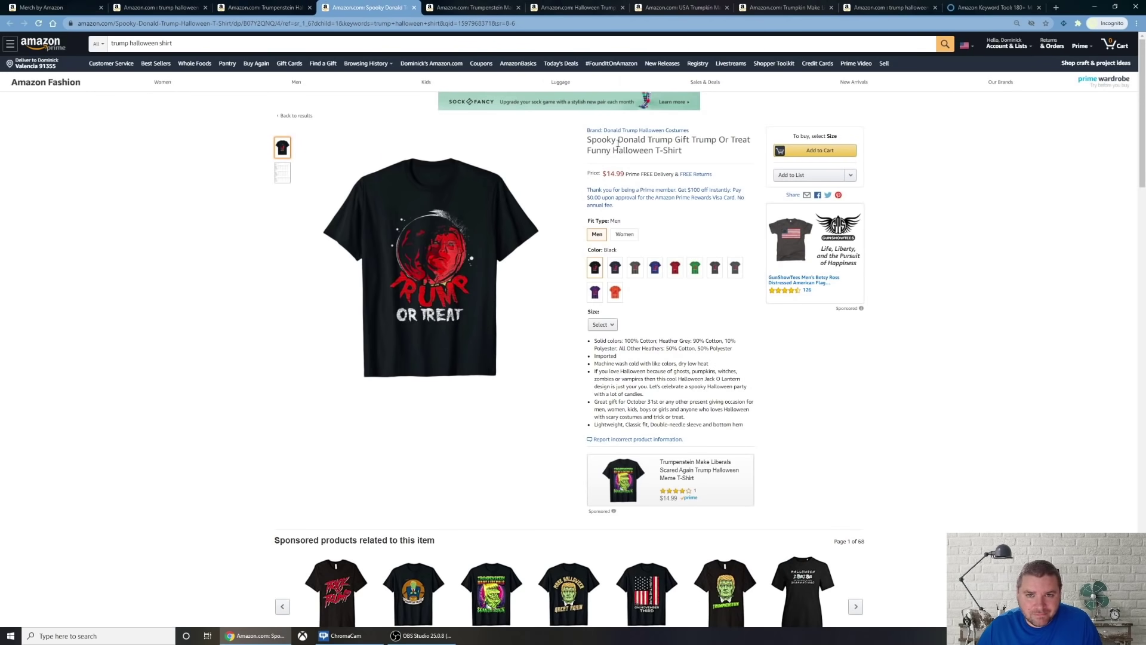
pyautogui.moveTo(593, 371); pyautogui.dragTo(656, 396)
pyautogui.click(655, 396)
pyautogui.scroll(-5, 419, 364)
pyautogui.scroll(-10, 419, 365)
pyautogui.scroll(3, 410, 353)
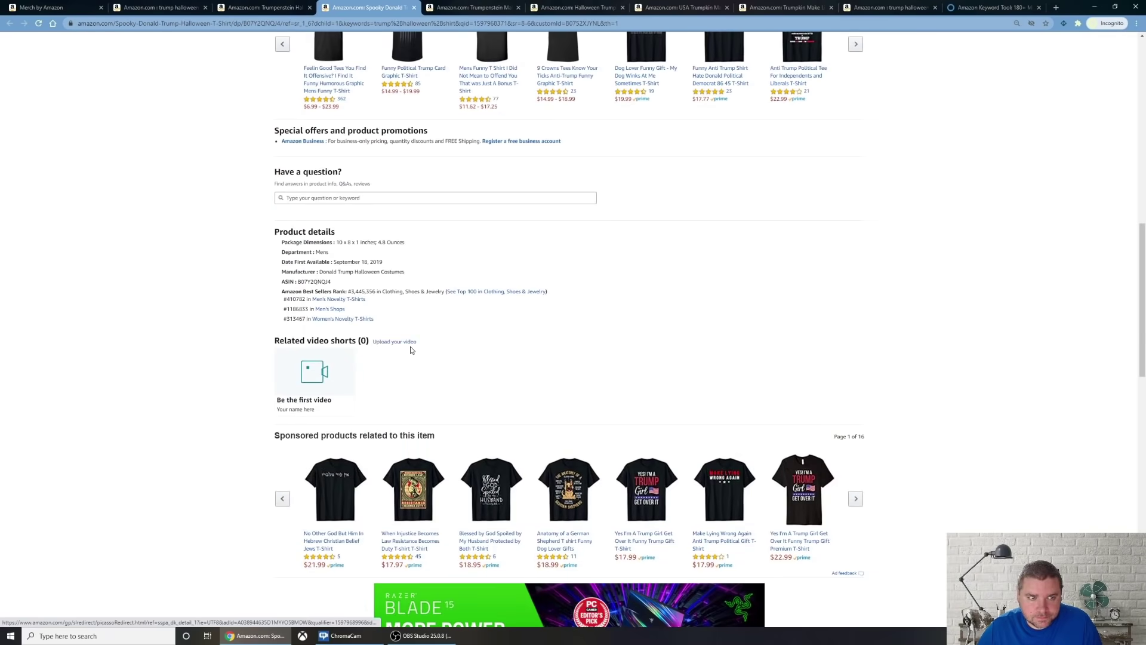
pyautogui.click(464, 6)
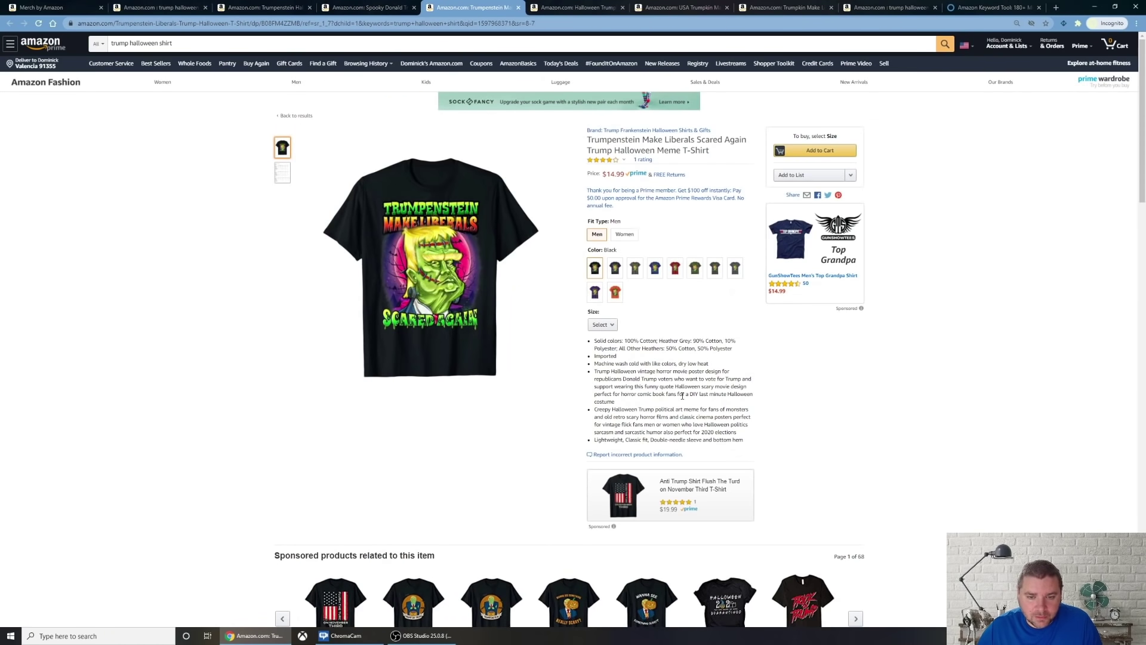
pyautogui.moveTo(726, 425); pyautogui.dragTo(538, 392)
pyautogui.scroll(-10, 539, 392)
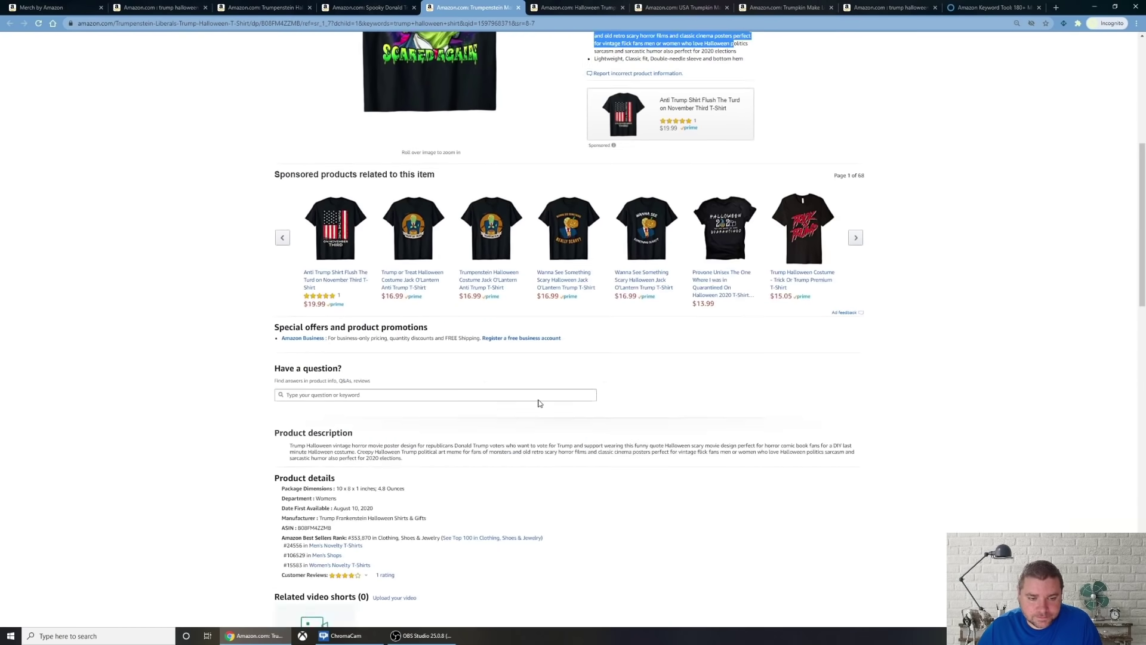
pyautogui.scroll(1, 373, 256)
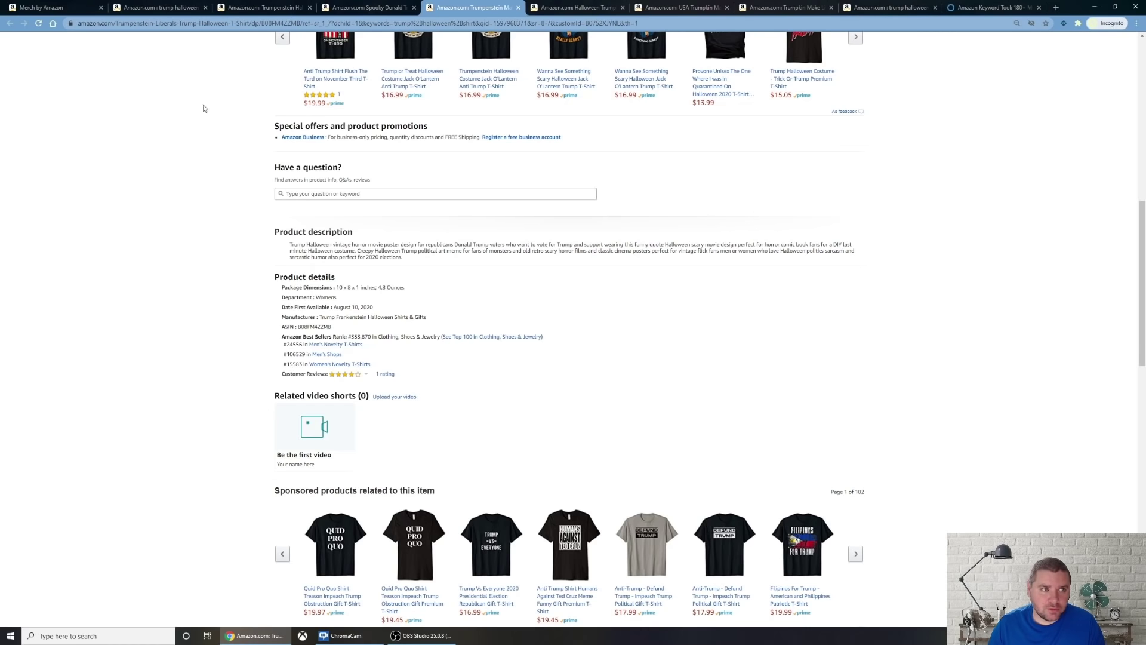
pyautogui.click(77, 5)
# Copy the design title into the empty Product description.
pyautogui.moveTo(543, 383); pyautogui.dragTo(349, 369)
pyautogui.hotkey('ctrl', 'c')
pyautogui.click(660, 482)
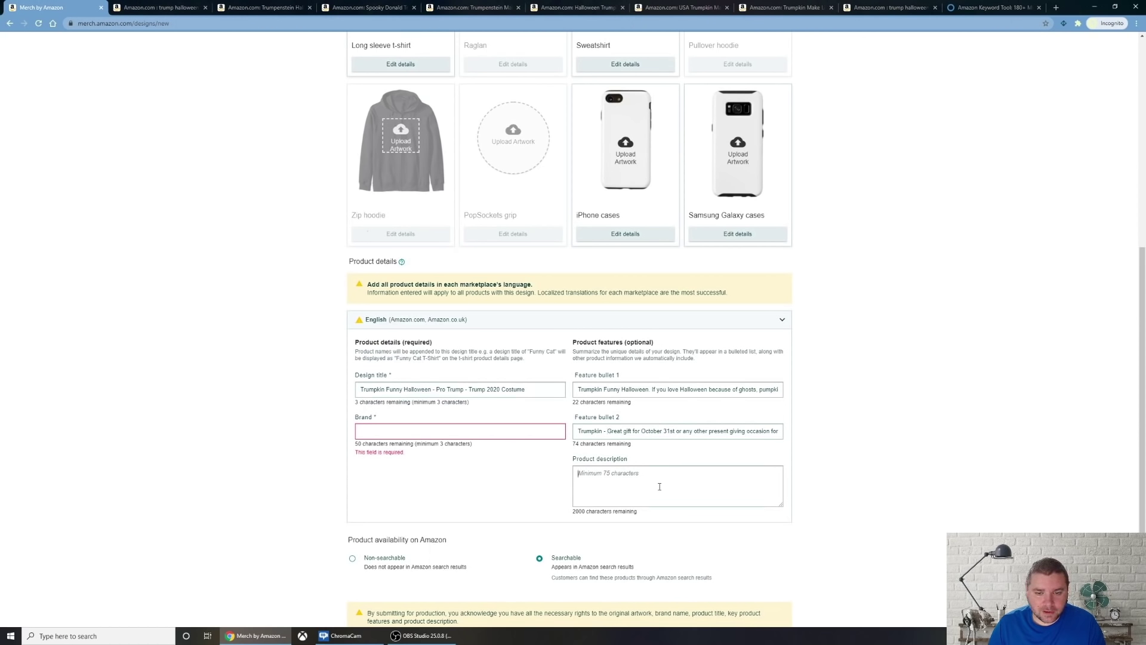
pyautogui.hotkey('ctrl', 'v')
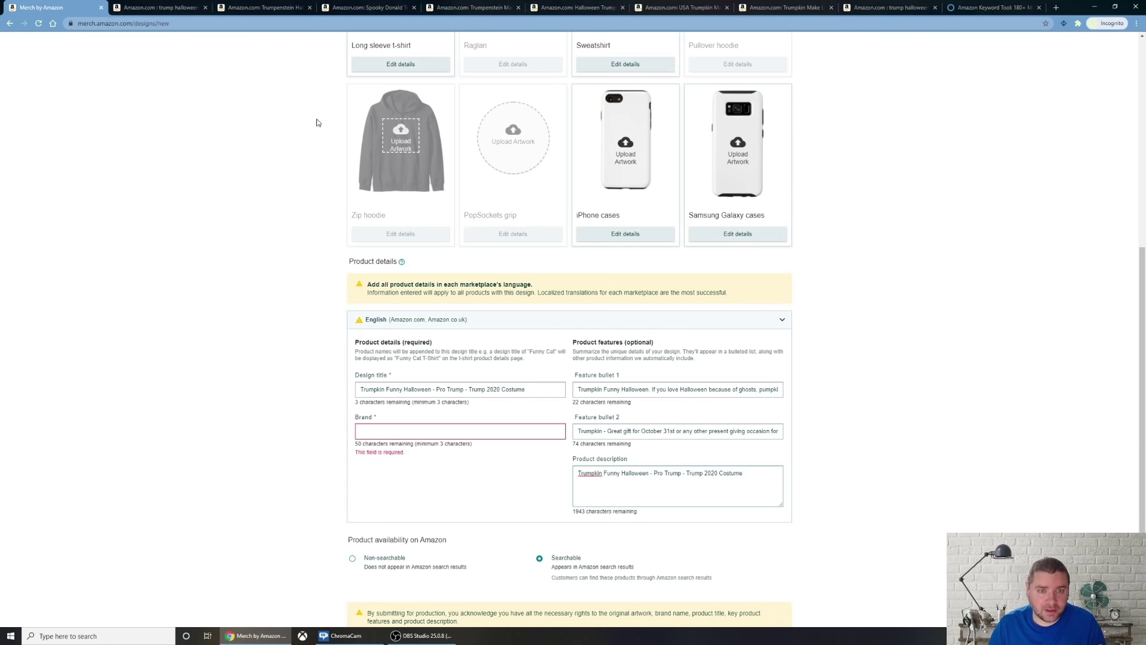
# Append the text of Feature bullets 1 and 2 to the Product description.
pyautogui.click(621, 389)
pyautogui.hotkey('ctrl', 'a')
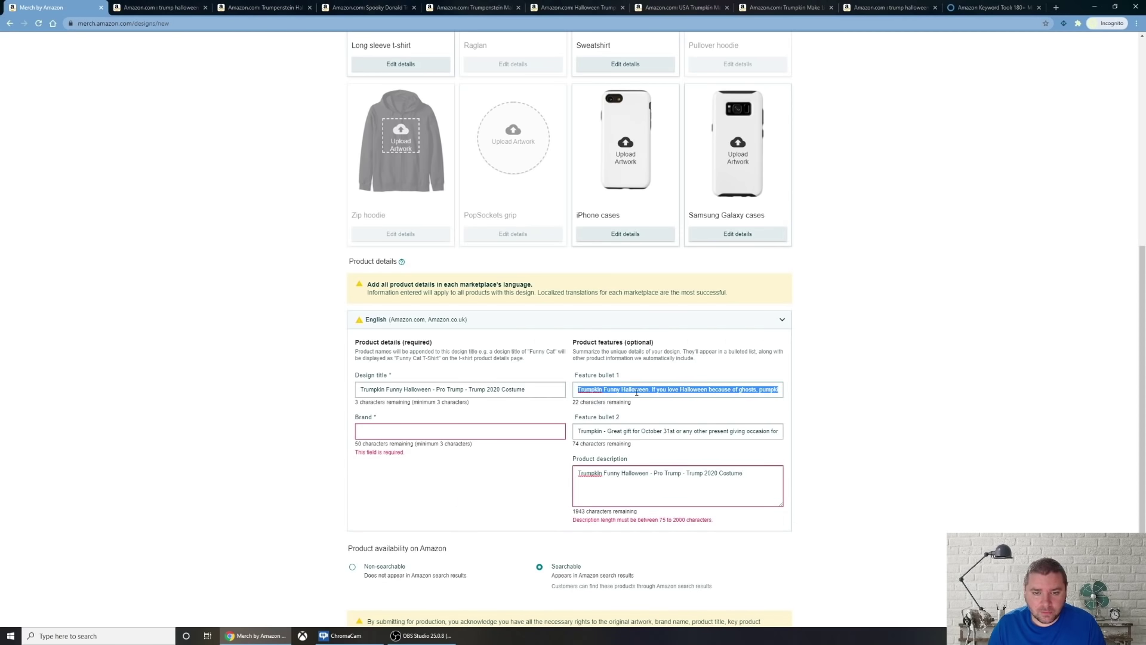
pyautogui.click(771, 475)
pyautogui.hotkey('ctrl', 'v')
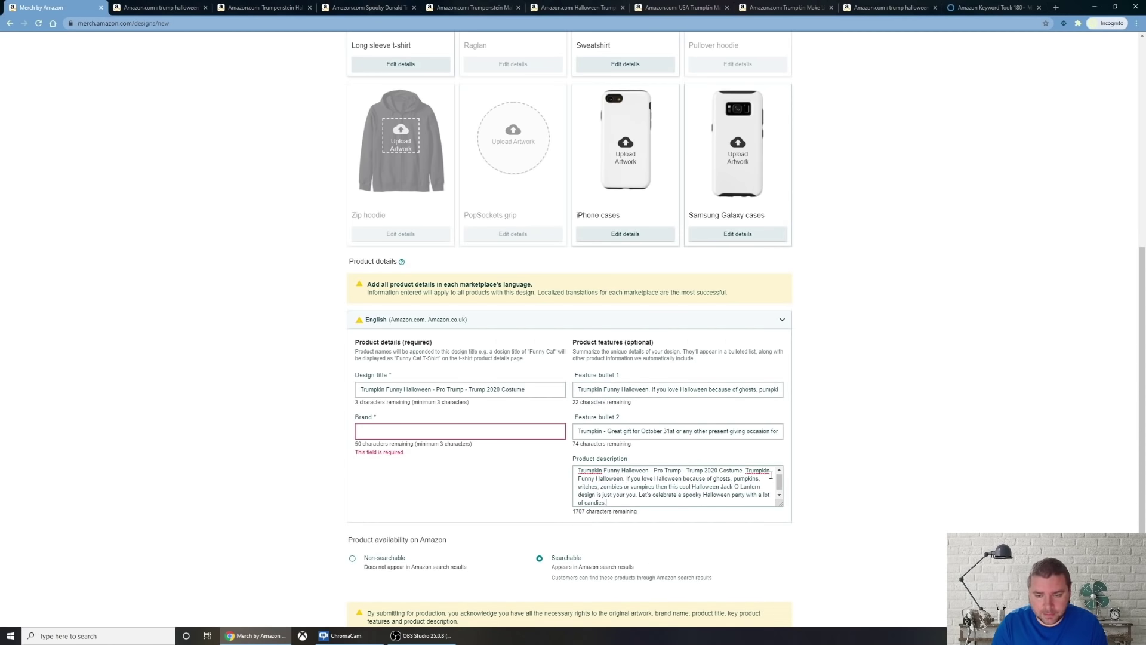
pyautogui.click(705, 430)
pyautogui.hotkey('ctrl', 'a')
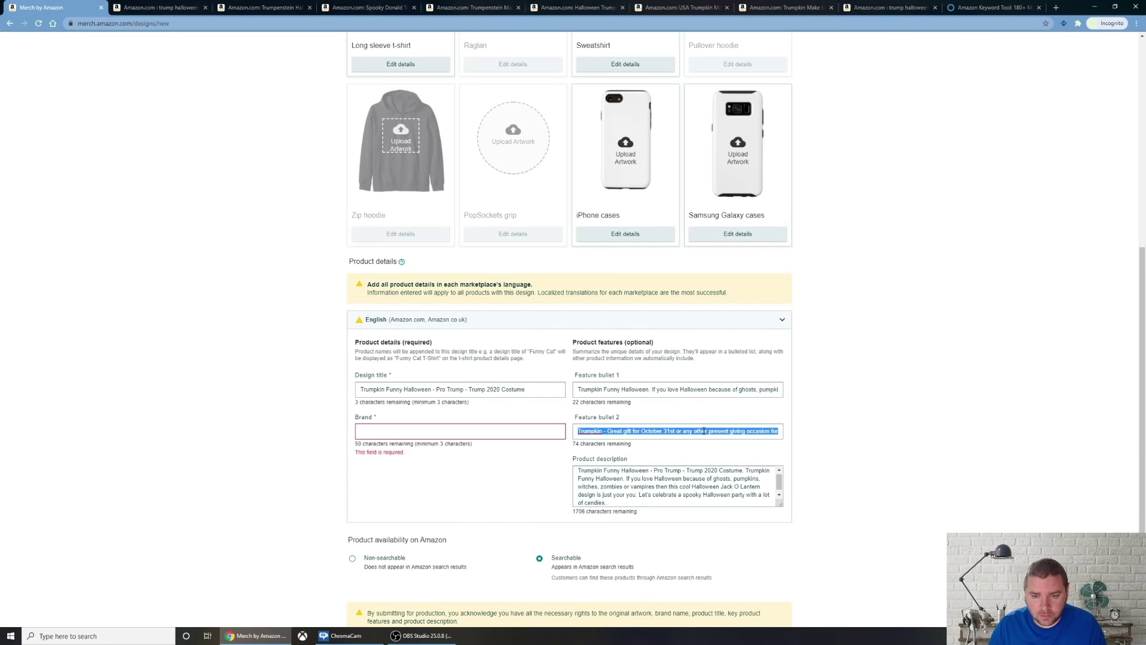
pyautogui.click(676, 501)
pyautogui.hotkey('ctrl', 'v')
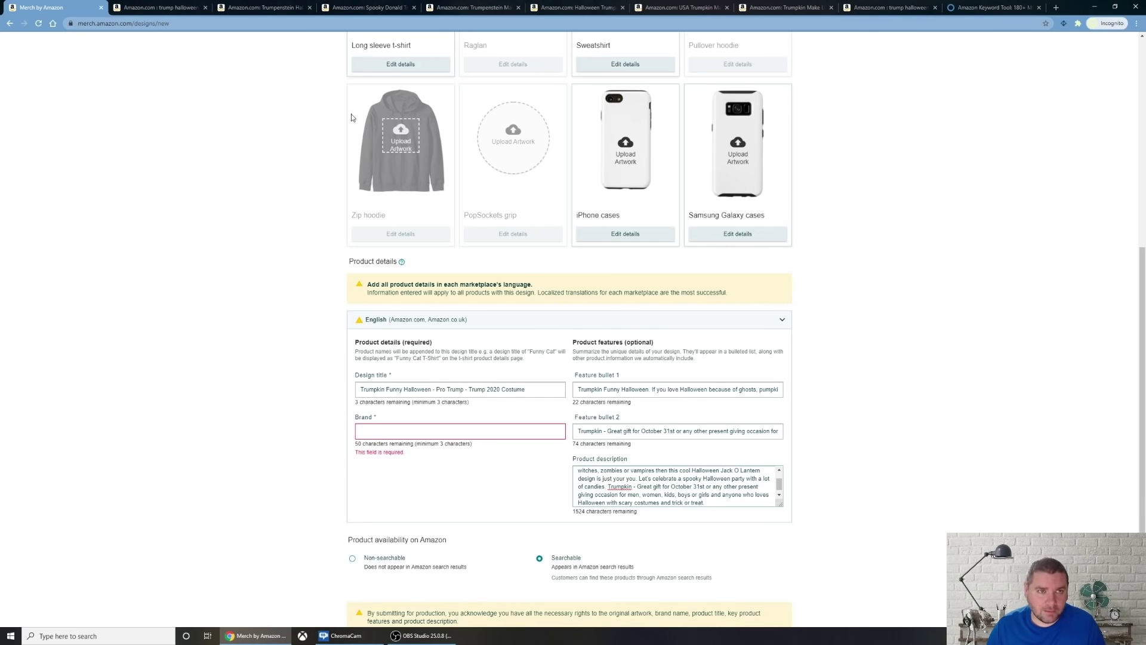
# Copy the Trumpenstein listing's description and paste it into the Product description.
pyautogui.click(776, 7)
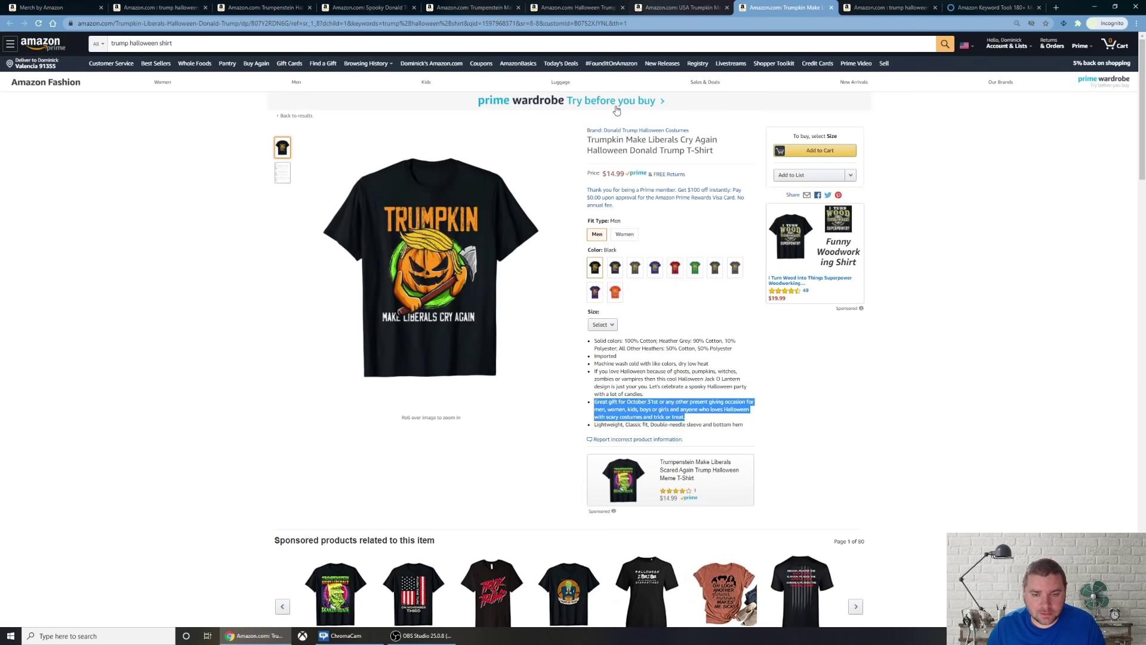
pyautogui.click(469, 7)
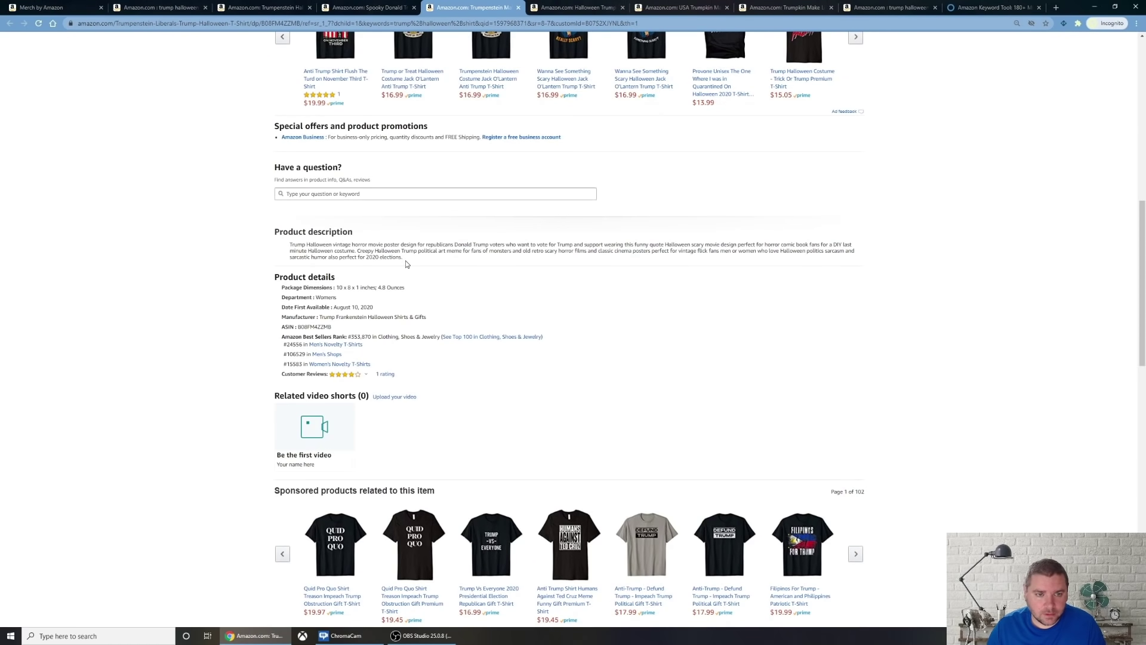
pyautogui.moveTo(406, 265); pyautogui.dragTo(280, 242)
pyautogui.hotkey('ctrl', '1')
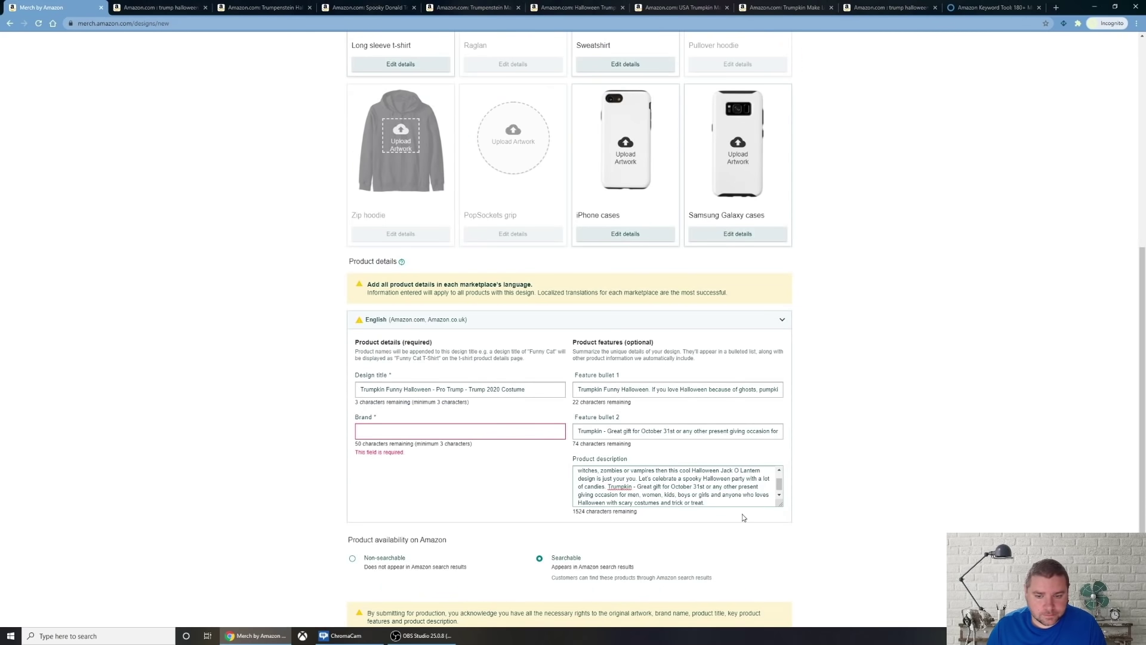
pyautogui.hotkey('ctrl', 'v')
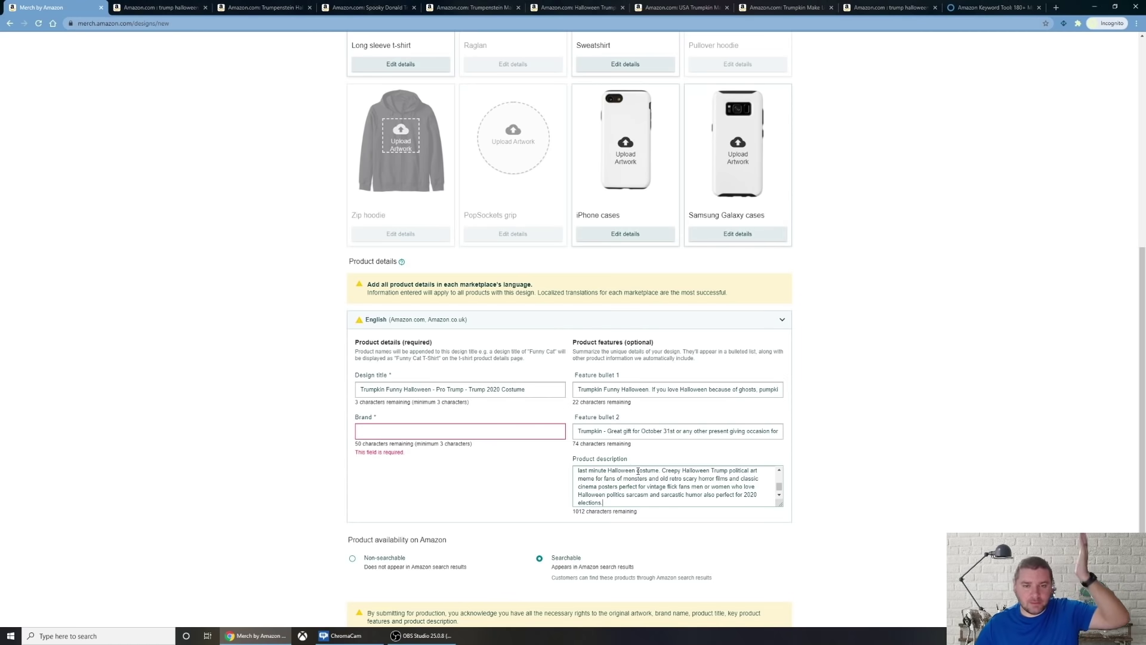
pyautogui.scroll(3, 642, 472)
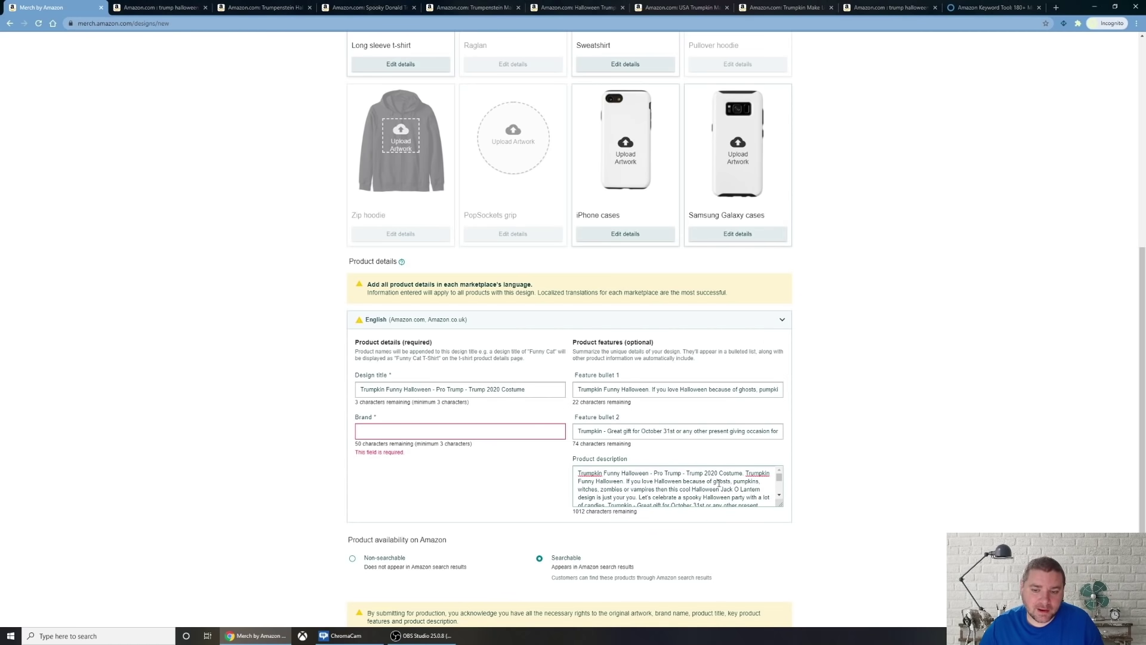
pyautogui.scroll(1, 818, 463)
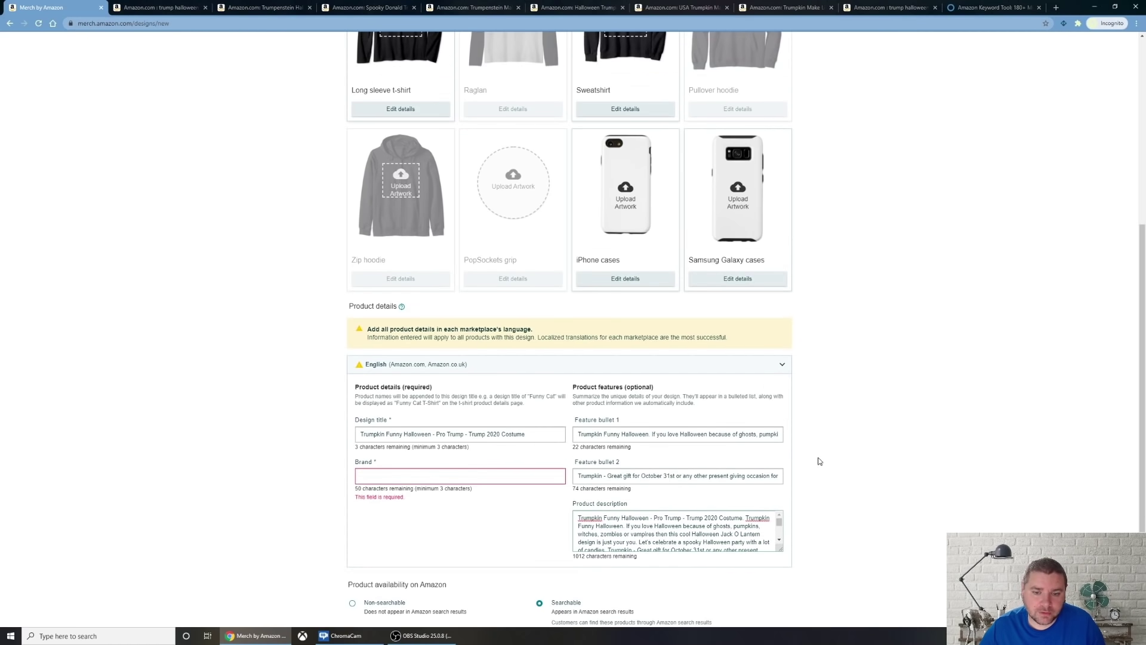
# Scroll over the completed Create products form, then bring up the trump halloween shirt results.
pyautogui.scroll(6, 820, 461)
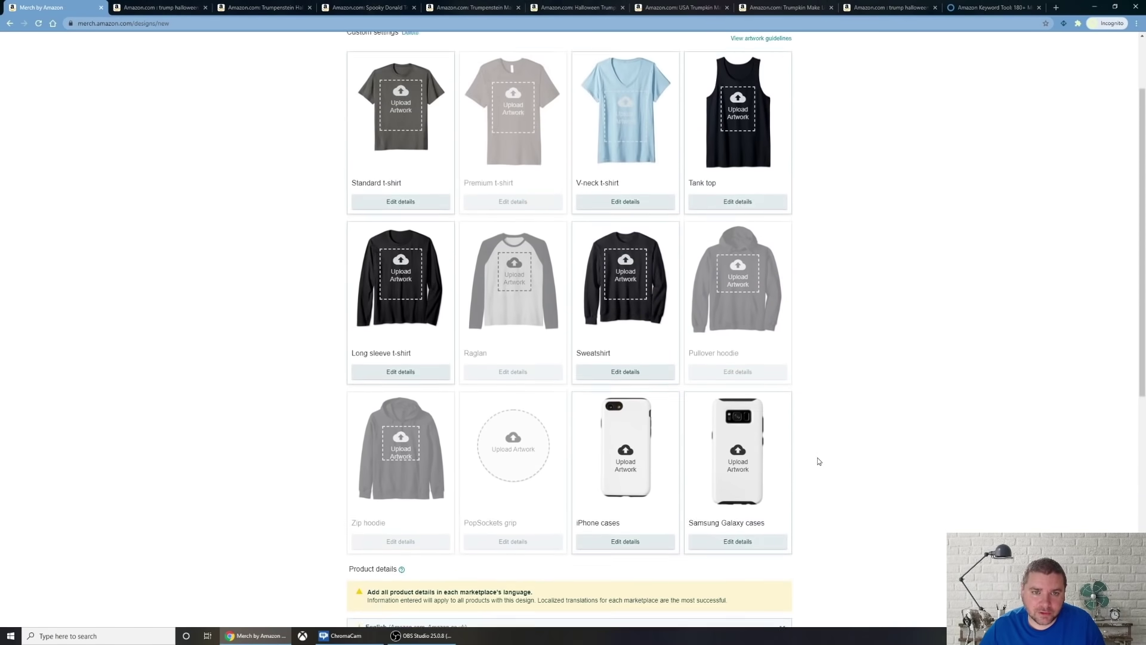
pyautogui.scroll(-5, 816, 463)
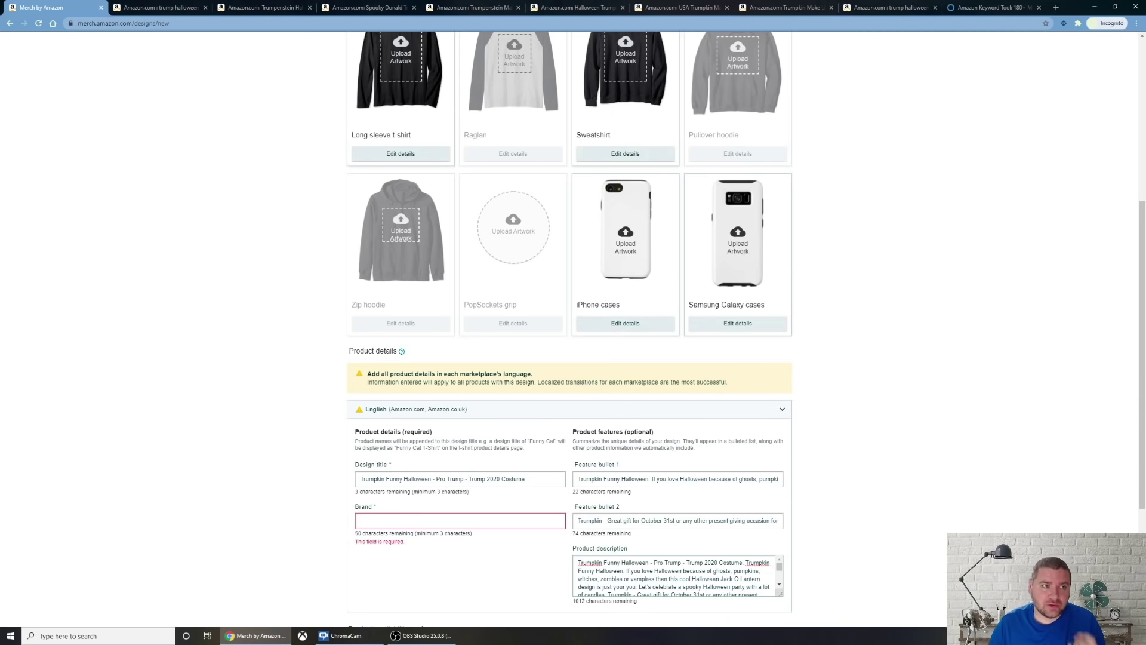
pyautogui.click(860, 8)
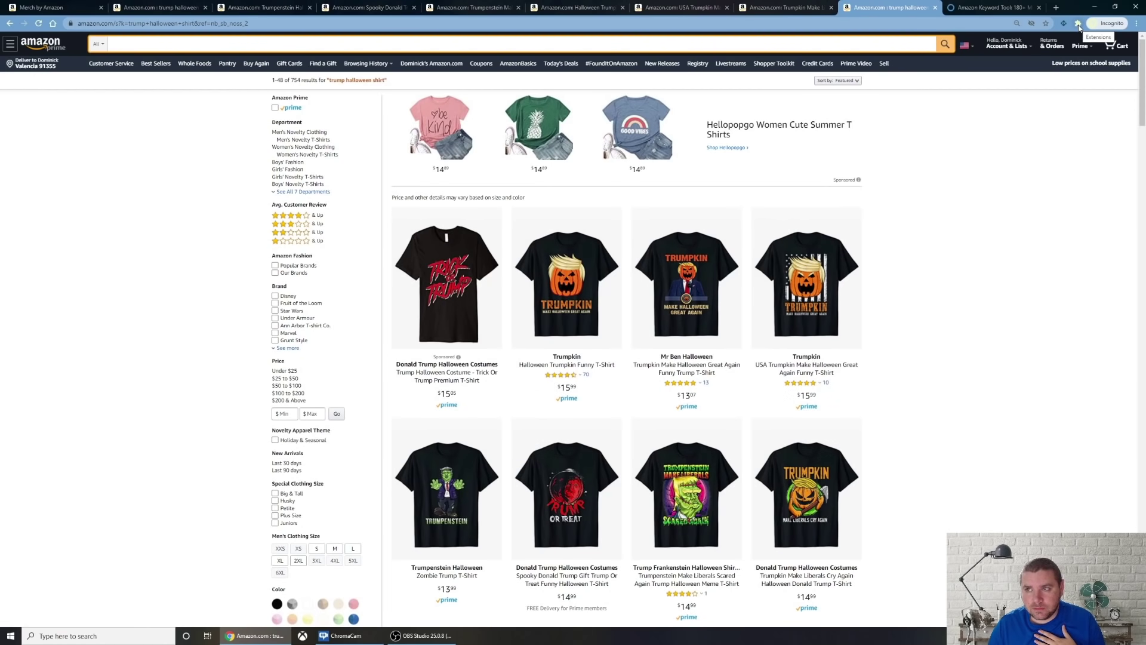
# Check Amazon.com autocomplete for 'trump shirt', e.g. 'trump shirt men' and 'womens trump shirt'.
pyautogui.click(1078, 25)
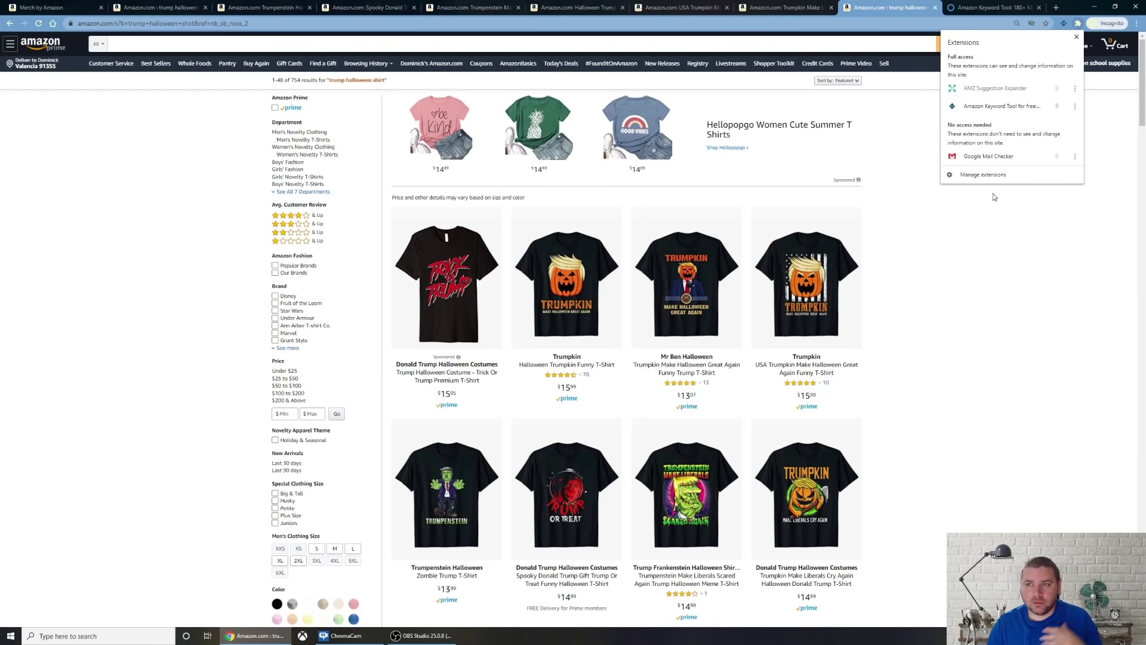
pyautogui.click(964, 232)
pyautogui.click(313, 41)
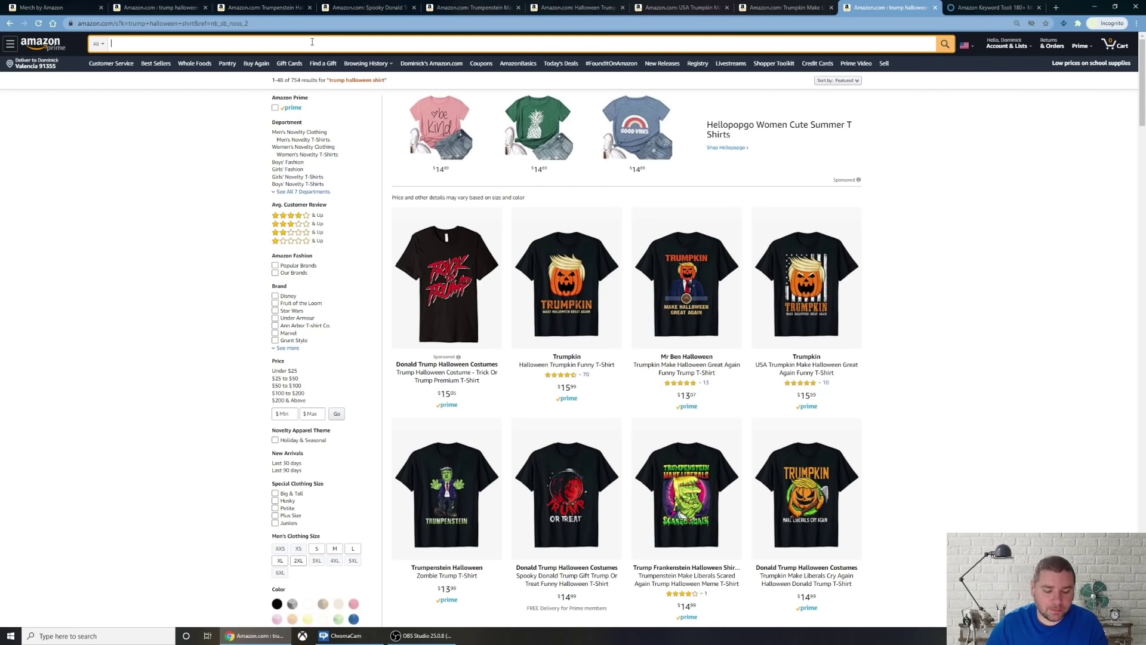
pyautogui.write('trump shirt')
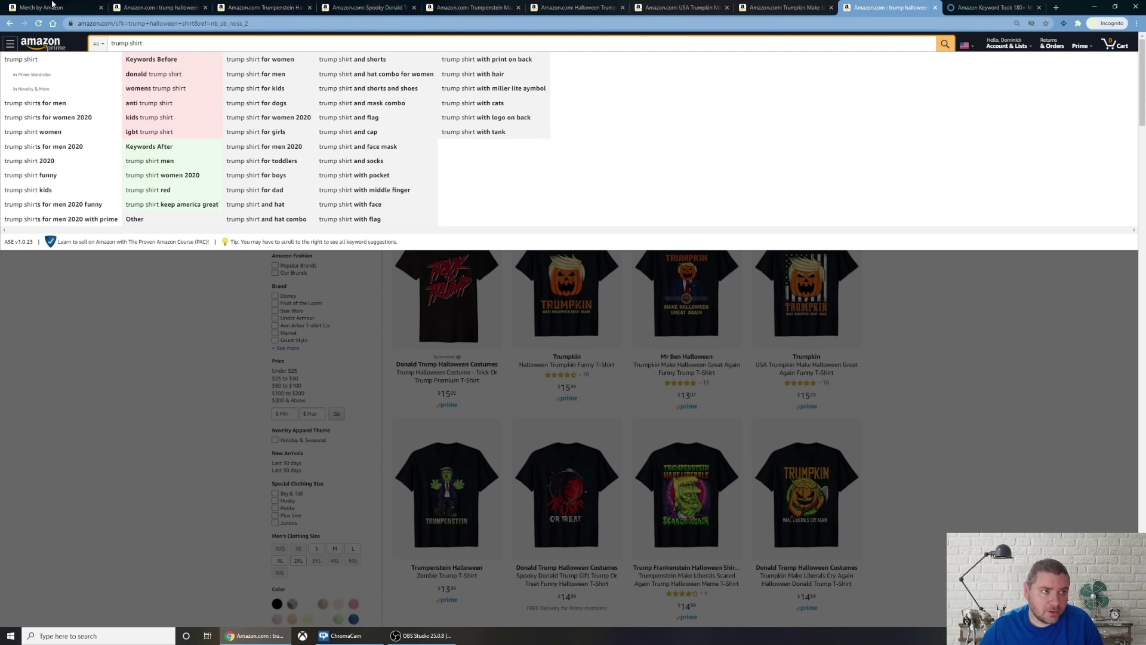
pyautogui.hotkey('ctrl', '1')
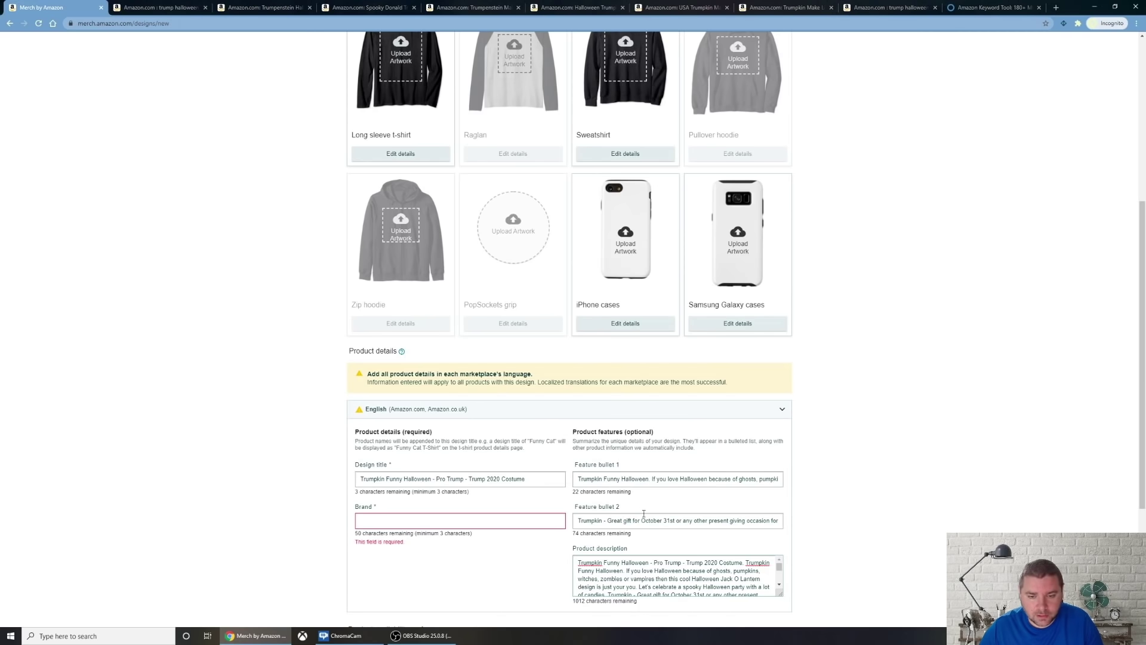
# Put the caret at the start of feature bullet 1 in the Merch design form.
pyautogui.scroll(-3, 644, 514)
pyautogui.scroll(2, 667, 406)
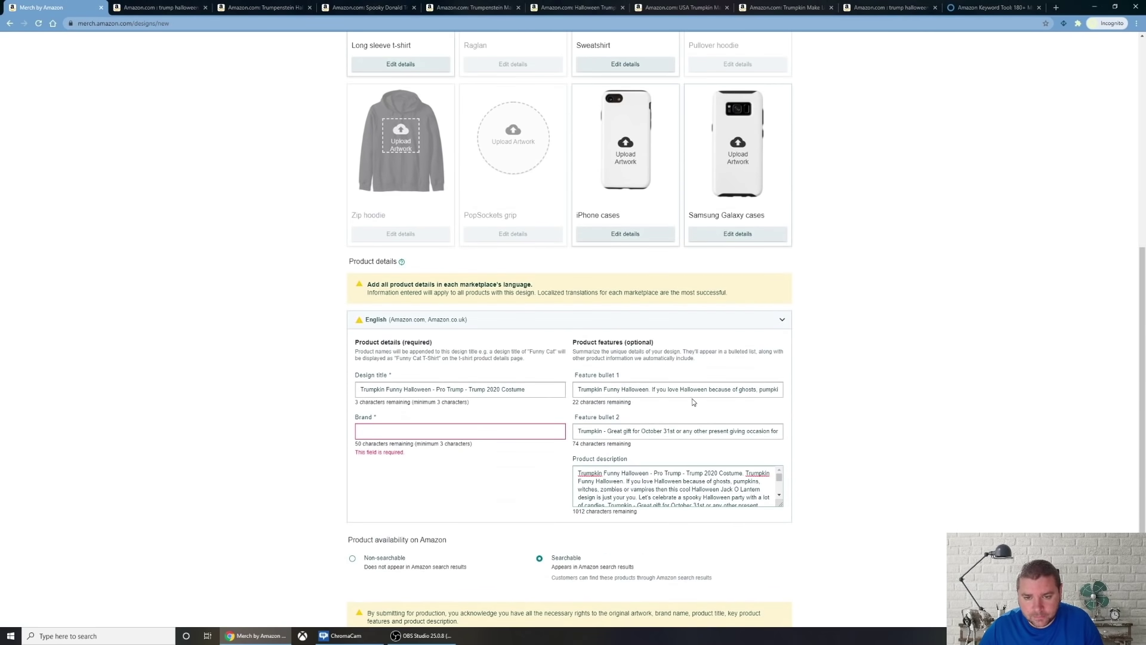
pyautogui.click(536, 389)
pyautogui.click(651, 390)
pyautogui.scroll(2, 636, 463)
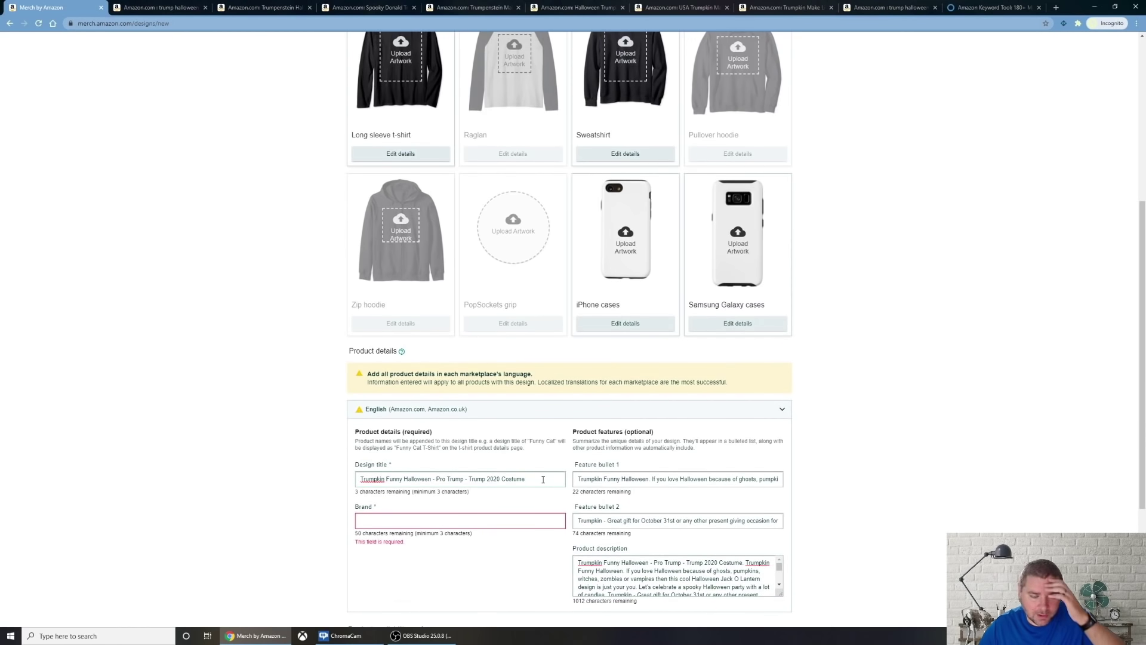
pyautogui.click(545, 479)
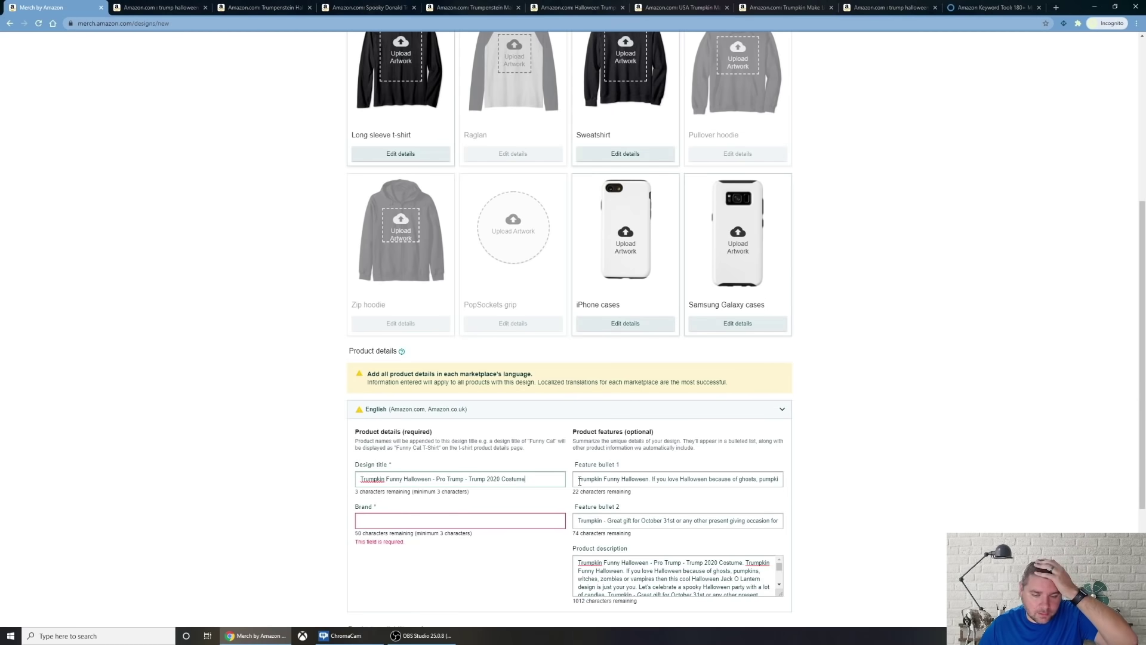
pyautogui.click(579, 481)
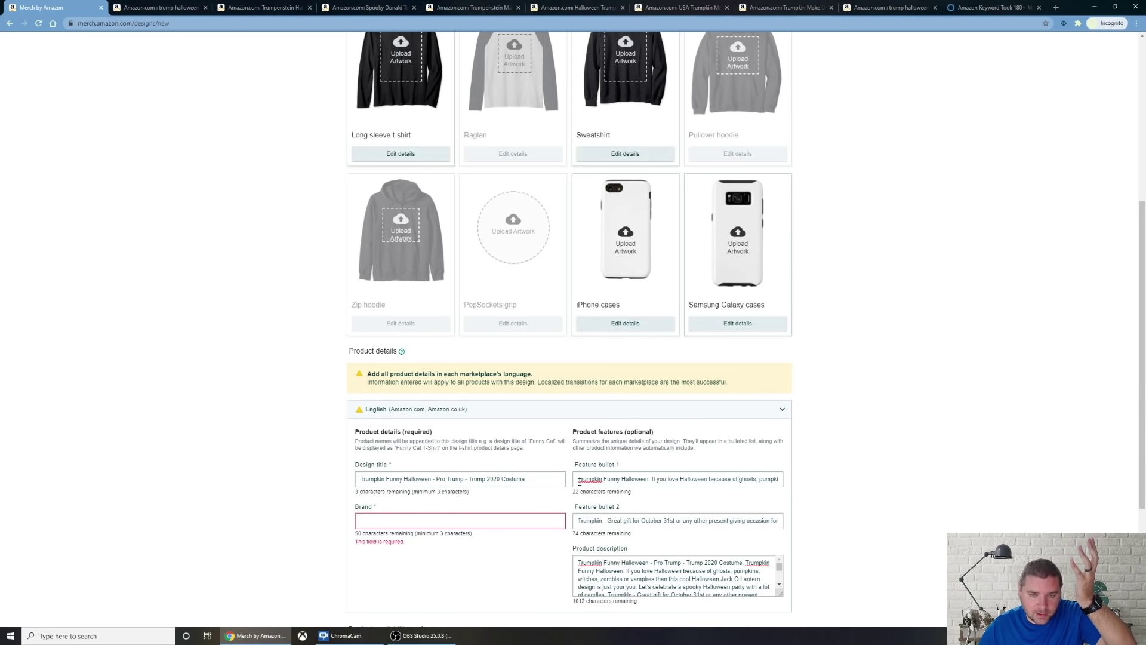
pyautogui.scroll(5, 422, 299)
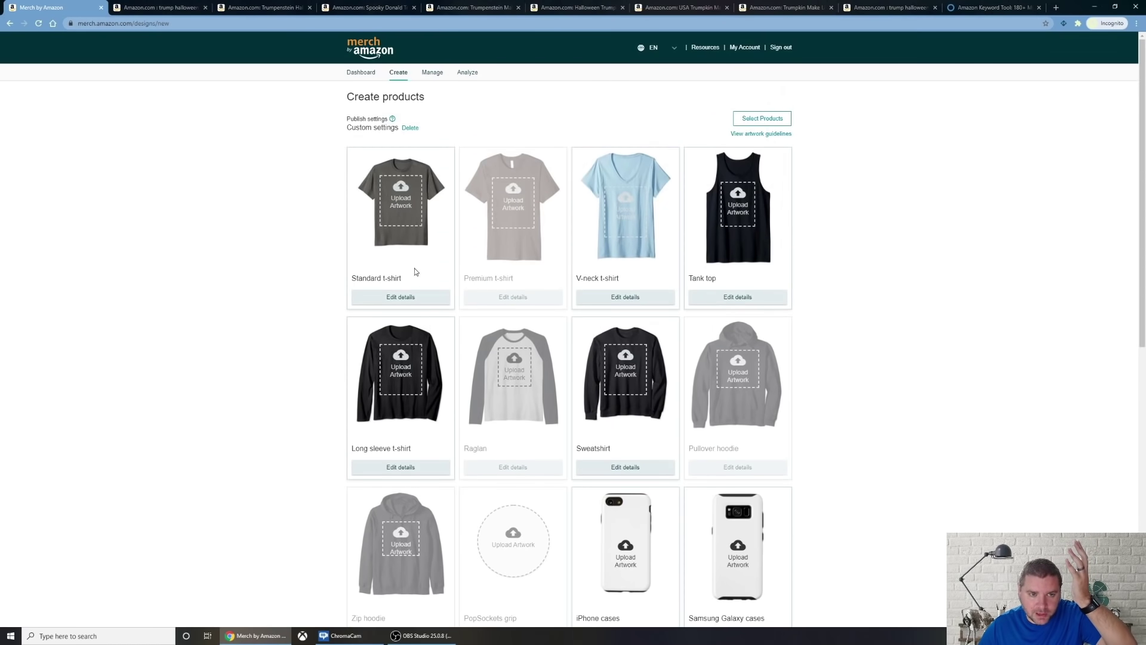
pyautogui.click(430, 297)
pyautogui.scroll(-9, 597, 418)
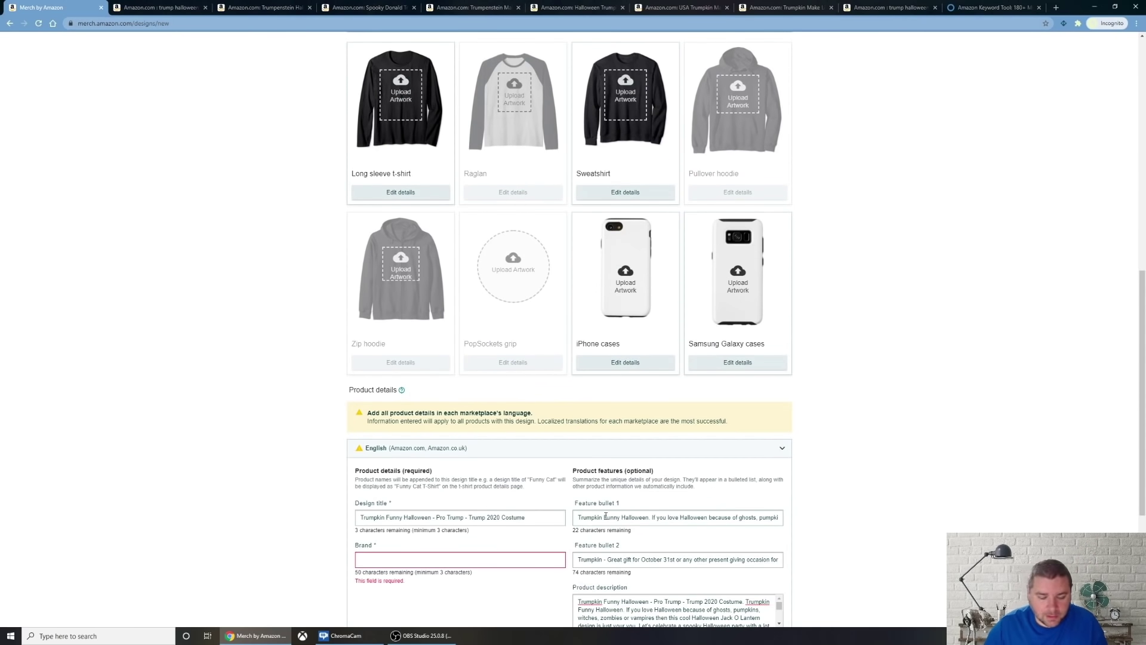
# Rewrite feature bullet 1 to open with 'Trump Men, Women Tee.'.
pyautogui.write('Trump ')
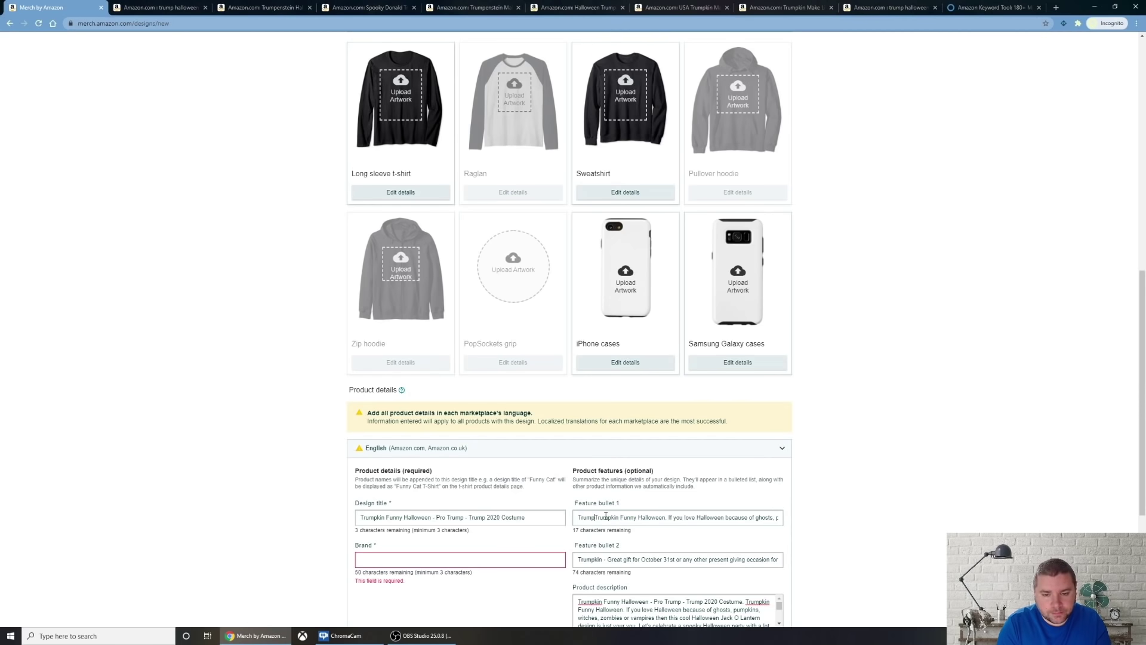
pyautogui.write('Shirt for Men')
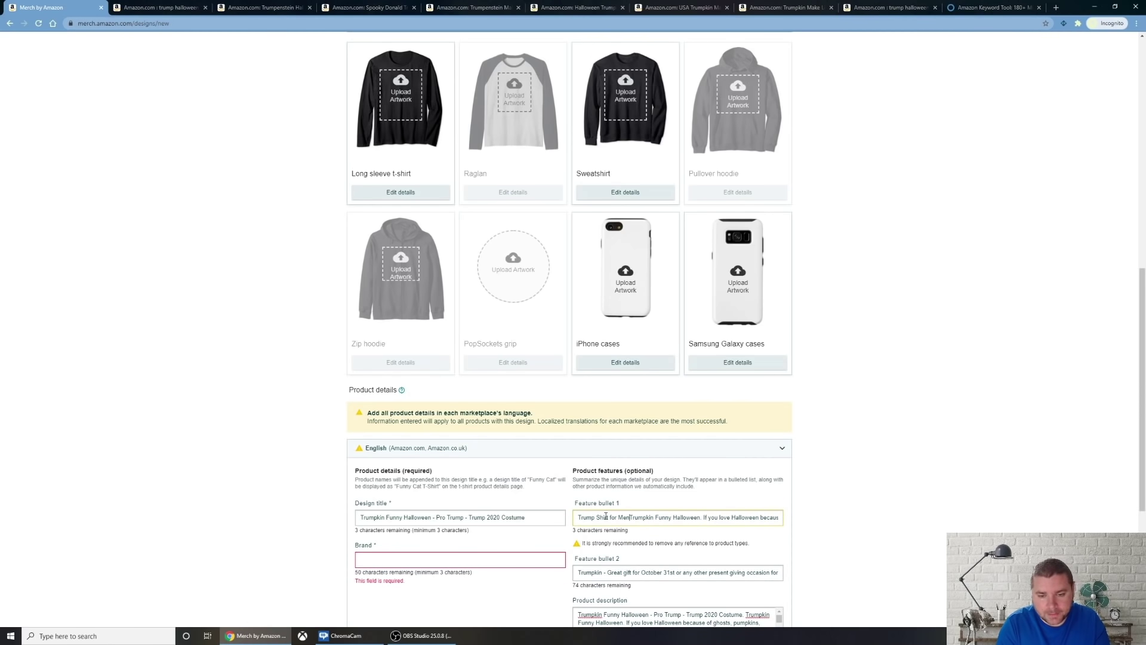
pyautogui.press('BackSpace')
pyautogui.press('BackSpace')
pyautogui.press('BackSpace')
pyautogui.press('BackSpace')
pyautogui.press('BackSpace')
pyautogui.press('BackSpace')
pyautogui.press('BackSpace')
pyautogui.press('BackSpace')
pyautogui.press('BackSpace')
pyautogui.press('BackSpace')
pyautogui.press('BackSpace')
pyautogui.press('BackSpace')
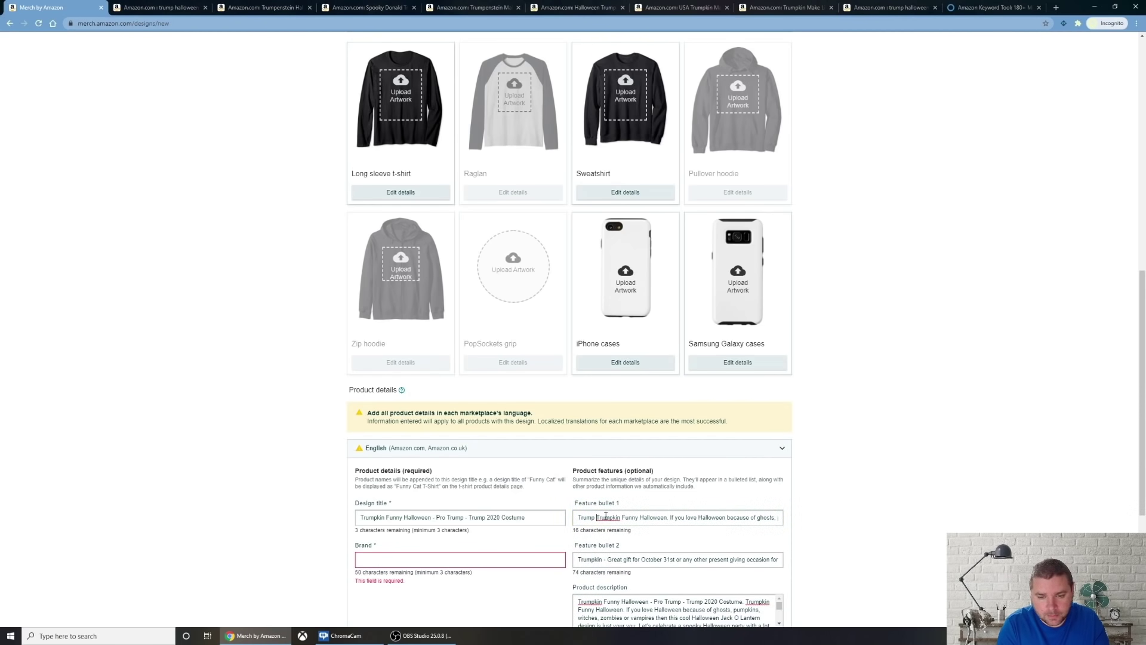
pyautogui.write('Men, Wome')
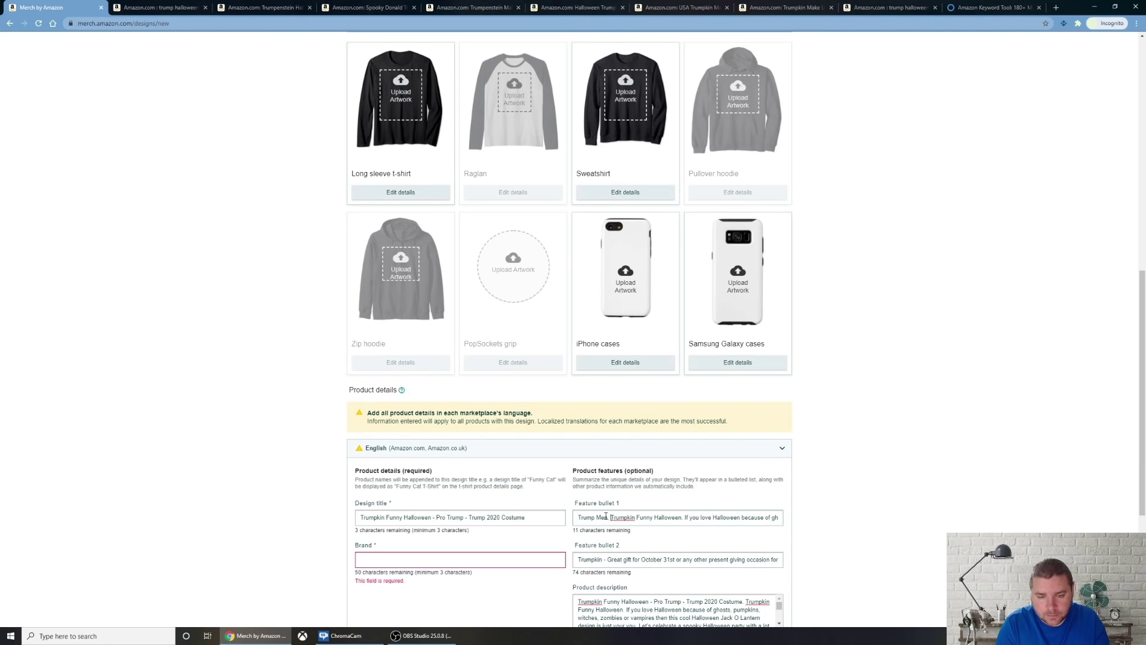
pyautogui.write('n Tee.')
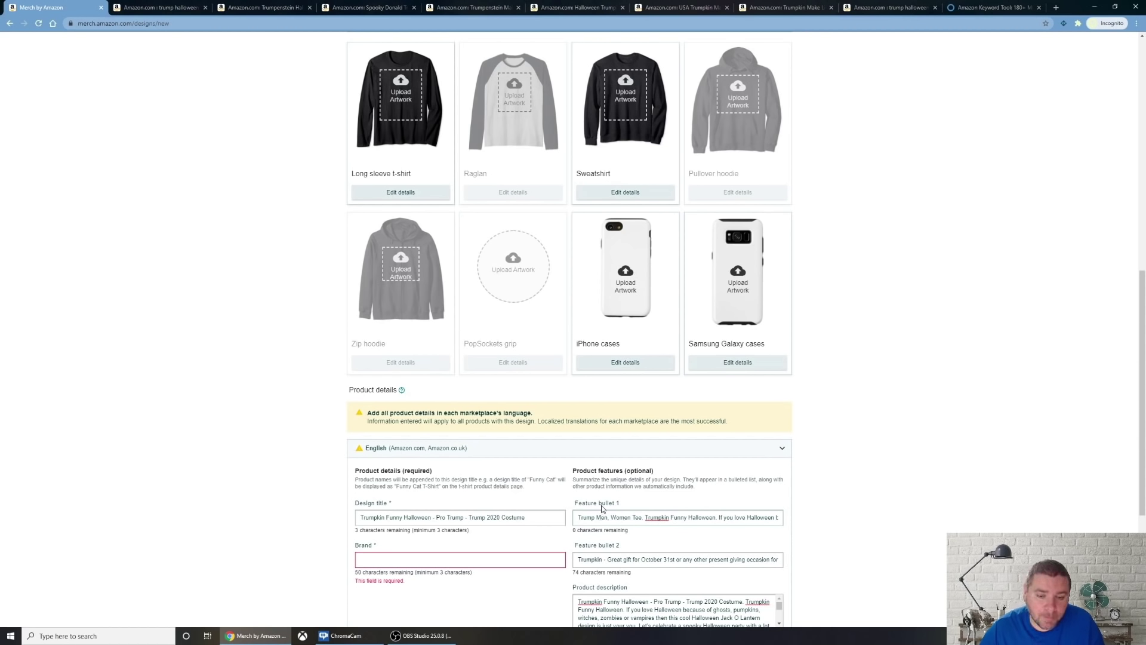
pyautogui.moveTo(578, 519); pyautogui.dragTo(615, 523)
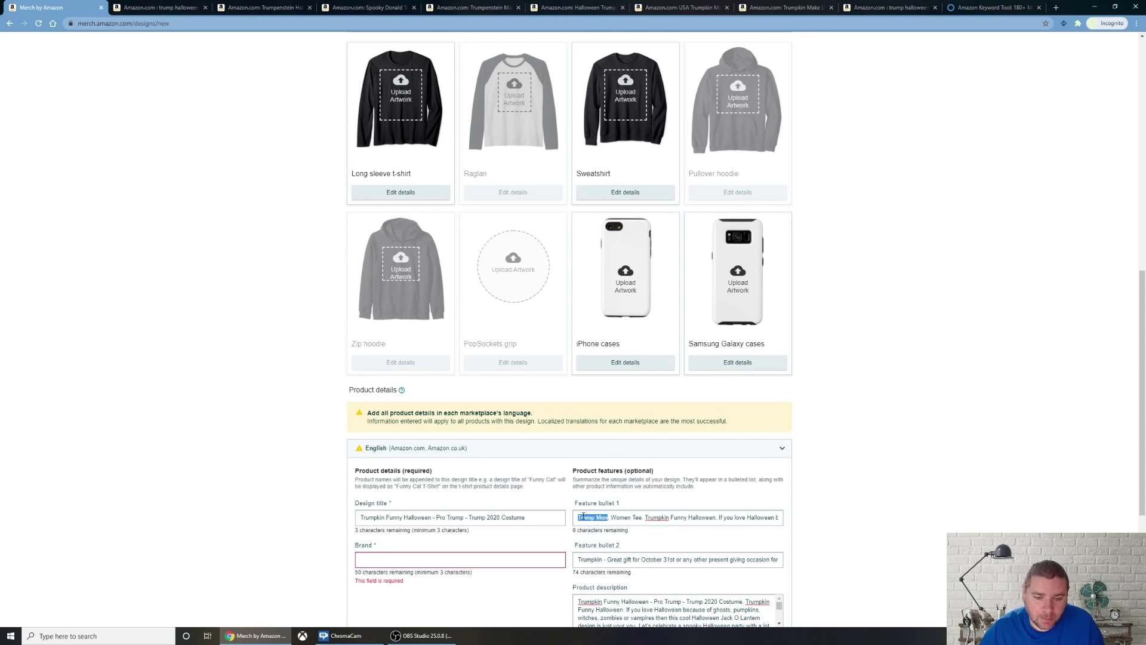
pyautogui.click(629, 516)
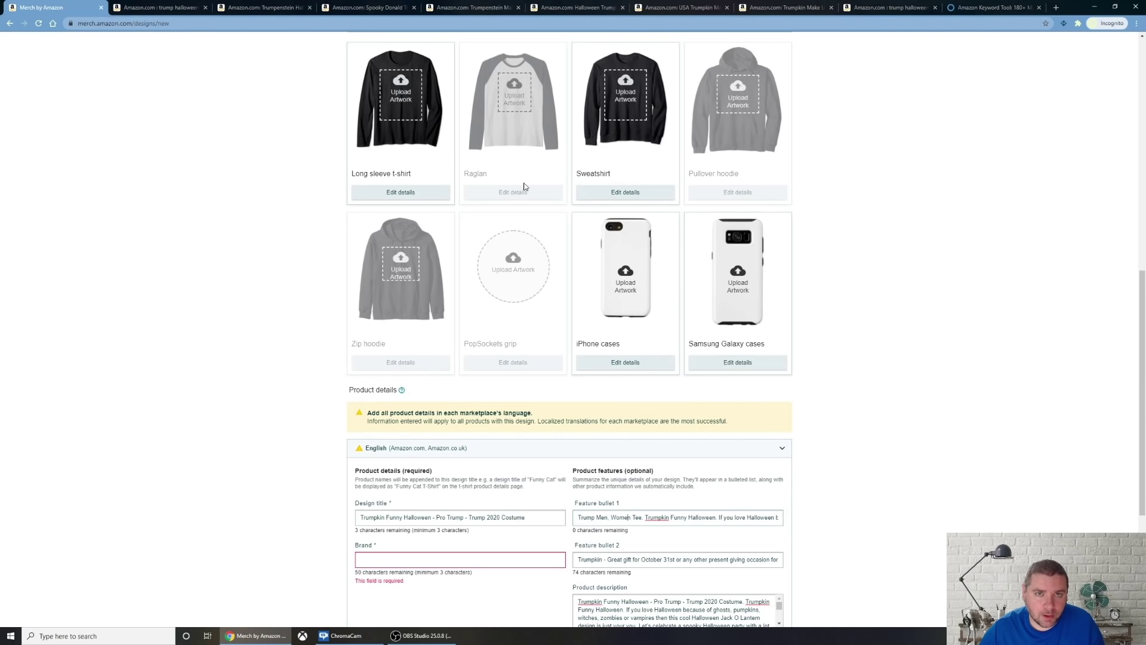
pyautogui.click(881, 7)
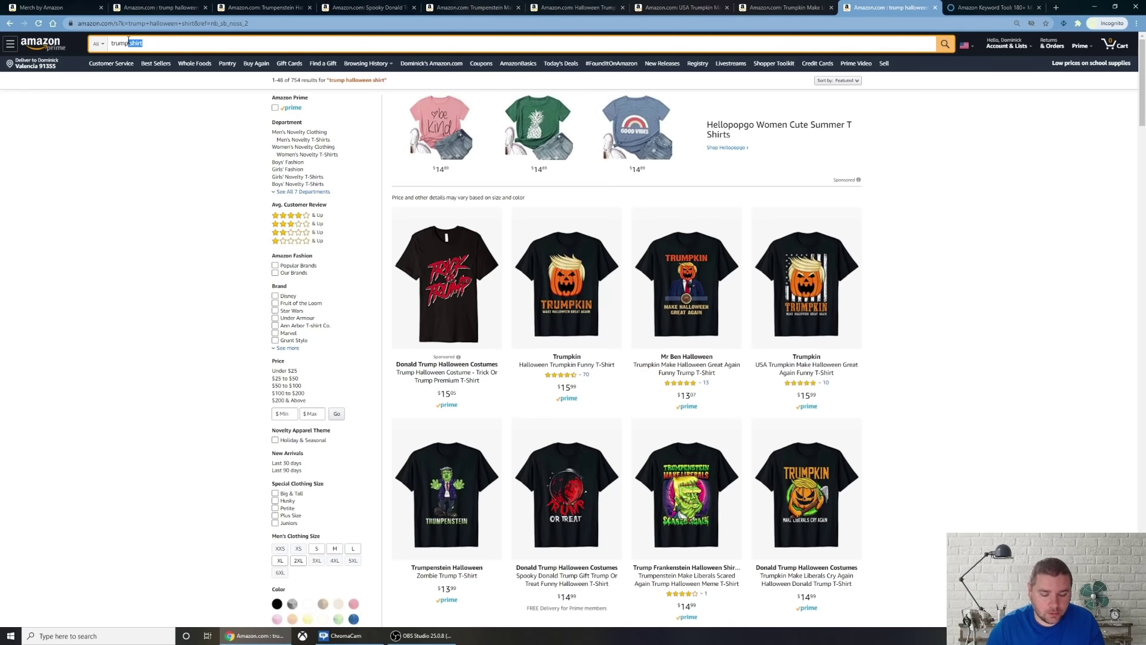
# Change the Amazon search to 'trump halloween' and review its autocomplete suggestions.
pyautogui.write('halloween')
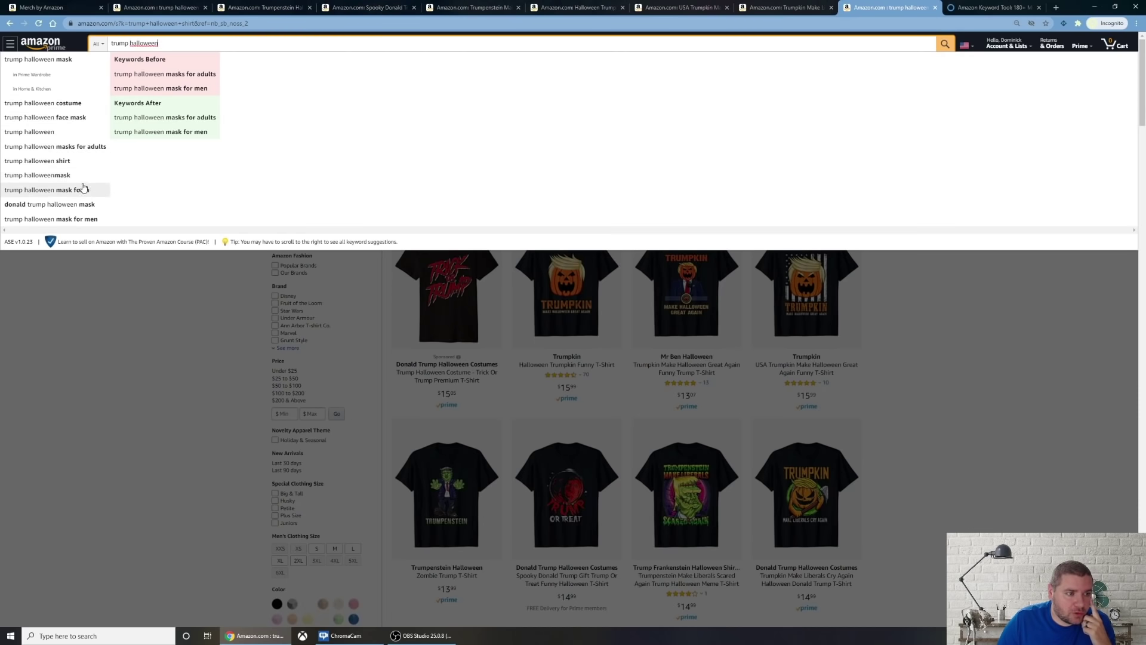
pyautogui.click(232, 297)
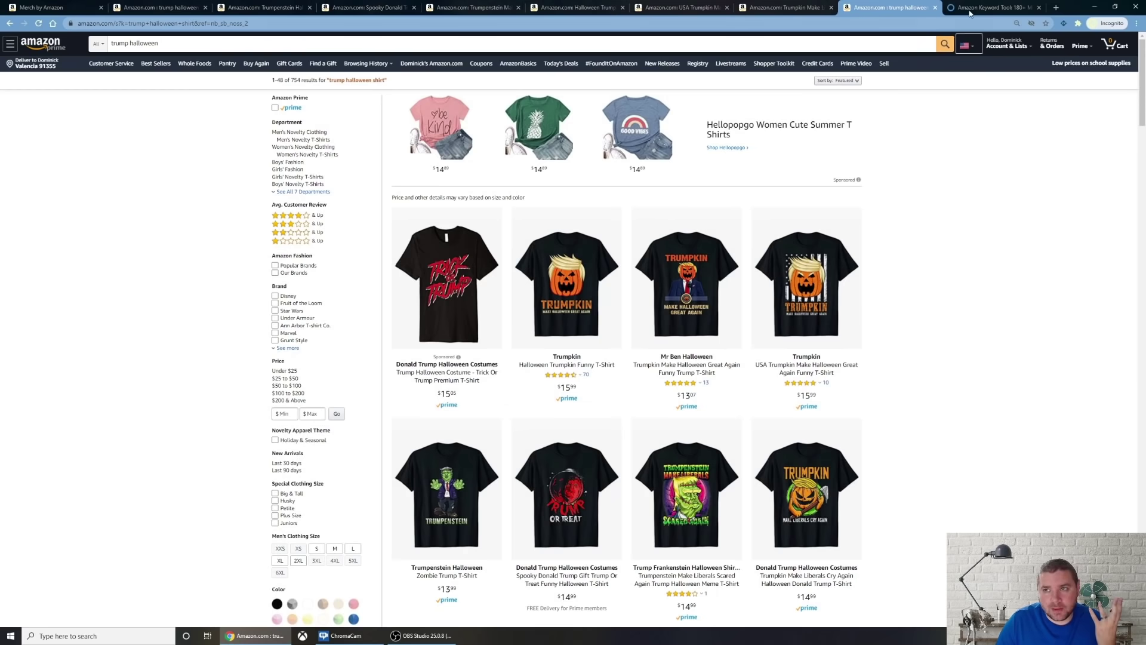
pyautogui.click(991, 8)
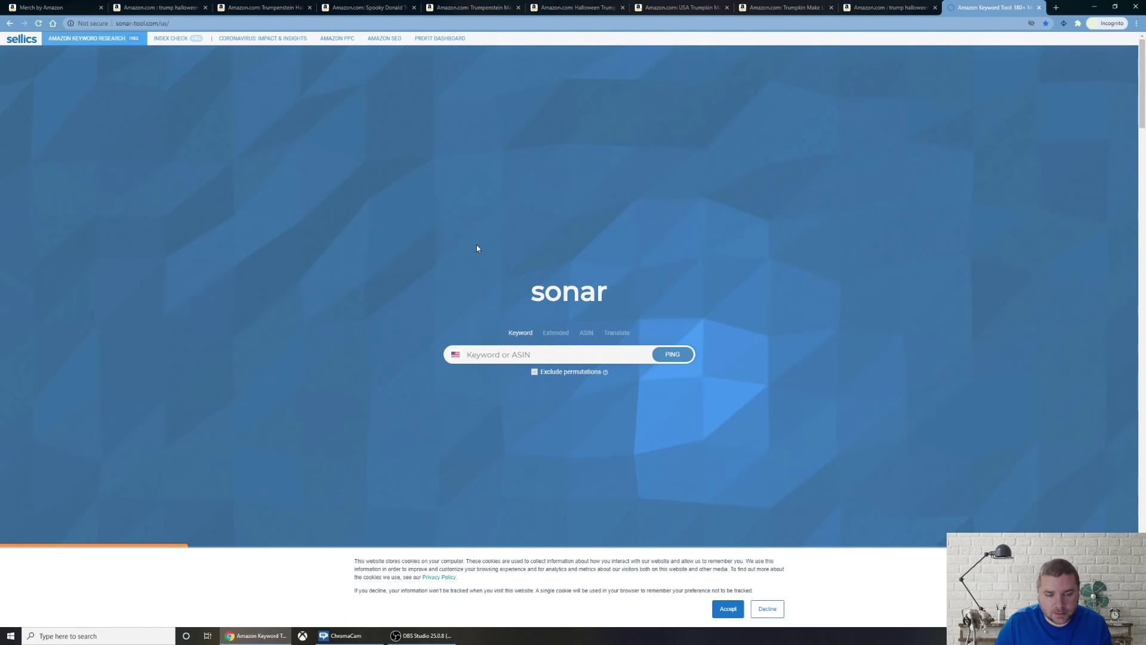
# Run Sonar keyword searches for 'trump shirt', 'trump halloween' and 'donald trump'.
pyautogui.write('tru')
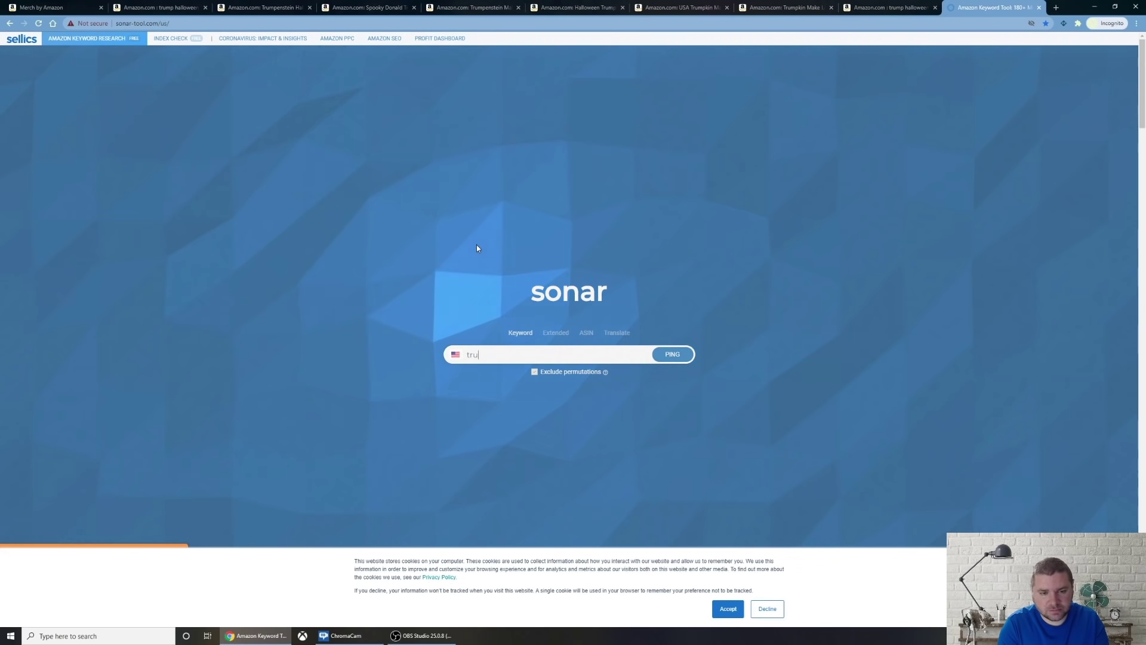
pyautogui.write('mp sh')
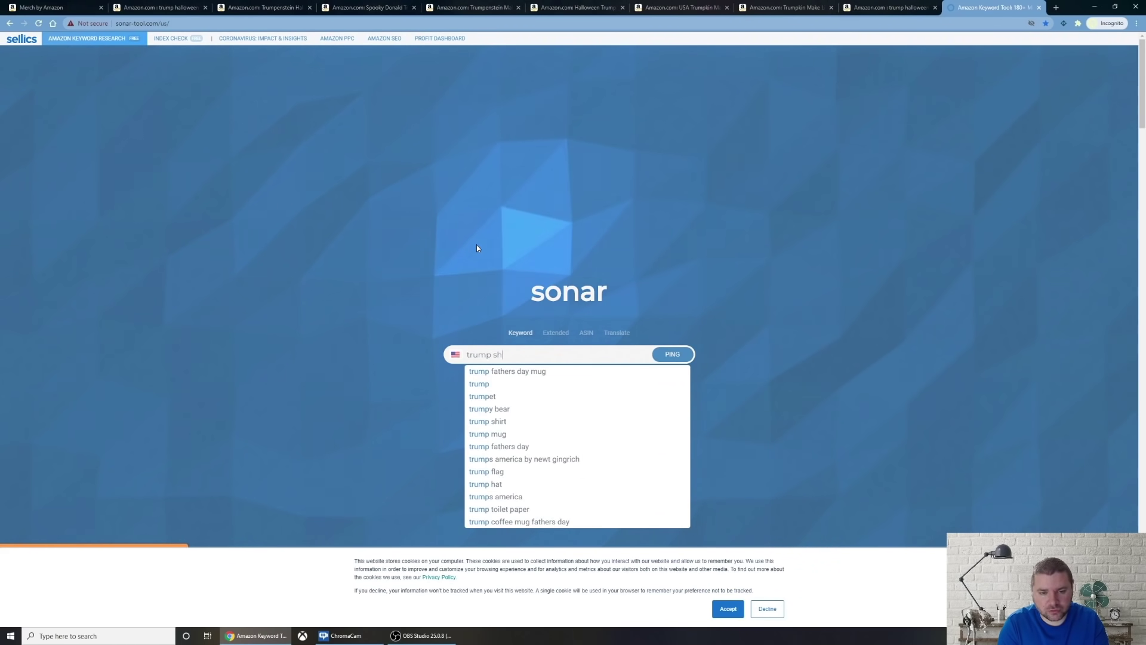
pyautogui.write('irt')
pyautogui.press('Return')
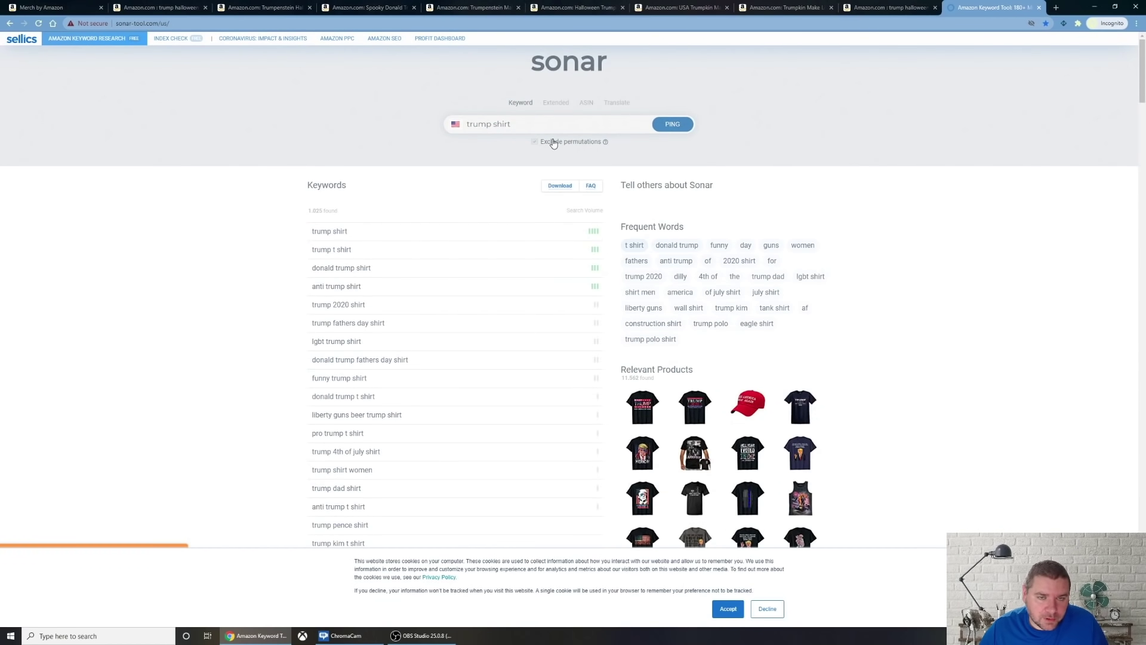
pyautogui.moveTo(494, 121); pyautogui.dragTo(393, 106)
pyautogui.write('tru')
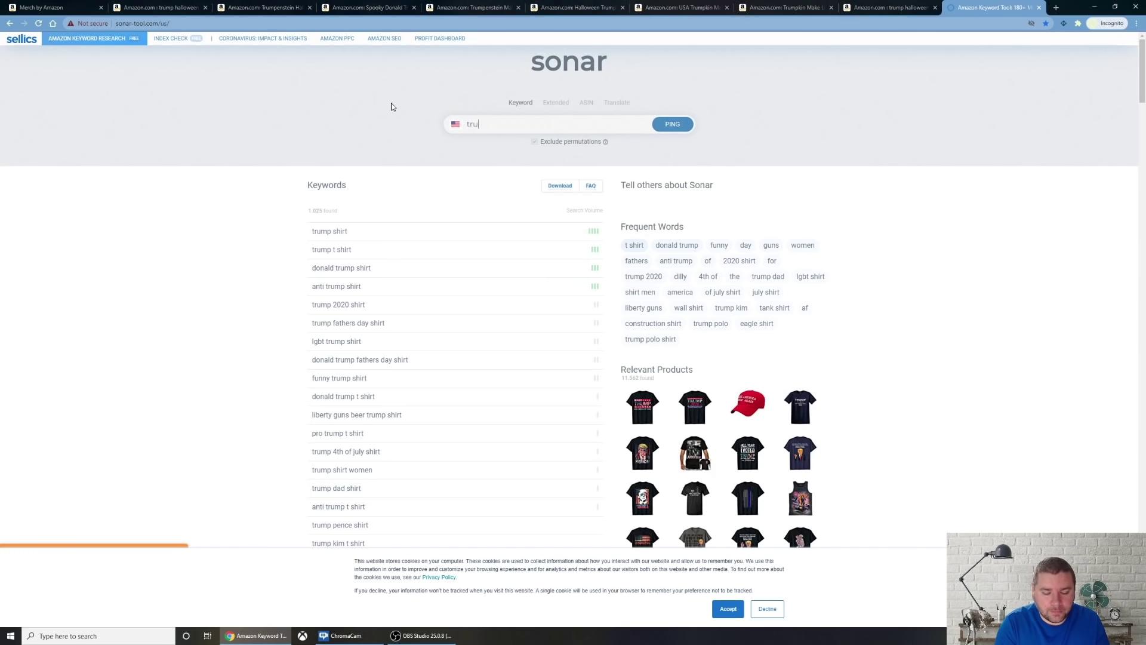
pyautogui.write('mp halloween')
pyautogui.press('Return')
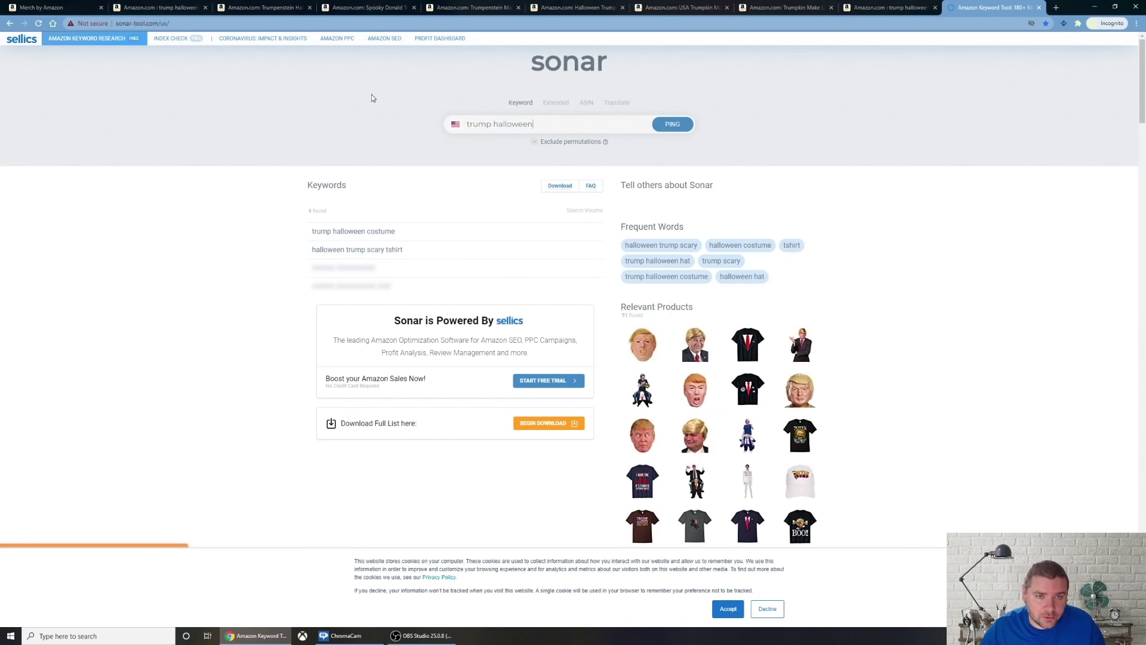
pyautogui.press('BackSpace')
pyautogui.press('BackSpace')
pyautogui.press('BackSpace')
pyautogui.press('BackSpace')
pyautogui.press('BackSpace')
pyautogui.press('BackSpace')
pyautogui.press('BackSpace')
pyautogui.press('BackSpace')
pyautogui.press('BackSpace')
pyautogui.press('BackSpace')
pyautogui.press('BackSpace')
pyautogui.press('BackSpace')
pyautogui.press('BackSpace')
pyautogui.press('BackSpace')
pyautogui.press('BackSpace')
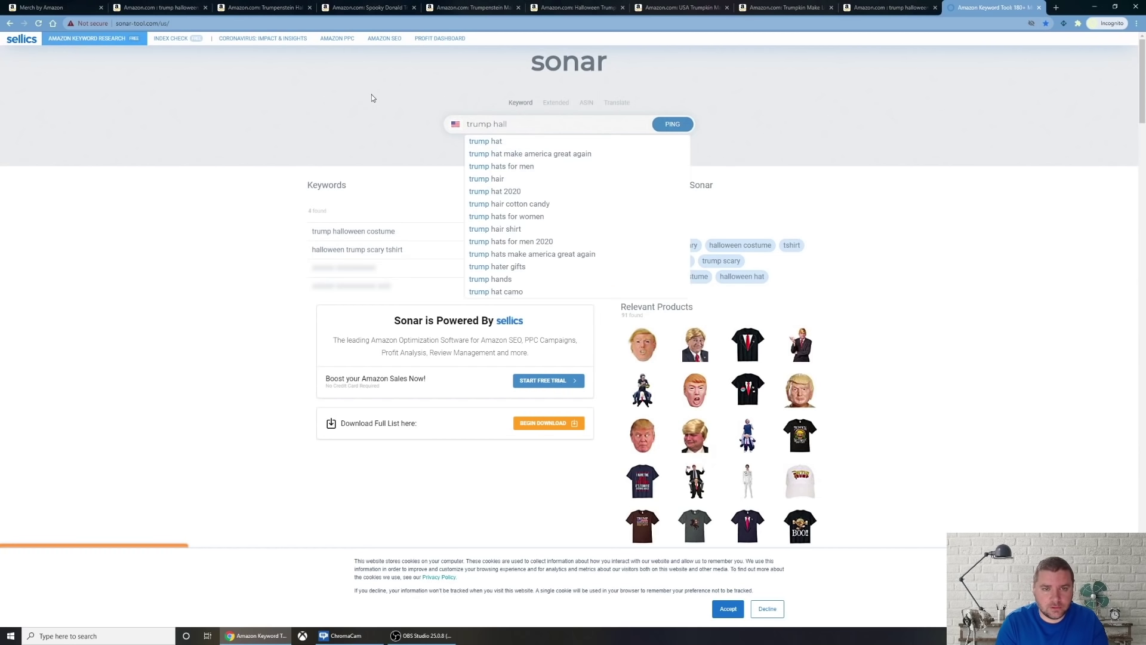
pyautogui.write('donald t')
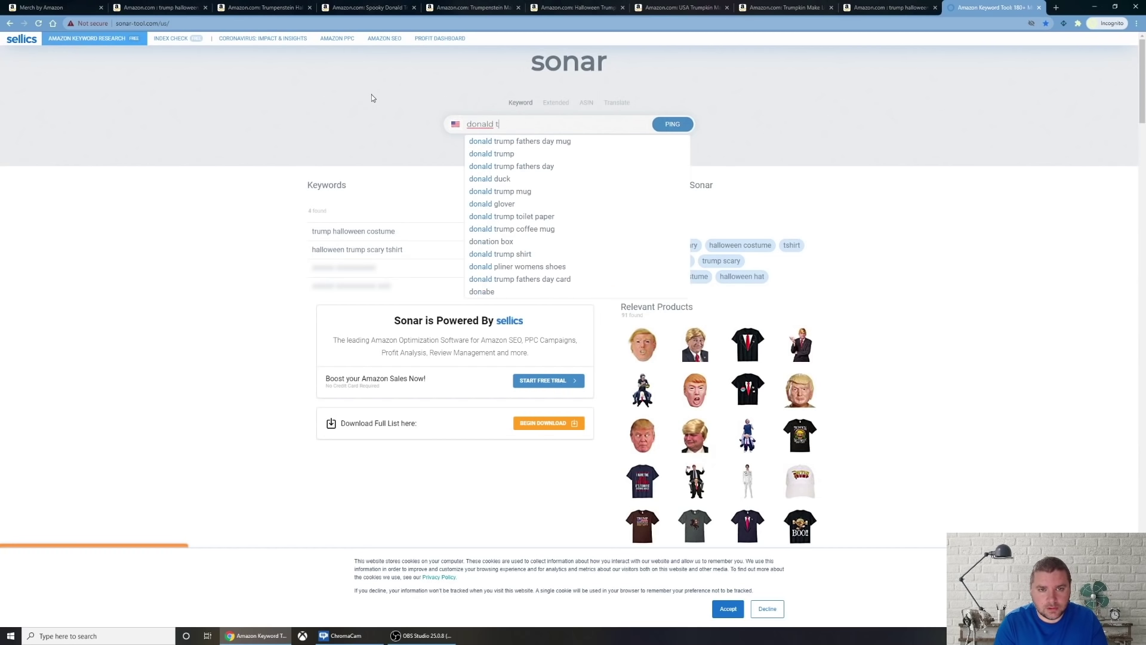
pyautogui.write('rump')
pyautogui.press('Return')
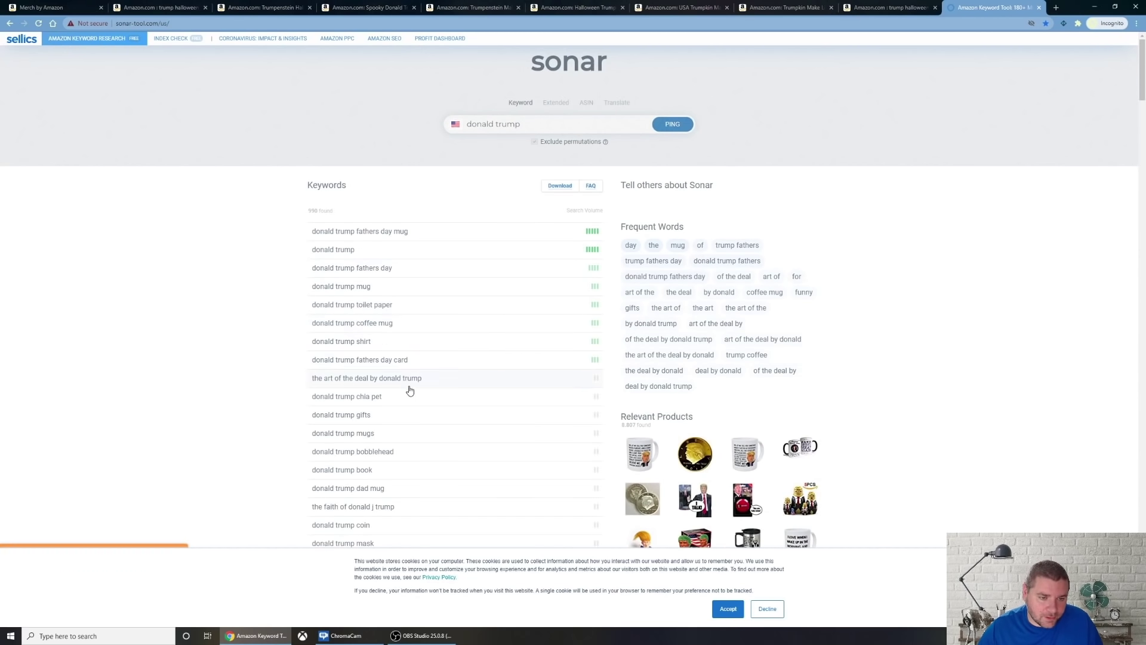
# Look over the 'donald trump' results, then search Sonar for 'donald trump clothes', which finds nothing.
pyautogui.scroll(-1, 409, 399)
pyautogui.scroll(-5, 407, 397)
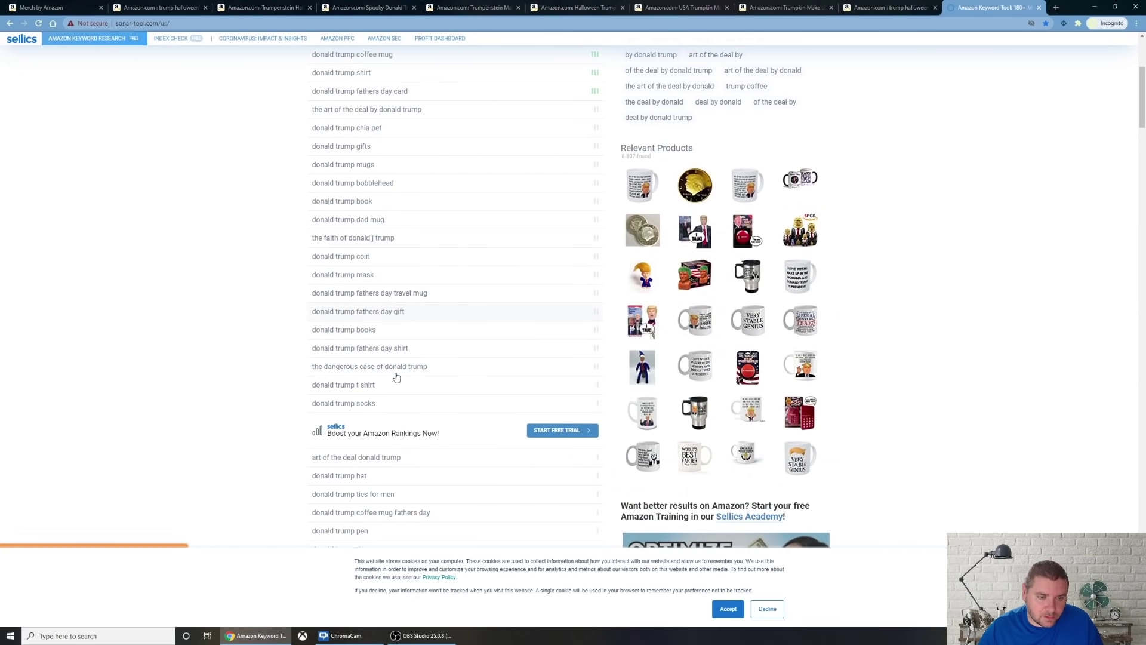
pyautogui.scroll(7, 396, 370)
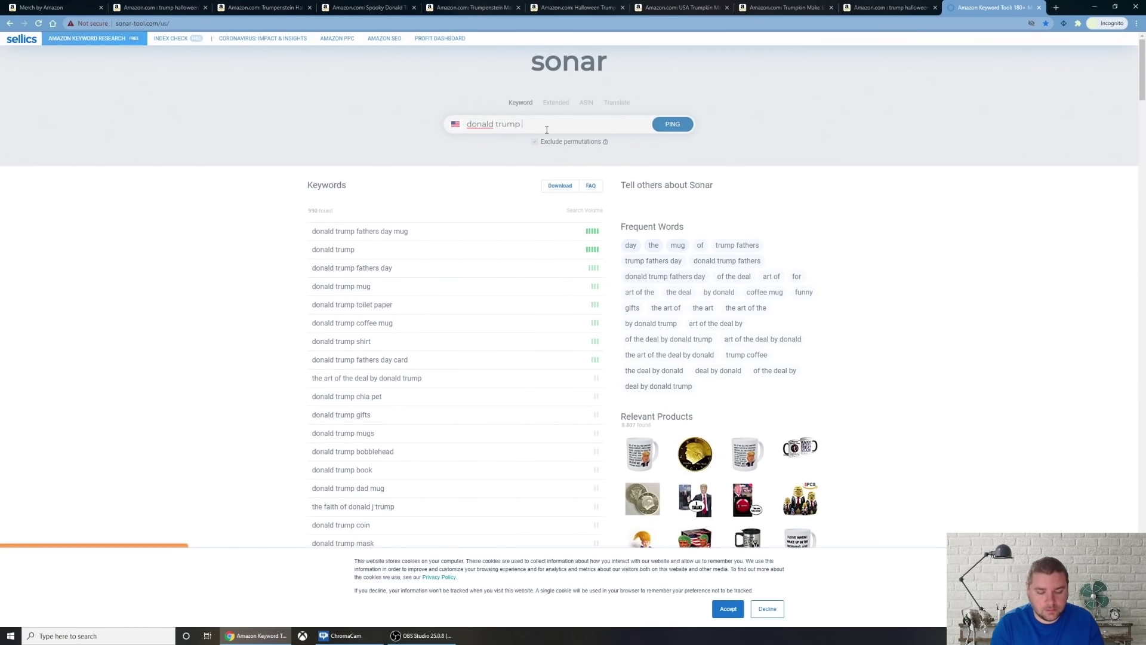
pyautogui.write('thes')
pyautogui.press('Return')
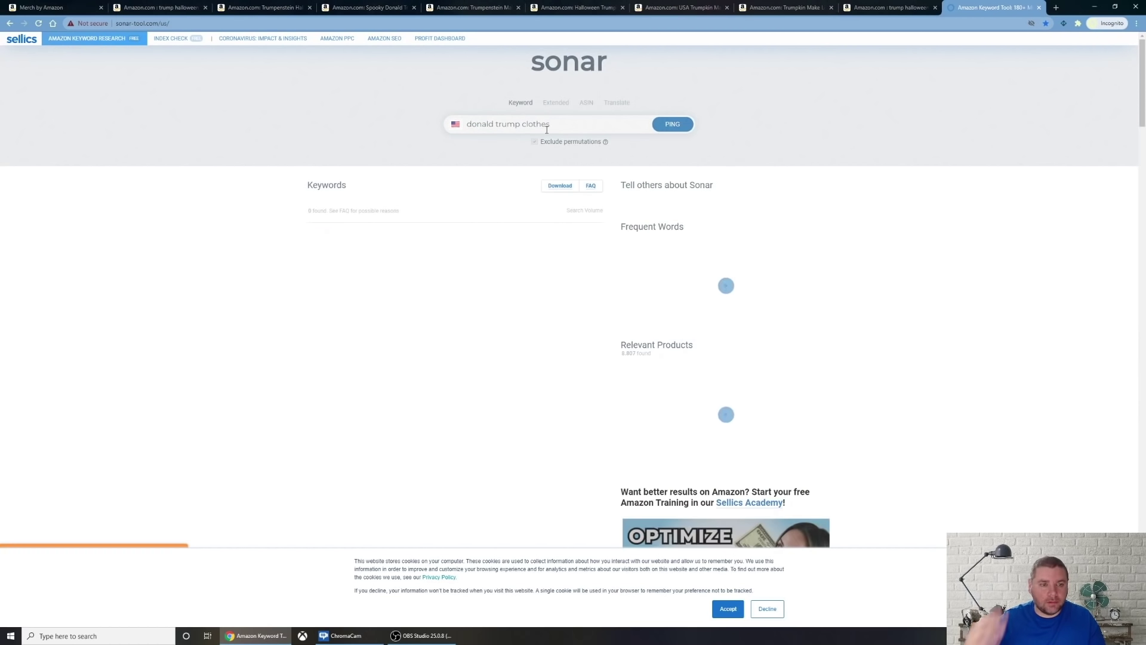
# Search Sonar for 'trump 2020' and review its keyword list.
pyautogui.moveTo(560, 125); pyautogui.dragTo(522, 120)
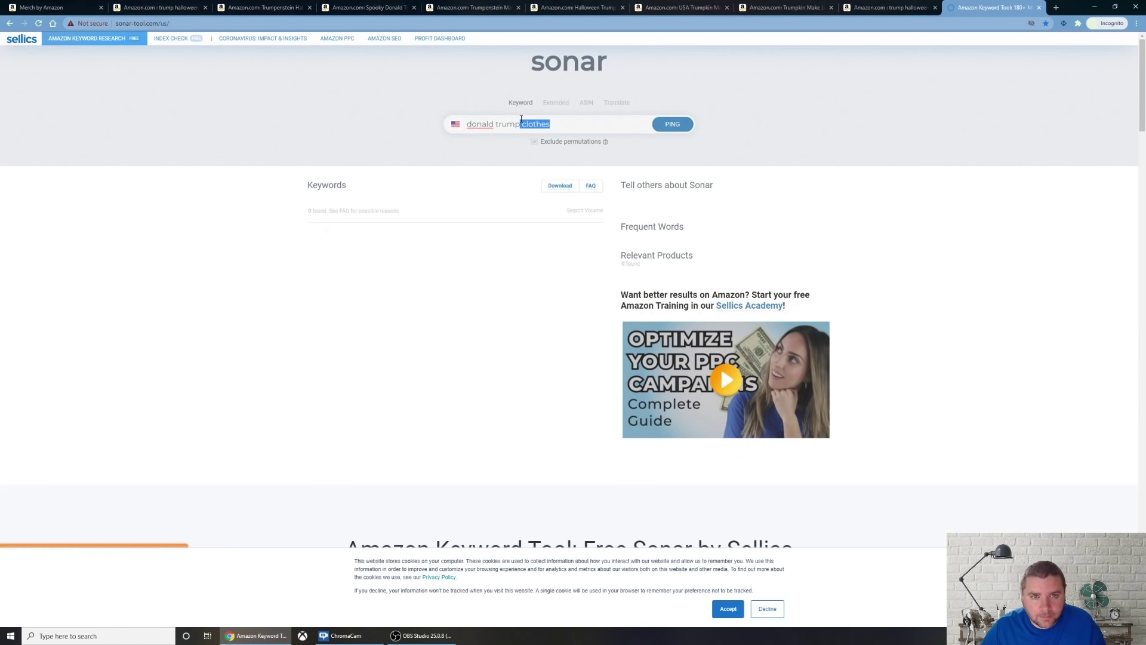
pyautogui.press('BackSpace')
pyautogui.press('BackSpace')
pyautogui.press('BackSpace')
pyautogui.press('BackSpace')
pyautogui.press('BackSpace')
pyautogui.press('BackSpace')
pyautogui.press('BackSpace')
pyautogui.press('BackSpace')
pyautogui.press('BackSpace')
pyautogui.press('BackSpace')
pyautogui.press('BackSpace')
pyautogui.press('BackSpace')
pyautogui.press('BackSpace')
pyautogui.press('BackSpace')
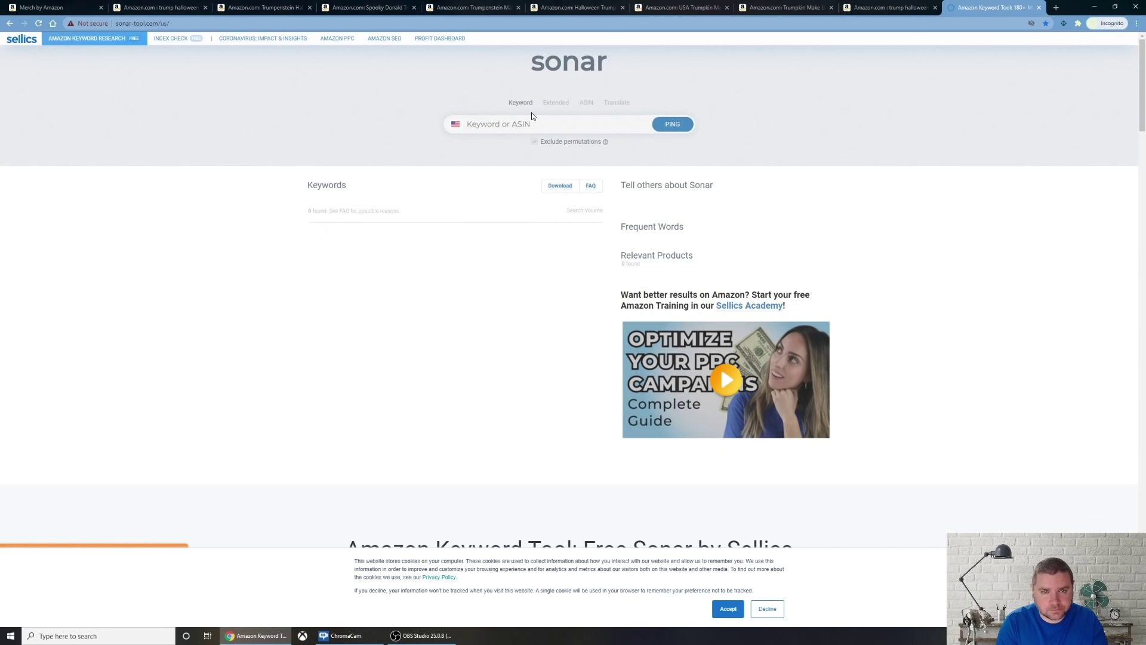
pyautogui.write('trump 2020')
pyautogui.press('Return')
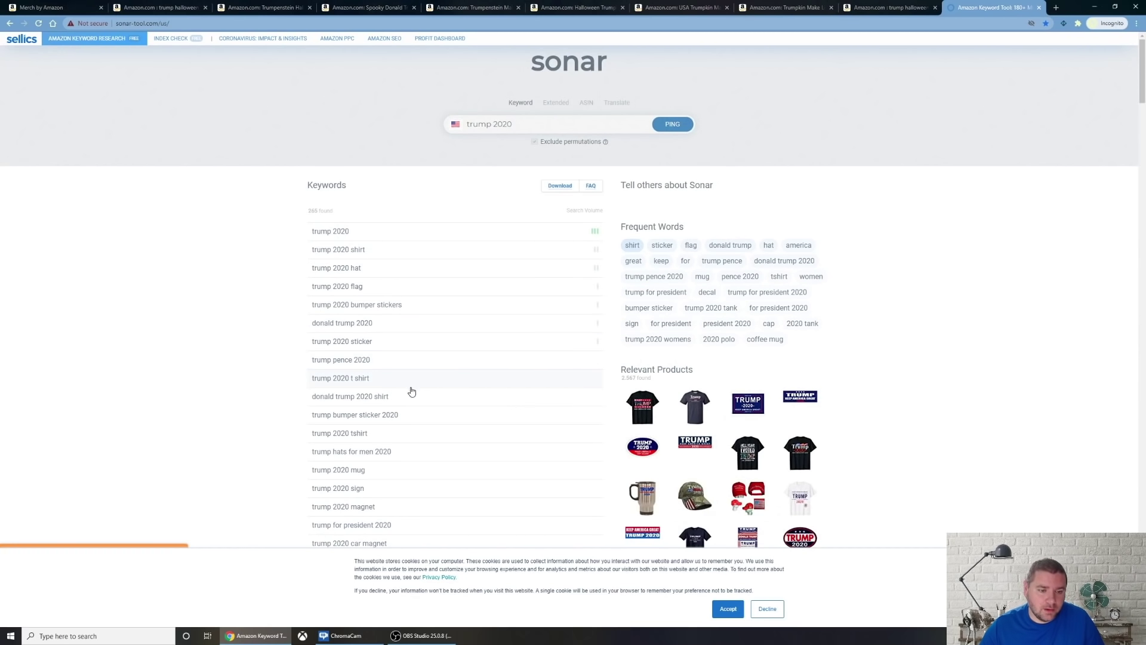
pyautogui.scroll(-1, 409, 408)
pyautogui.scroll(-2, 409, 408)
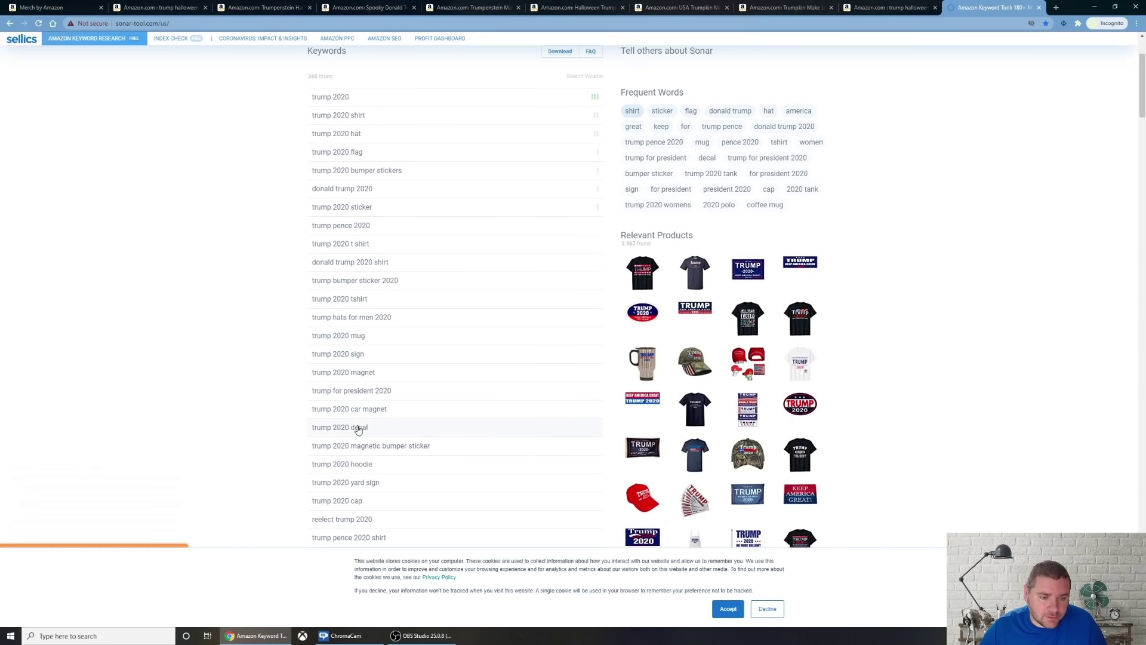
pyautogui.scroll(-1, 420, 487)
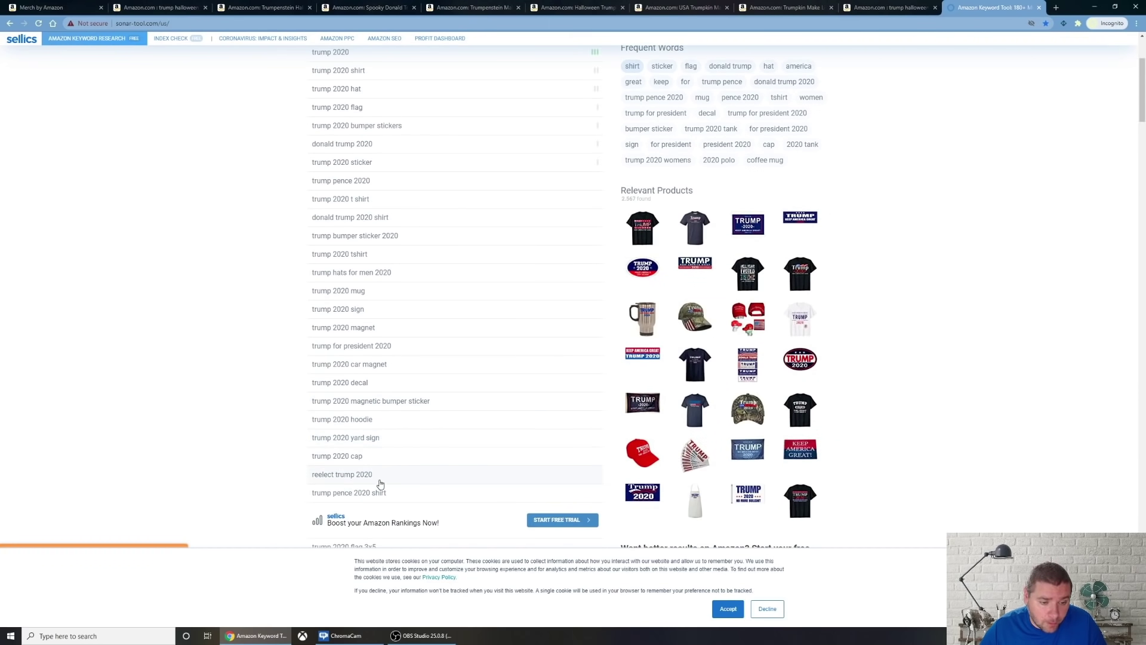
pyautogui.scroll(3, 427, 445)
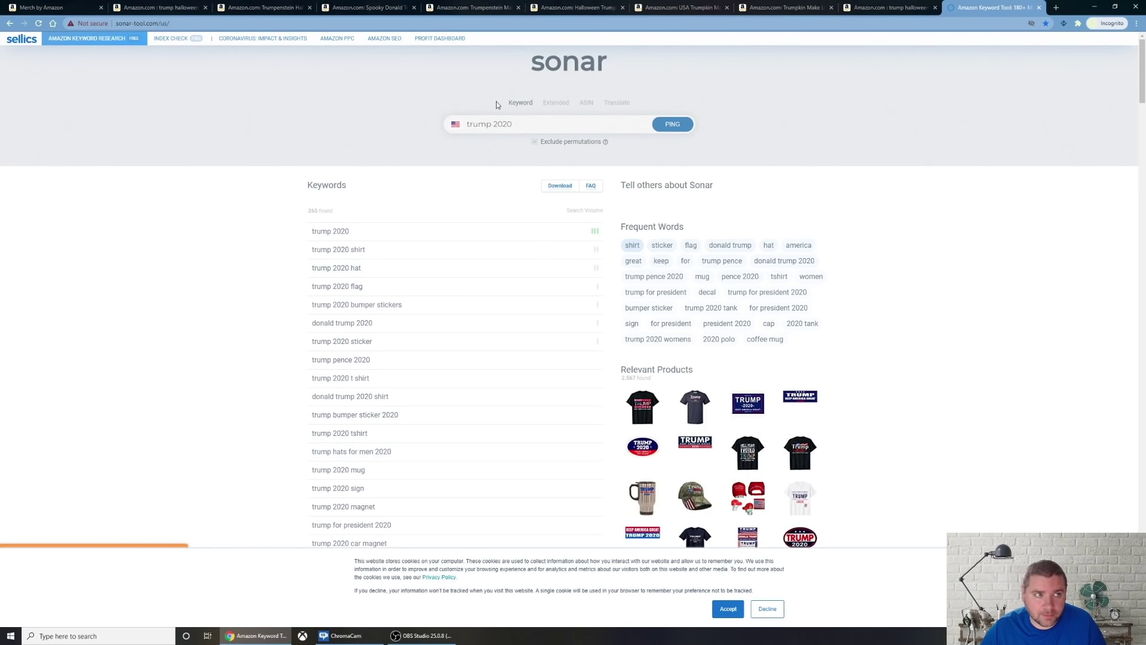
pyautogui.click(69, 5)
pyautogui.scroll(9, 298, 386)
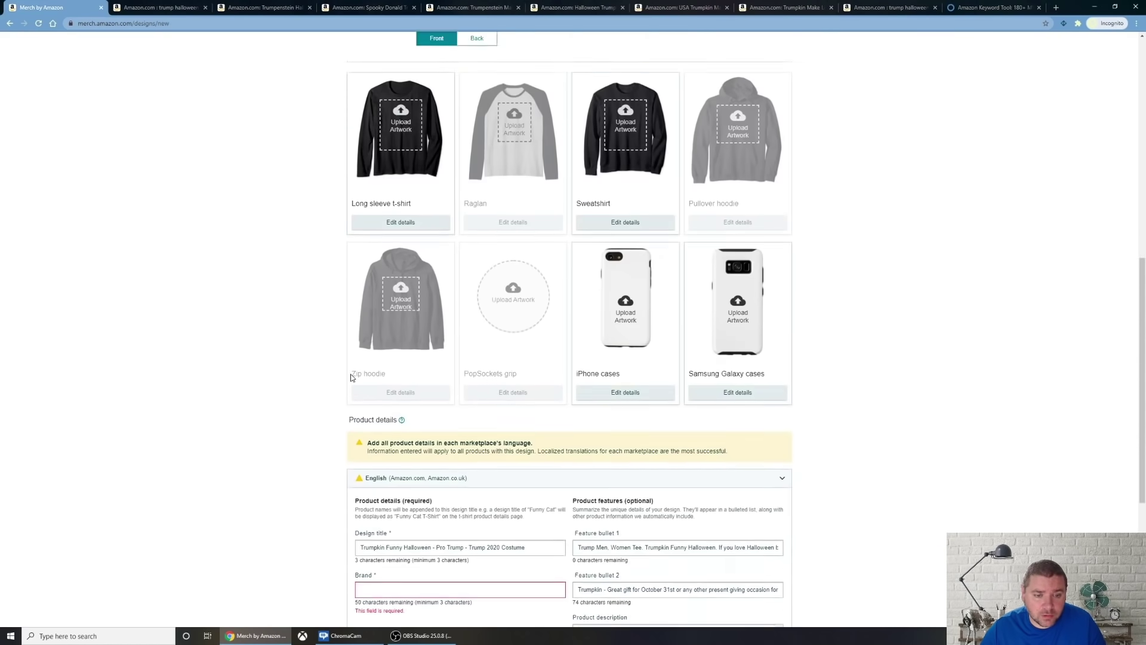
pyautogui.scroll(1, 317, 394)
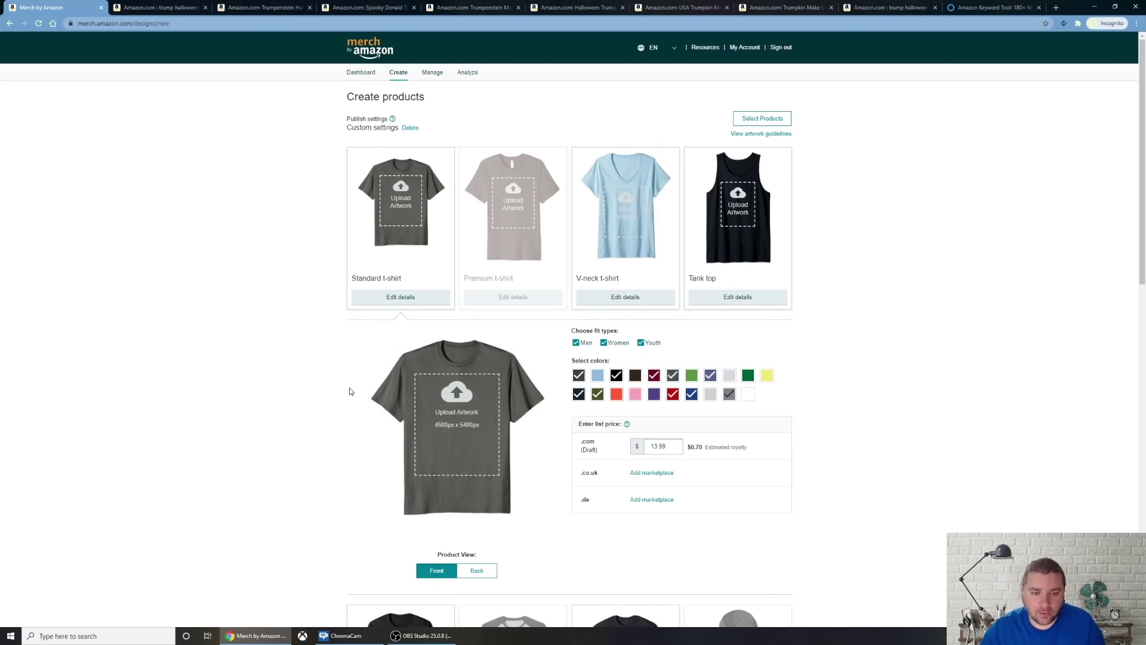
pyautogui.scroll(-12, 334, 385)
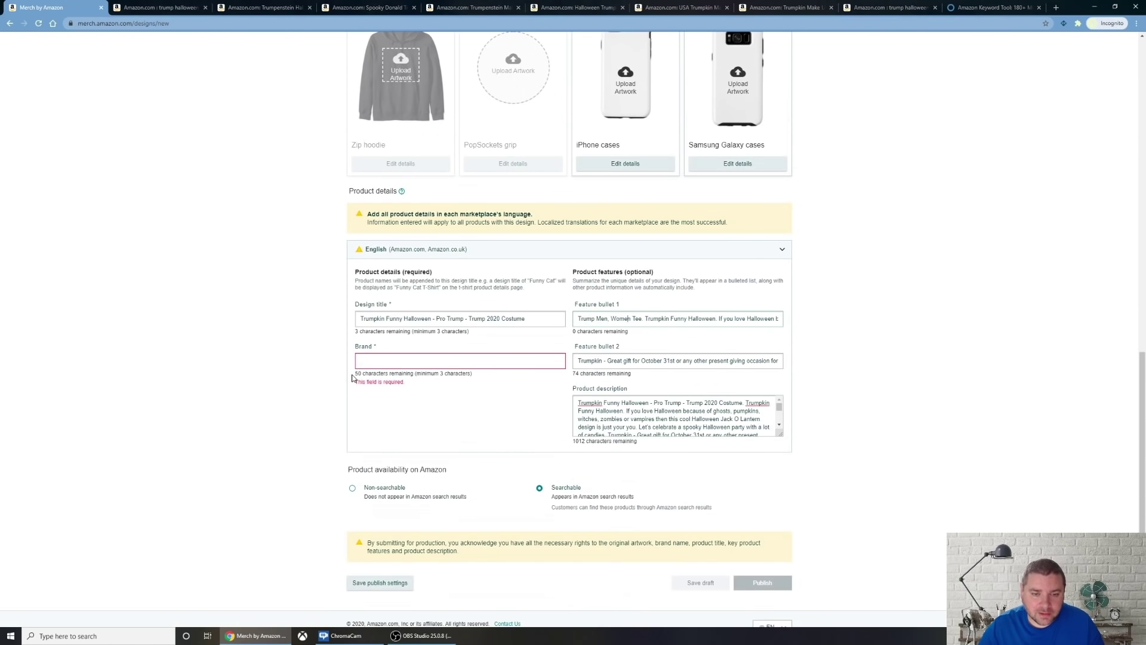